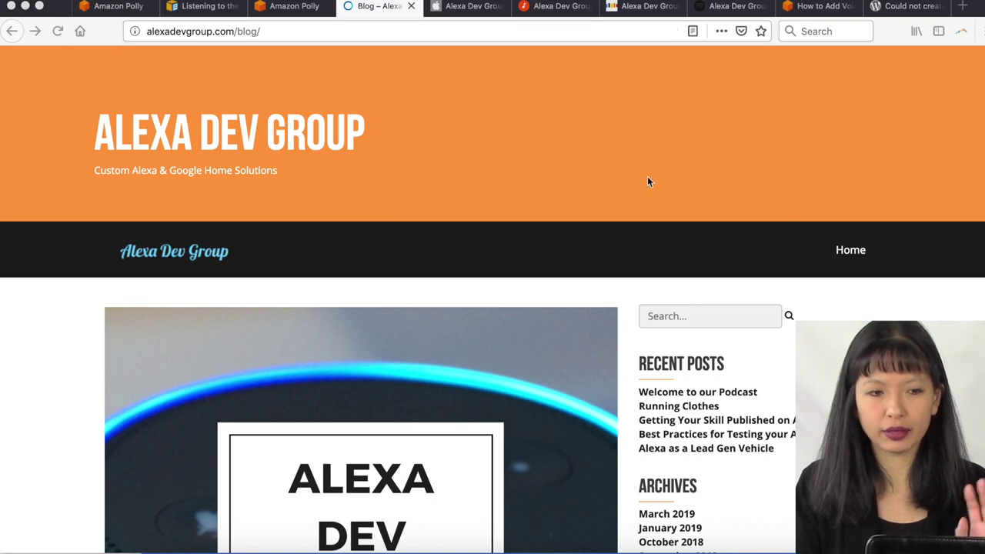
scroll(742, 223, down, 5)
scroll(743, 223, down, 12)
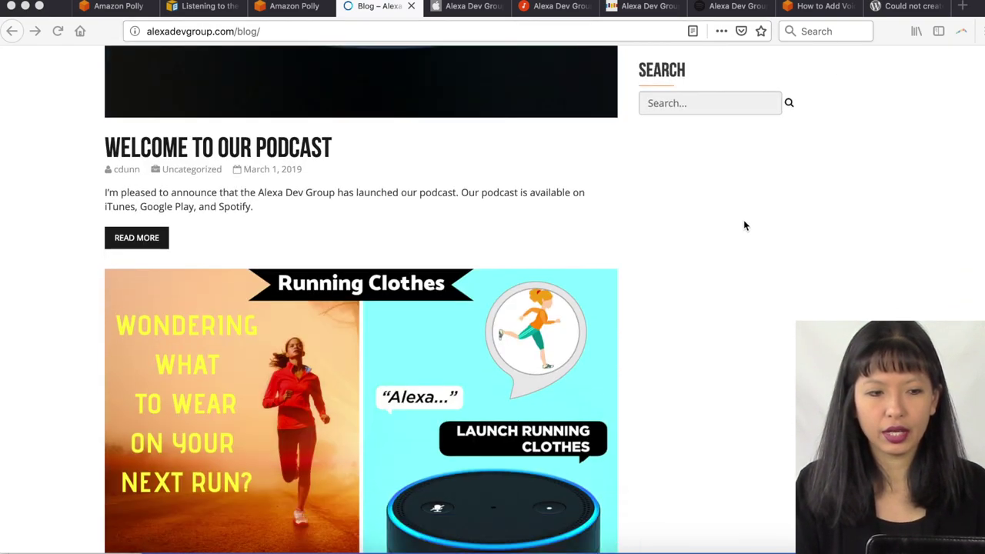
scroll(744, 225, down, 10)
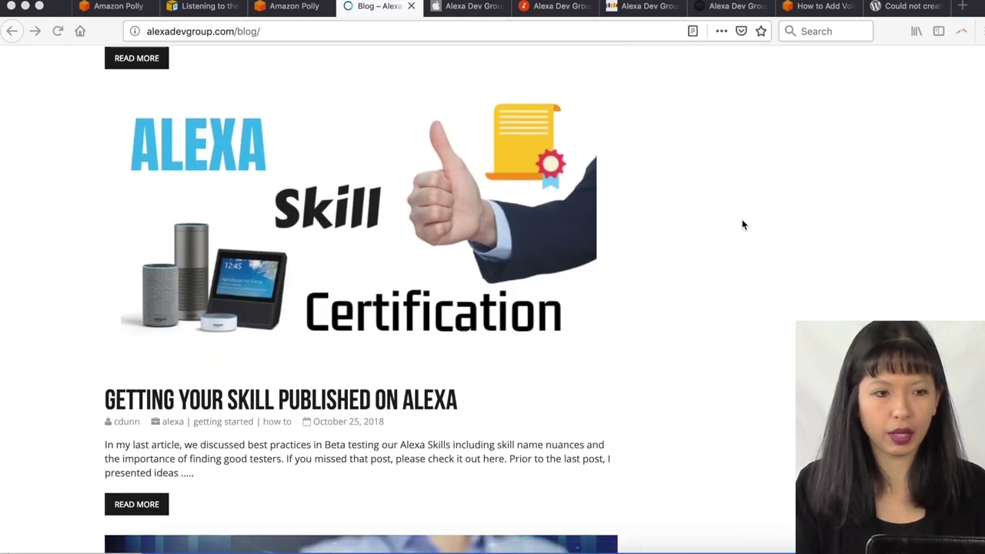
scroll(742, 225, down, 3)
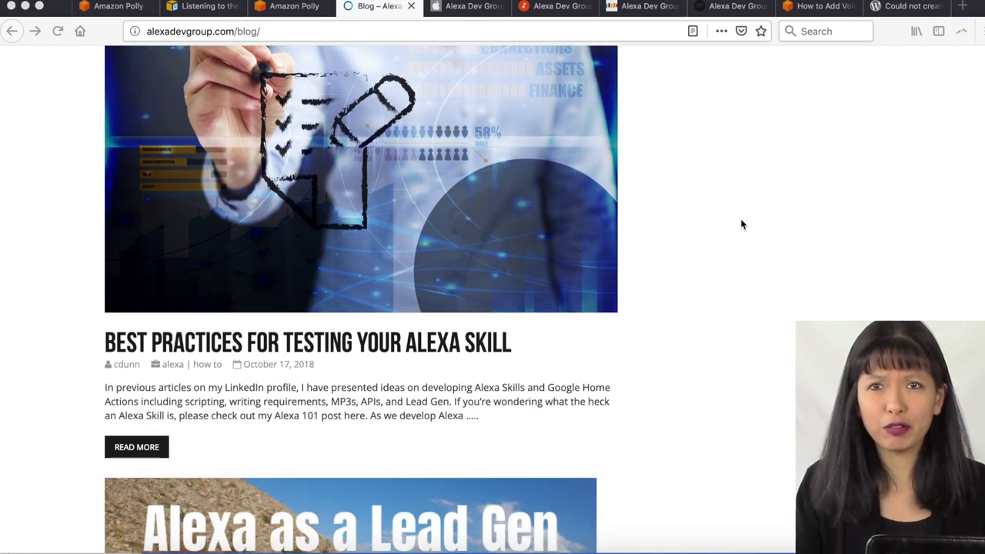
scroll(734, 223, down, 7)
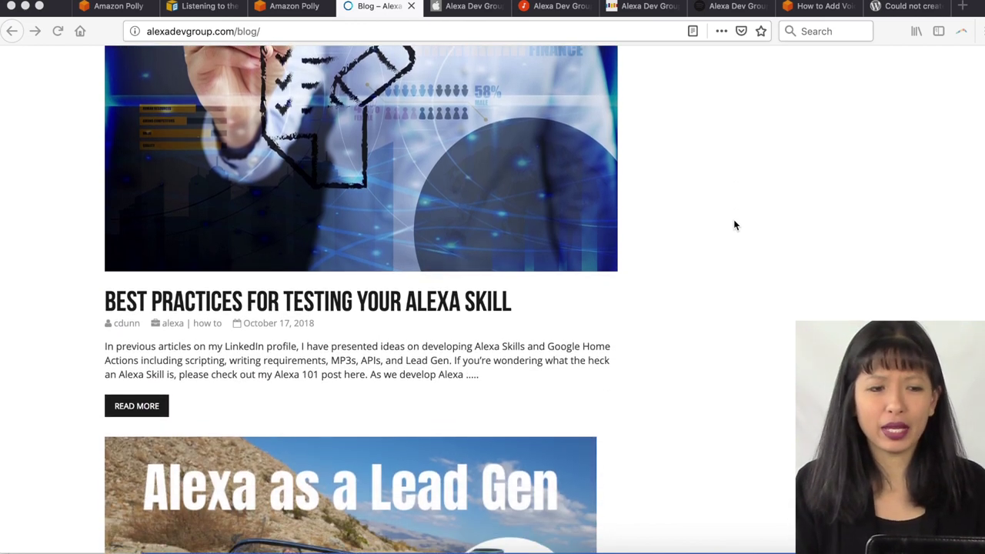
scroll(734, 222, down, 1)
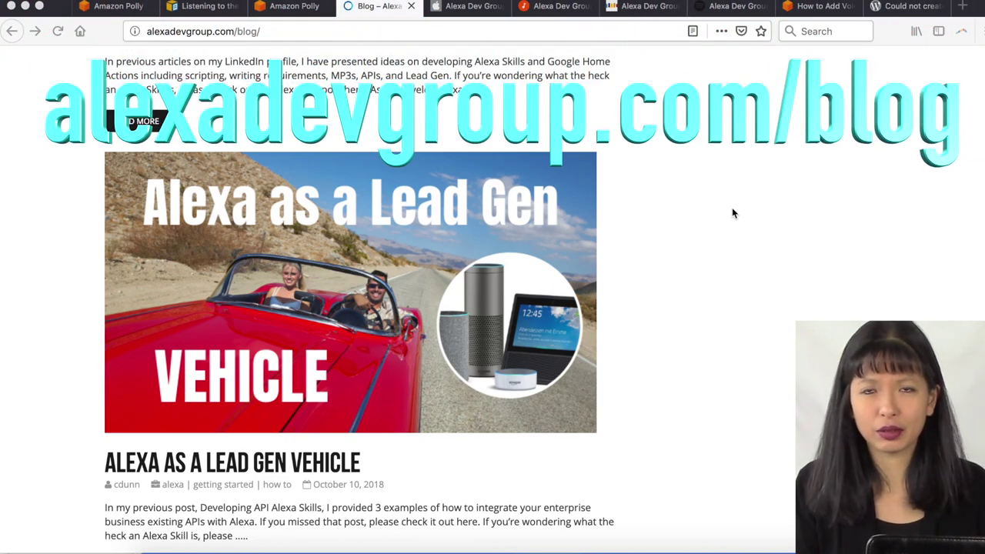
scroll(737, 250, down, 5)
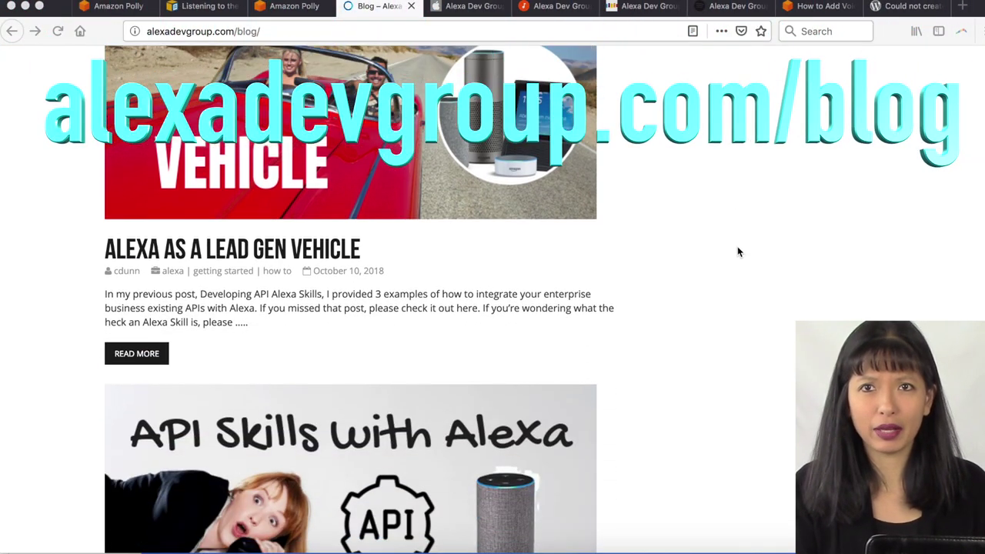
scroll(737, 251, up, 10)
scroll(738, 254, down, 12)
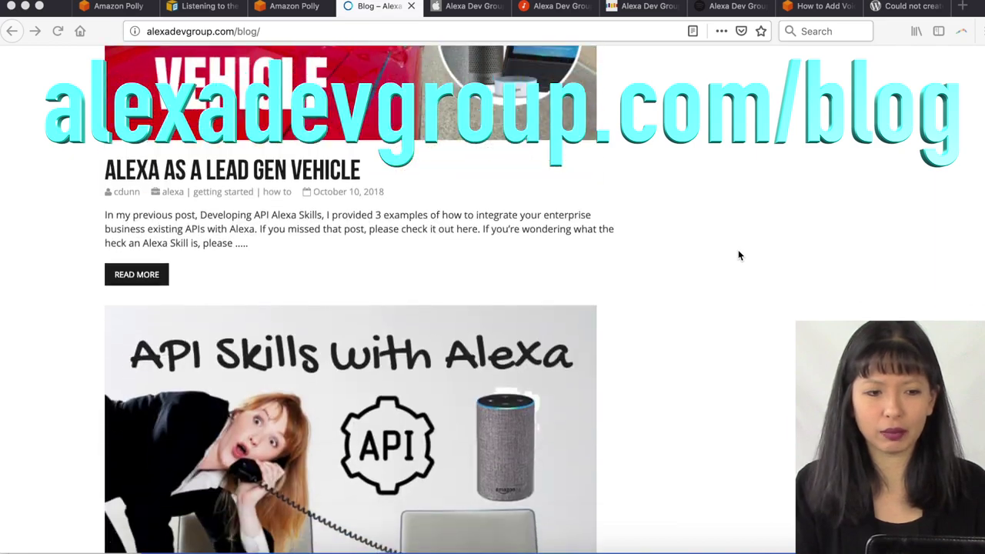
scroll(738, 255, down, 8)
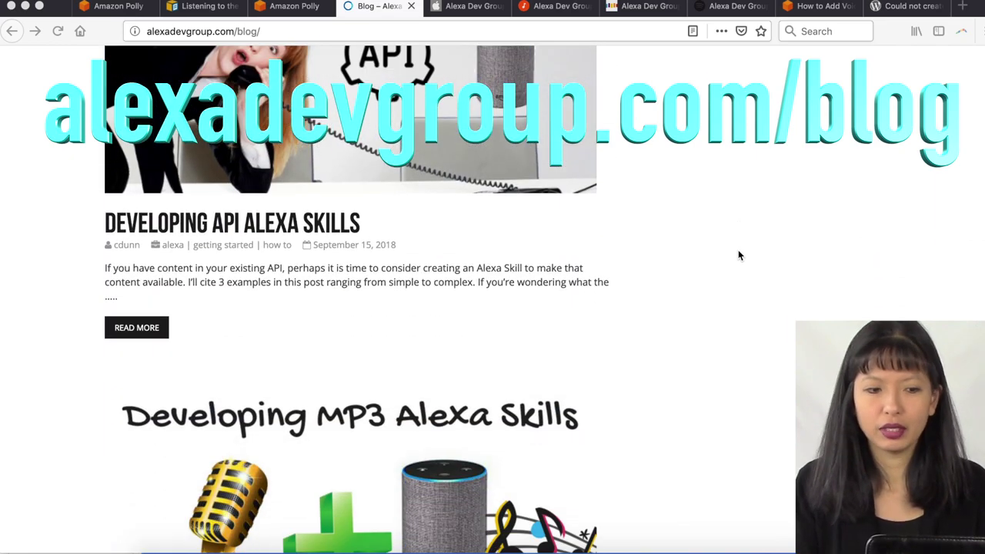
scroll(737, 255, up, 20)
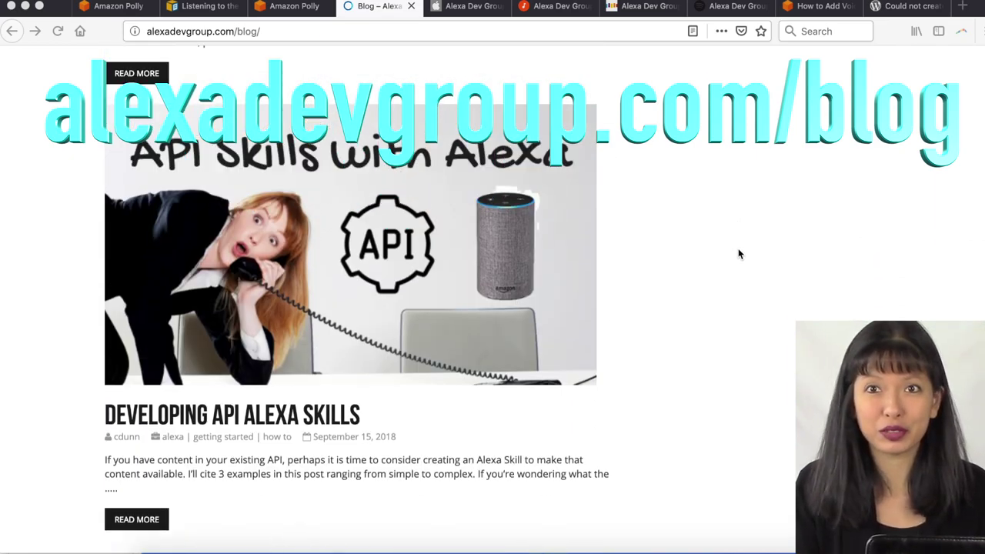
scroll(737, 257, up, 10)
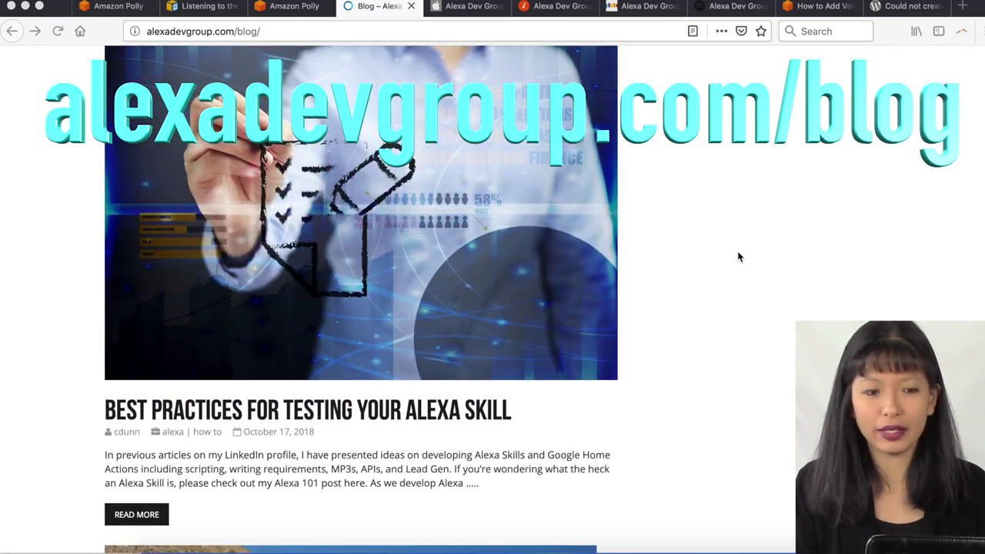
scroll(739, 256, up, 14)
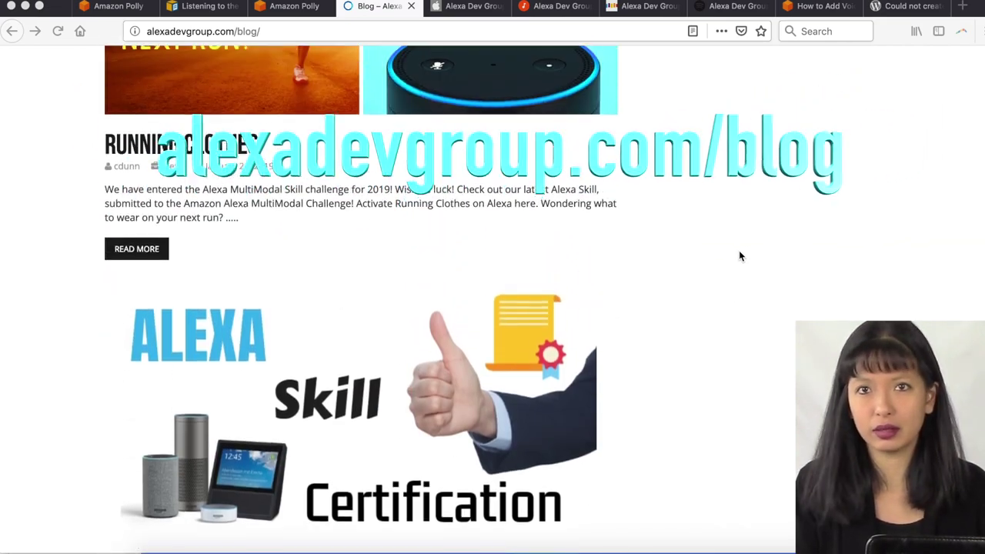
scroll(739, 256, down, 1)
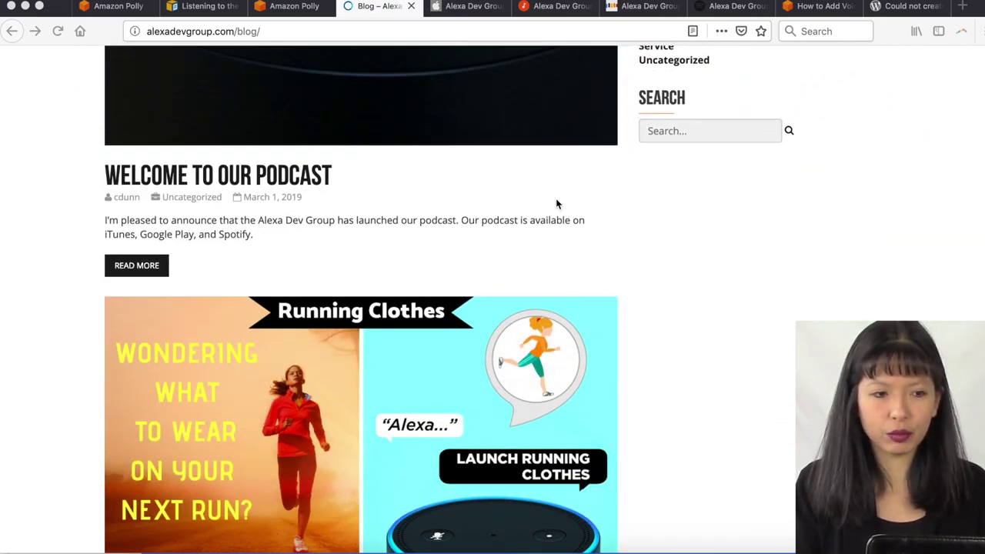
Step: Open the 'Welcome to Our Podcast' post and play its 0:14 Amazon Polly narration to the end
click(286, 180)
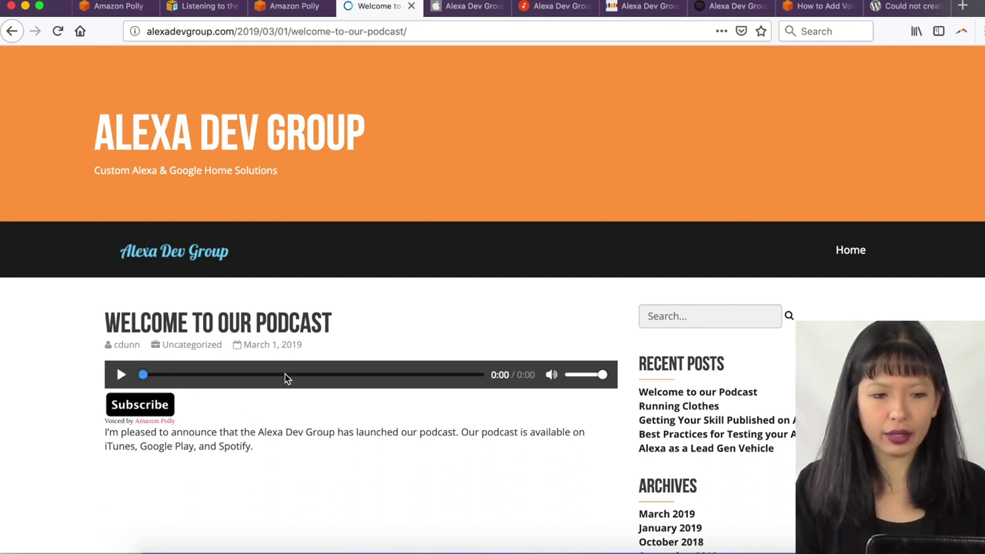
click(121, 377)
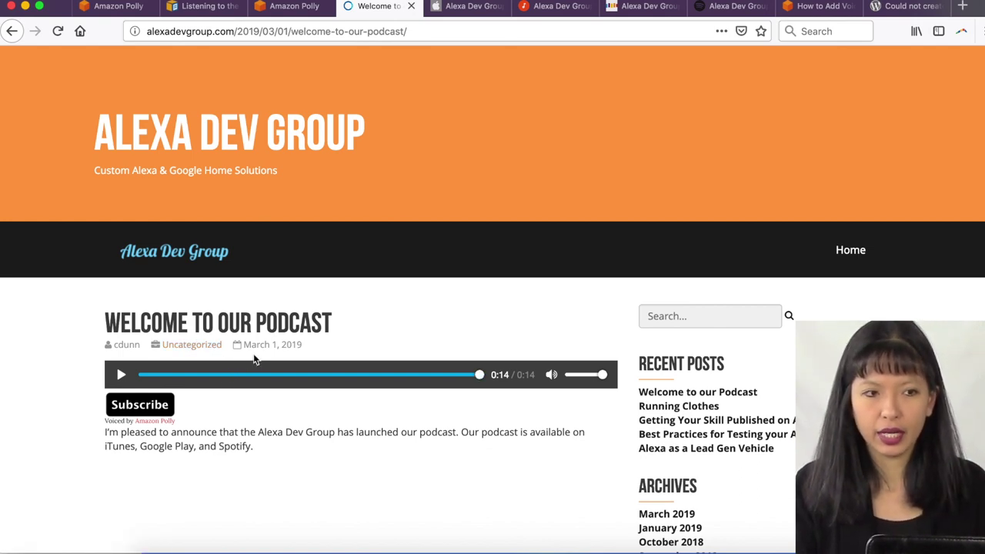
click(107, 7)
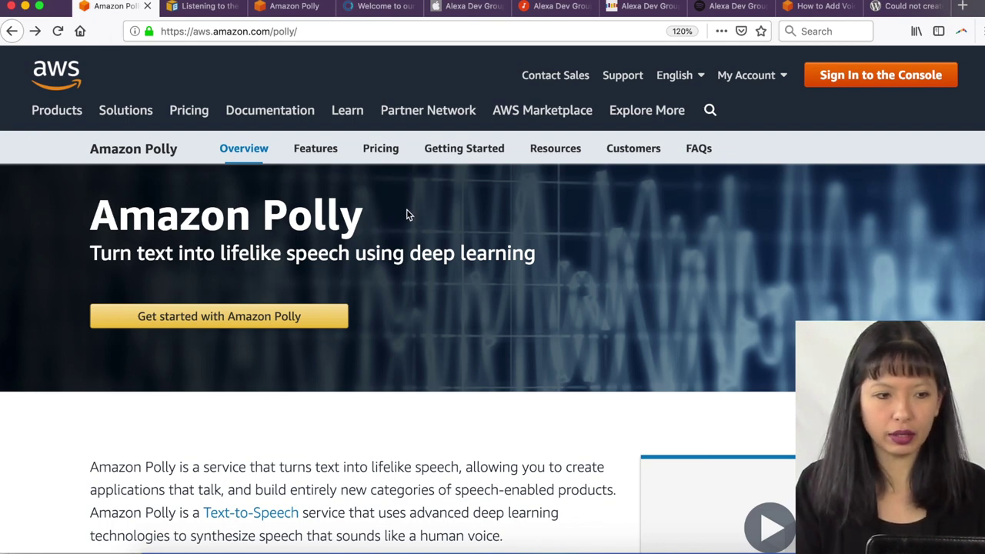
Step: Play the English male voice sample Matthew from the Polly voice table, then close it
scroll(483, 266, down, 1)
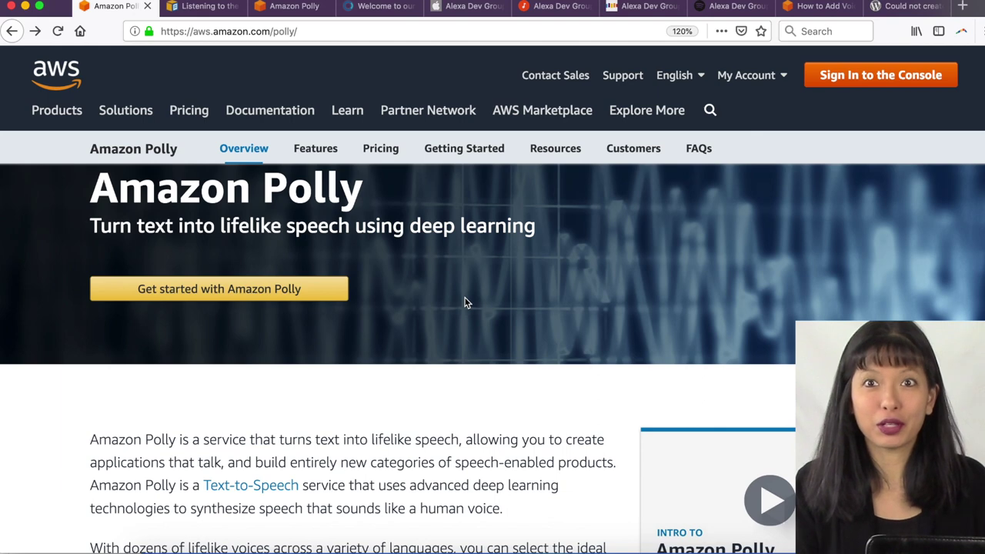
scroll(469, 327, down, 5)
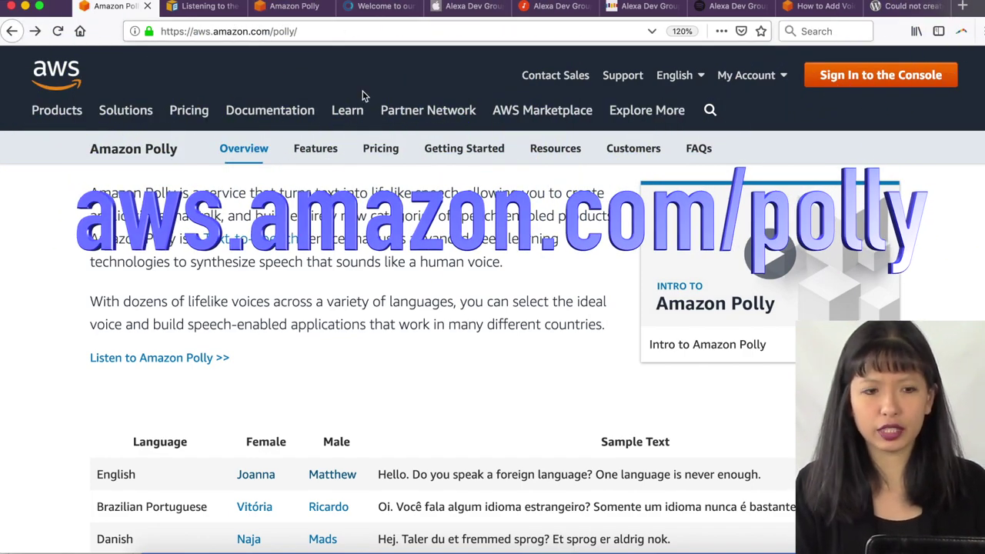
scroll(391, 267, down, 5)
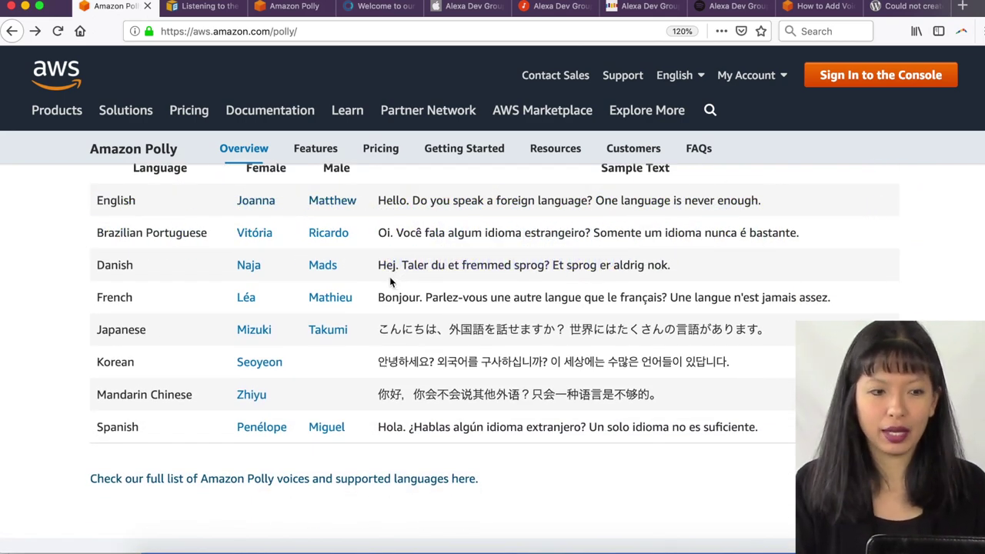
scroll(389, 281, up, 1)
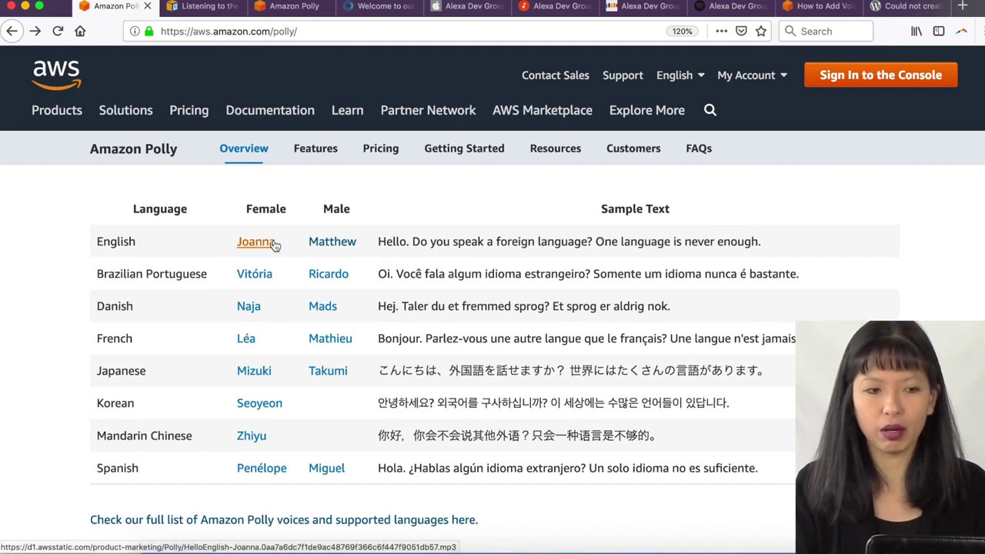
click(350, 245)
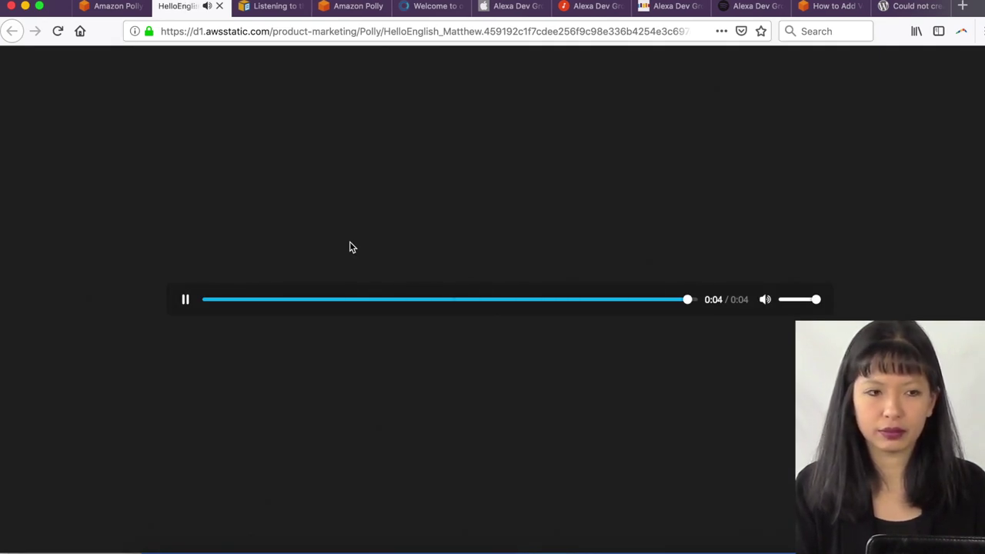
click(219, 6)
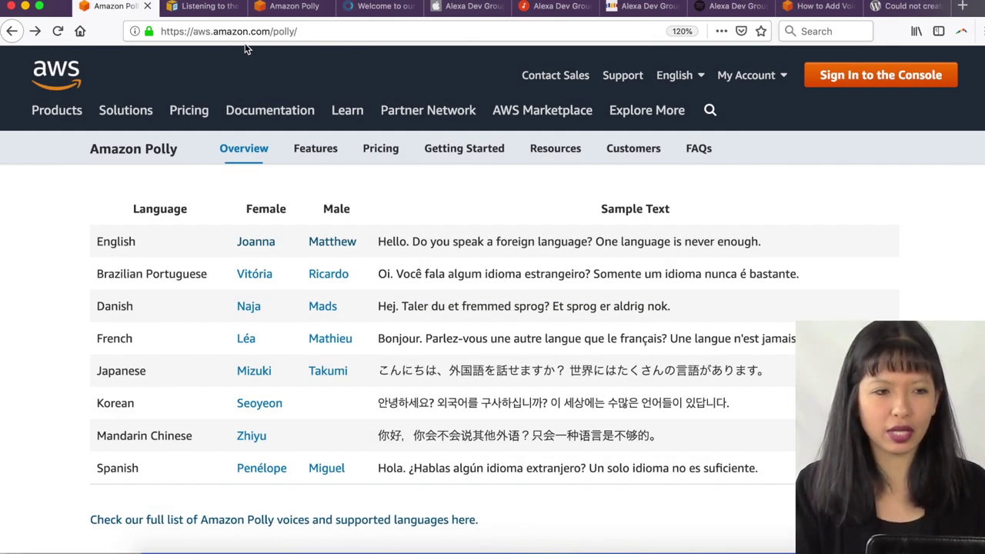
click(234, 7)
Step: Hear the greeting as Matthew, then as Salli, Female, with 'Matthew' replaced by 'Salli'
click(261, 7)
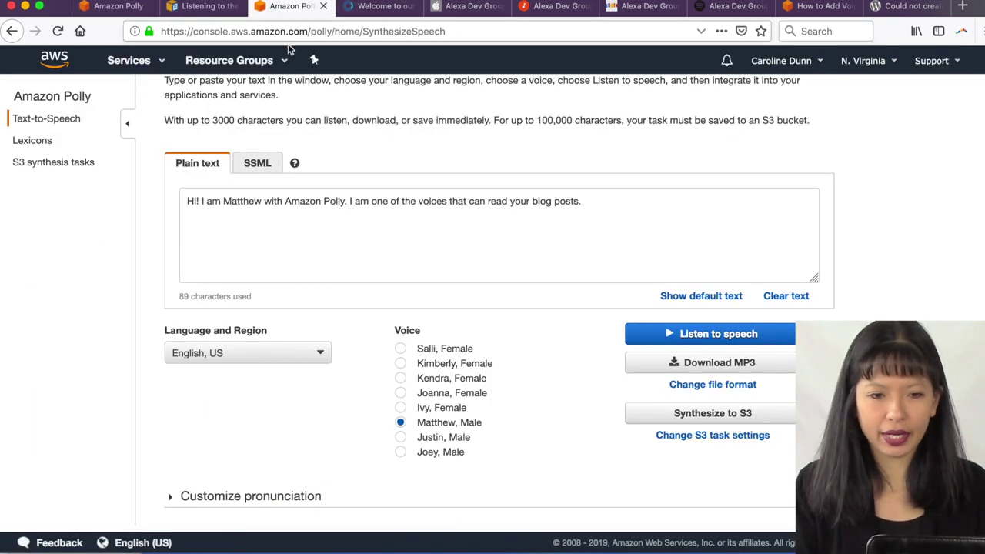
click(654, 337)
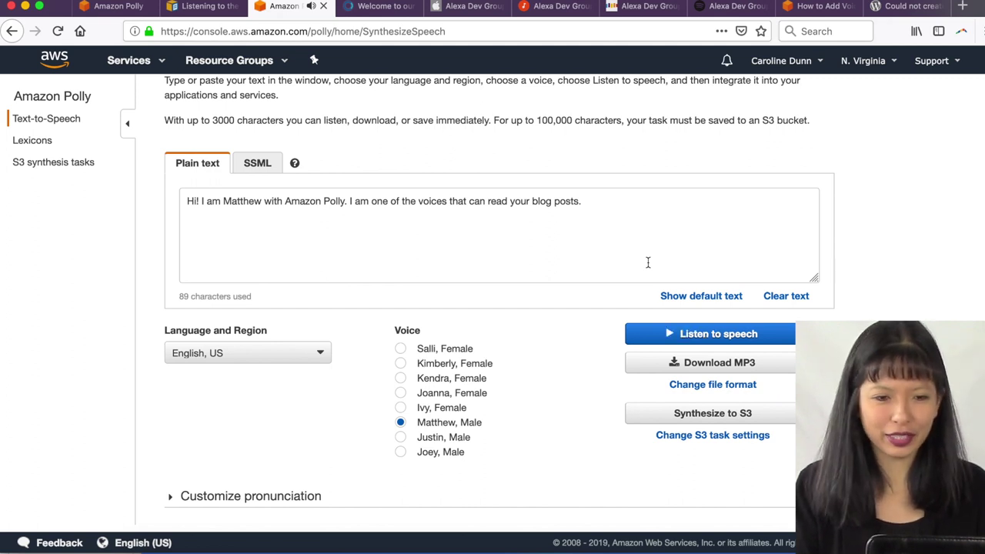
click(400, 349)
click(254, 208)
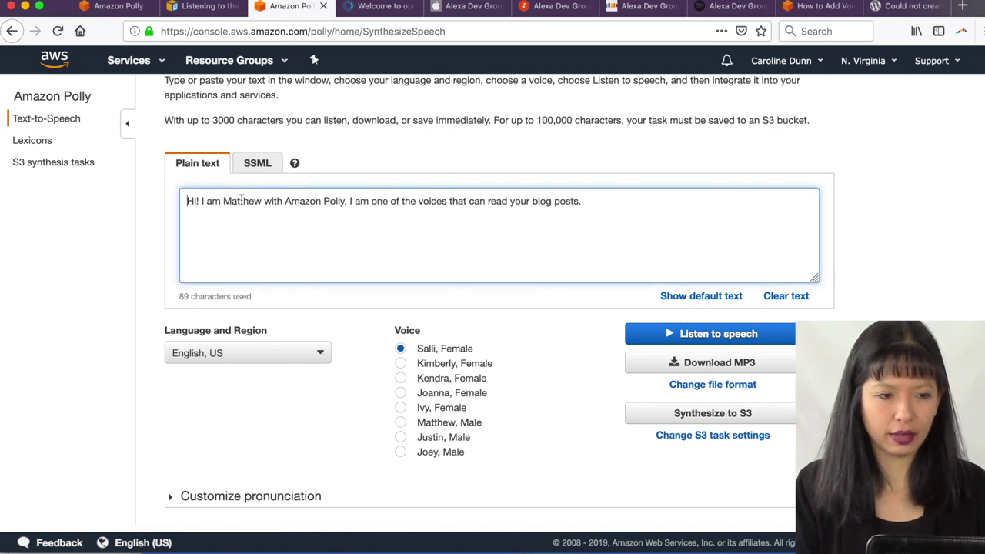
double_click(241, 200)
text(Salli)
click(761, 338)
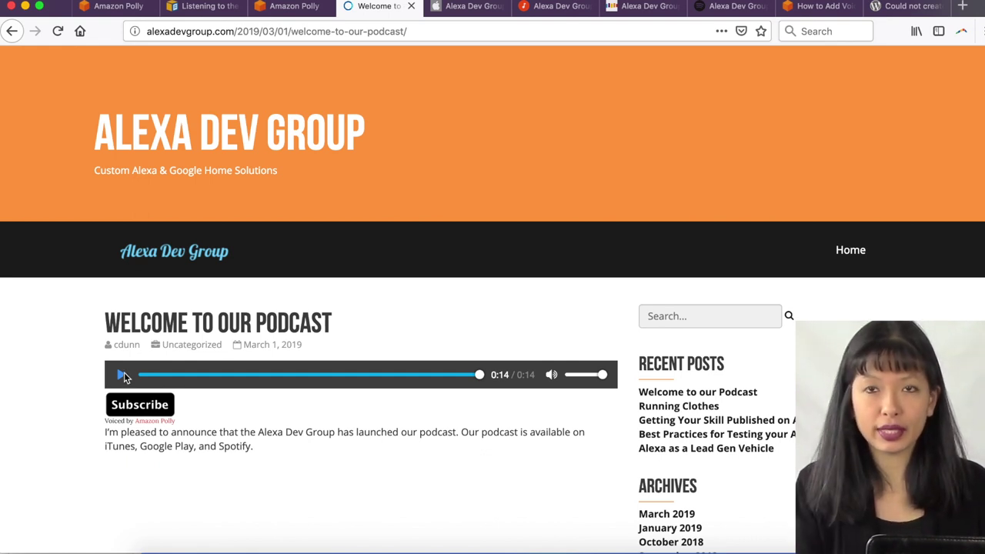
Step: Show the podcast's listings on iTunes Preview, Google Play Music, Stitcher and Spotify
click(476, 8)
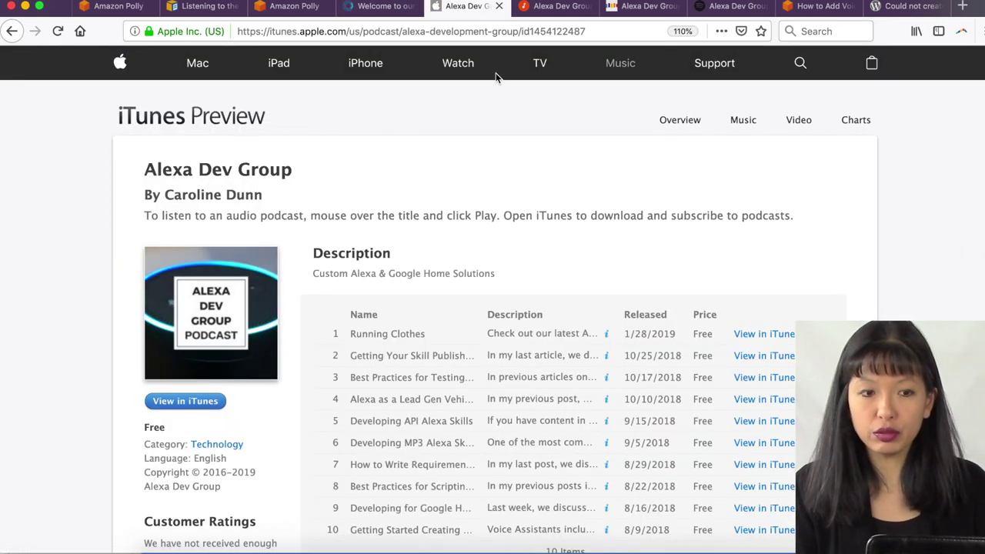
click(553, 8)
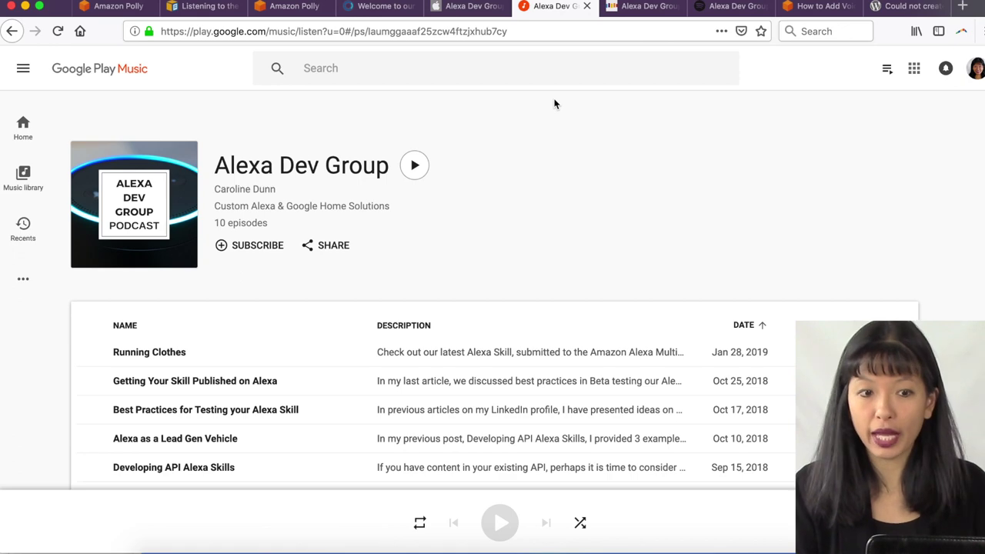
click(626, 7)
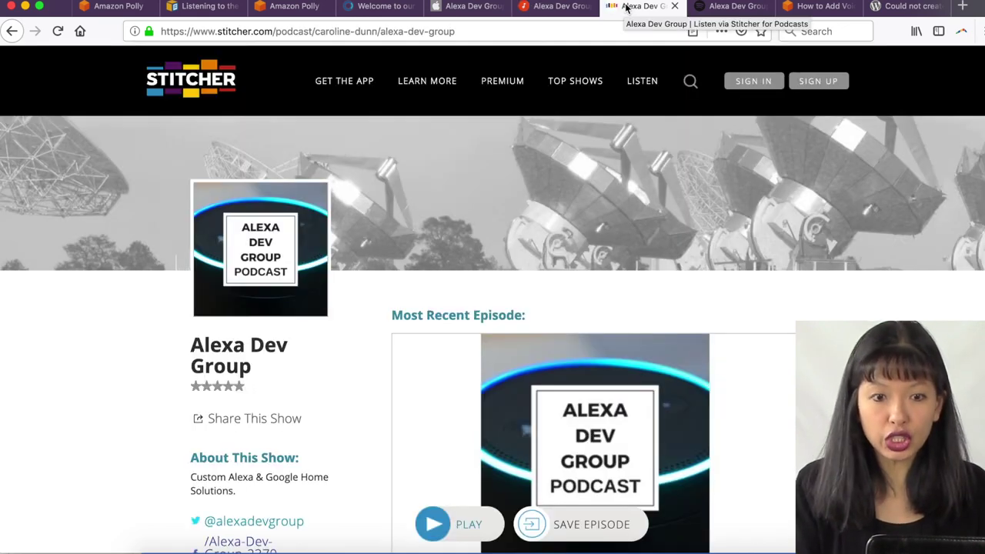
click(735, 7)
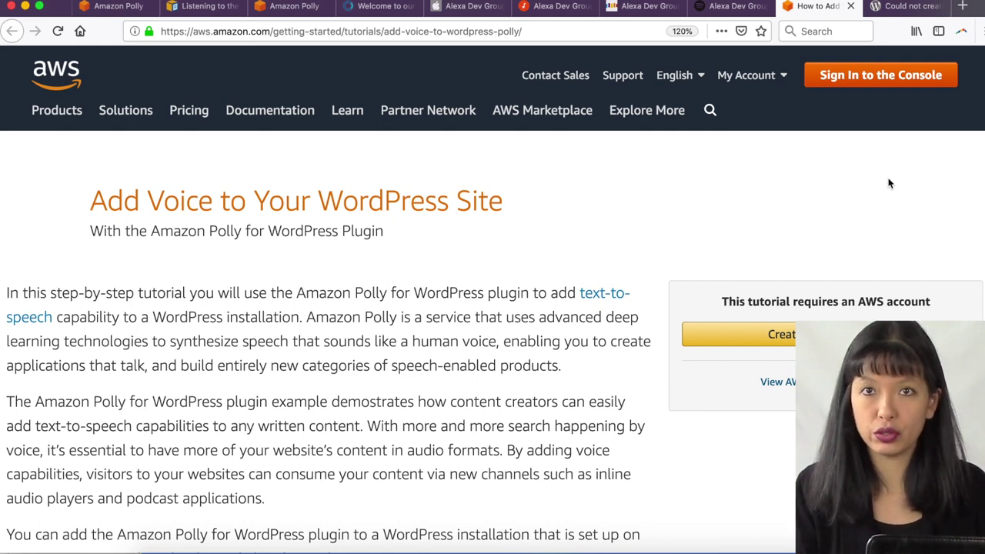
scroll(561, 271, down, 6)
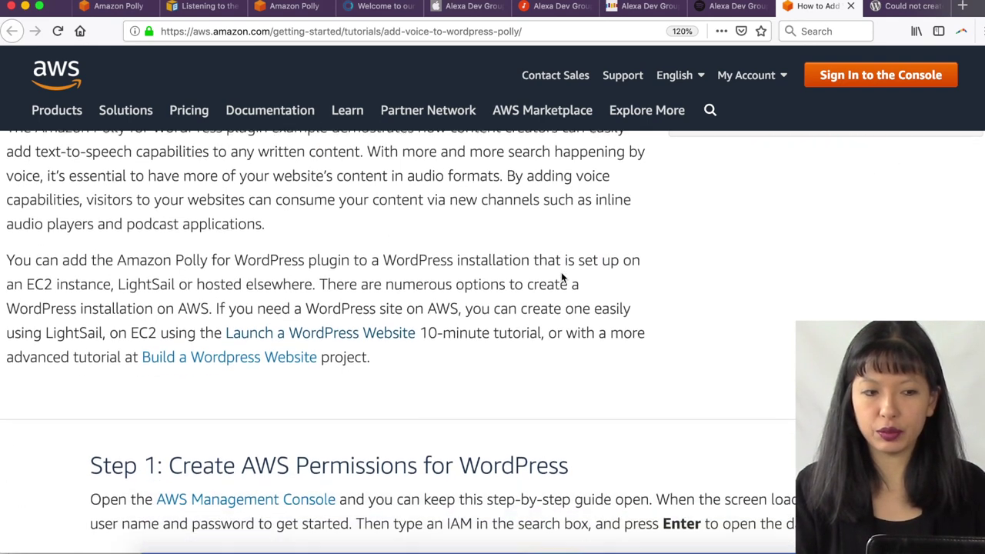
scroll(560, 272, down, 8)
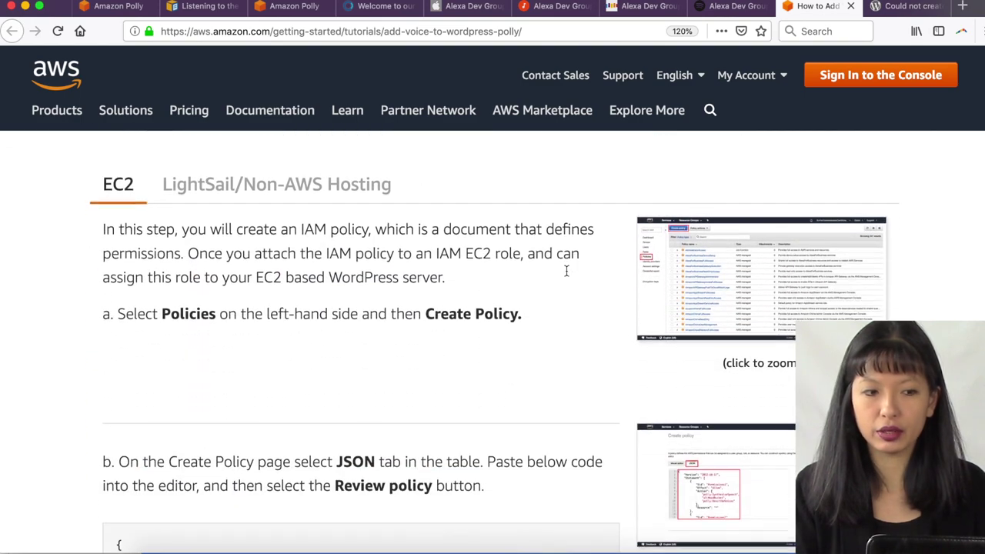
scroll(567, 274, down, 6)
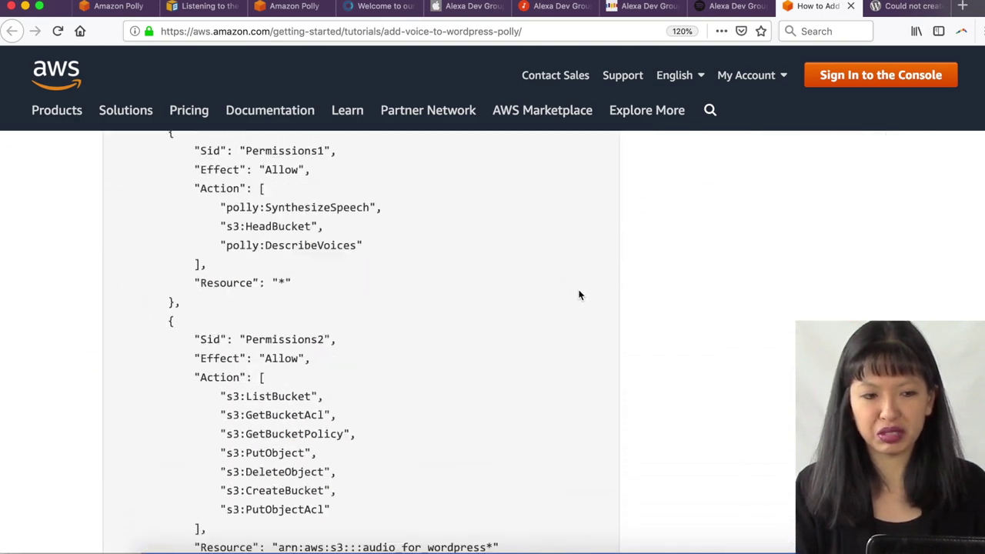
scroll(578, 292, up, 12)
scroll(579, 288, up, 2)
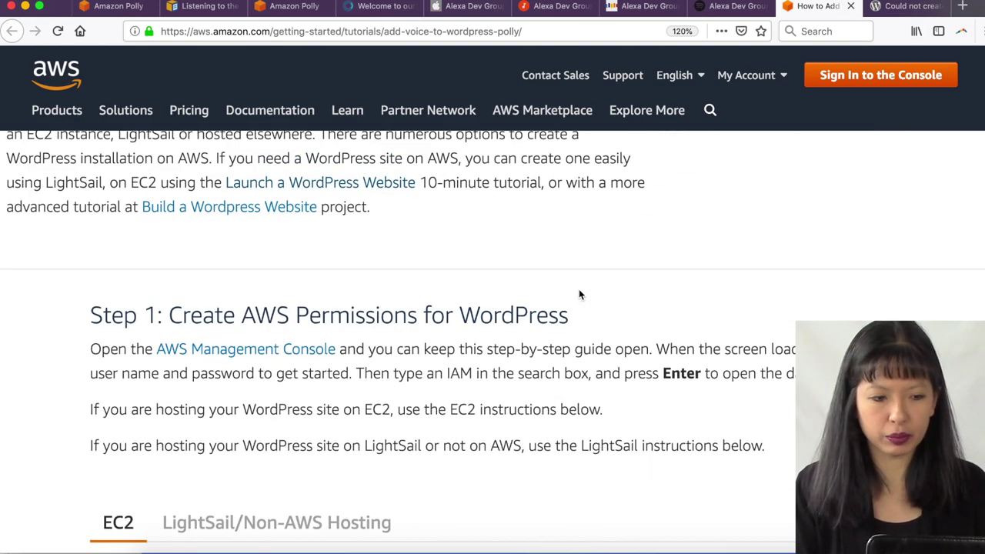
click(963, 9)
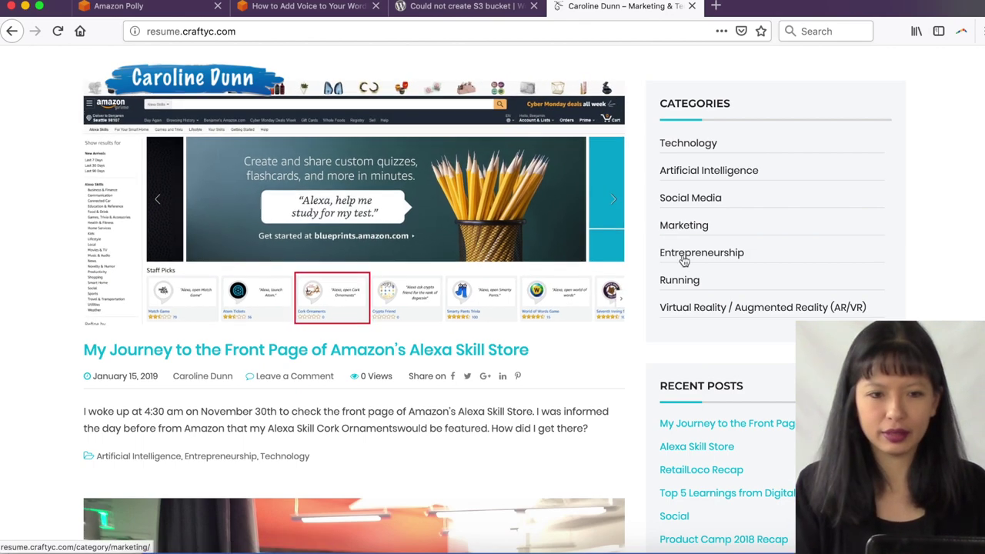
Step: Scroll the blog home page and read the 'There's NO Heavy Lifting in Electrical Engineering' post
scroll(608, 358, down, 6)
scroll(607, 363, down, 15)
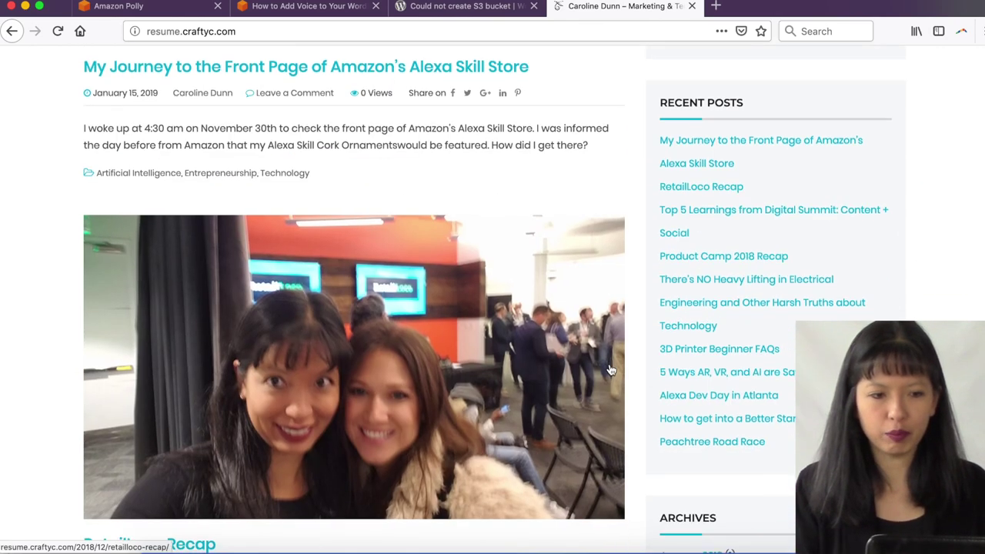
scroll(612, 373, down, 15)
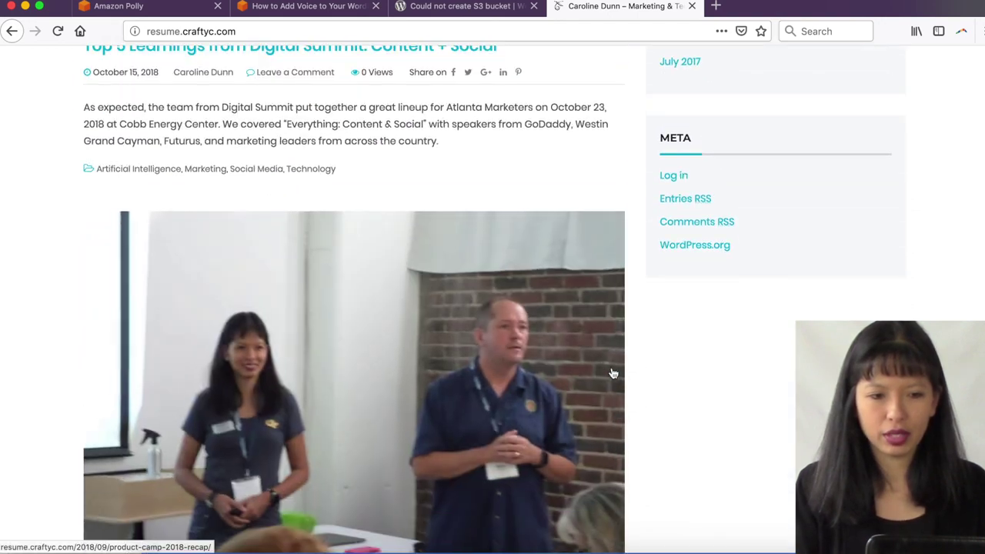
scroll(611, 373, down, 9)
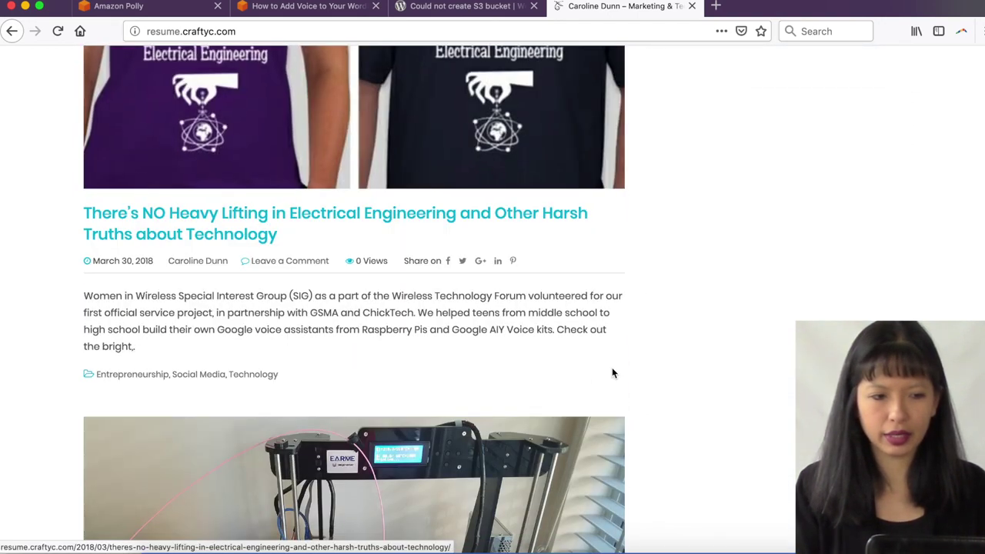
click(282, 223)
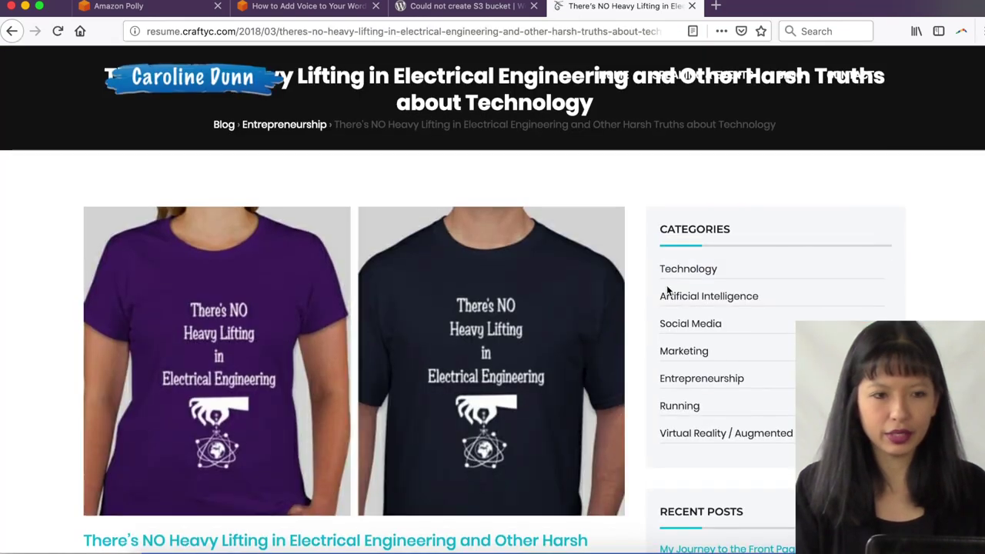
scroll(666, 288, down, 10)
scroll(521, 266, down, 10)
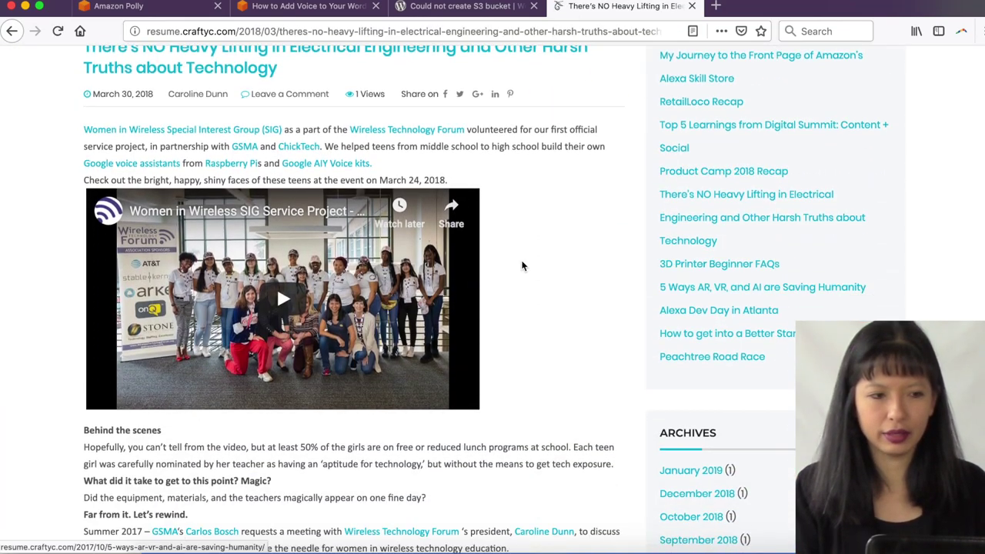
scroll(583, 265, down, 3)
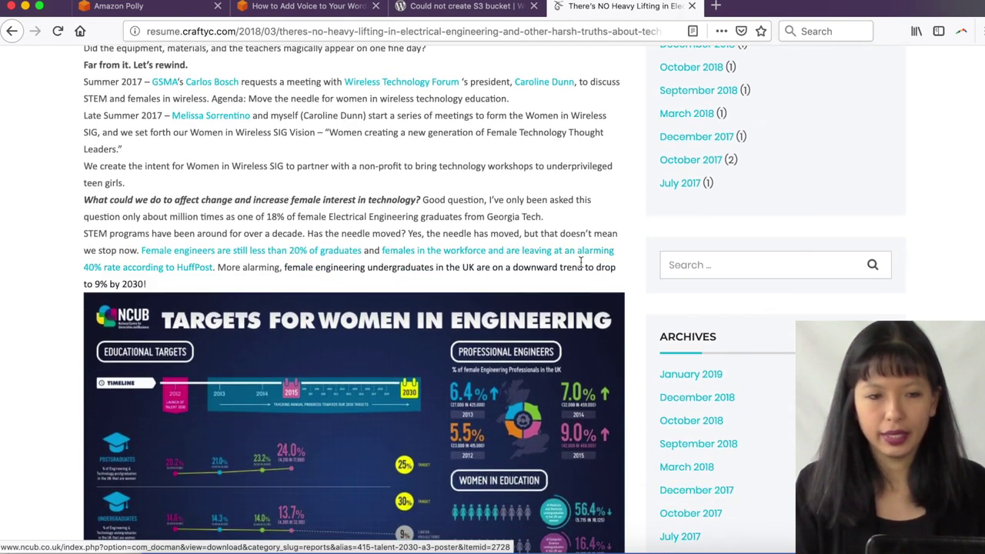
scroll(582, 270, up, 20)
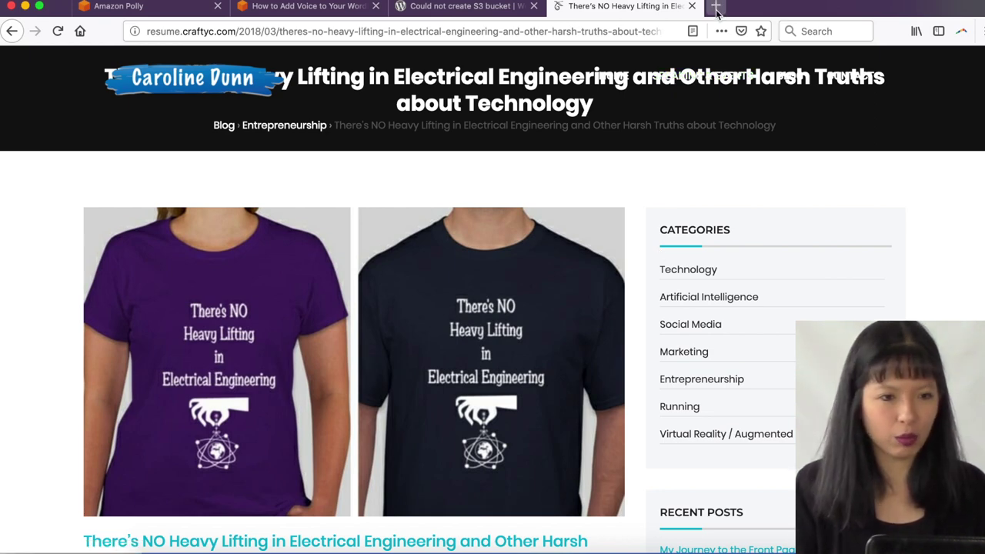
click(281, 9)
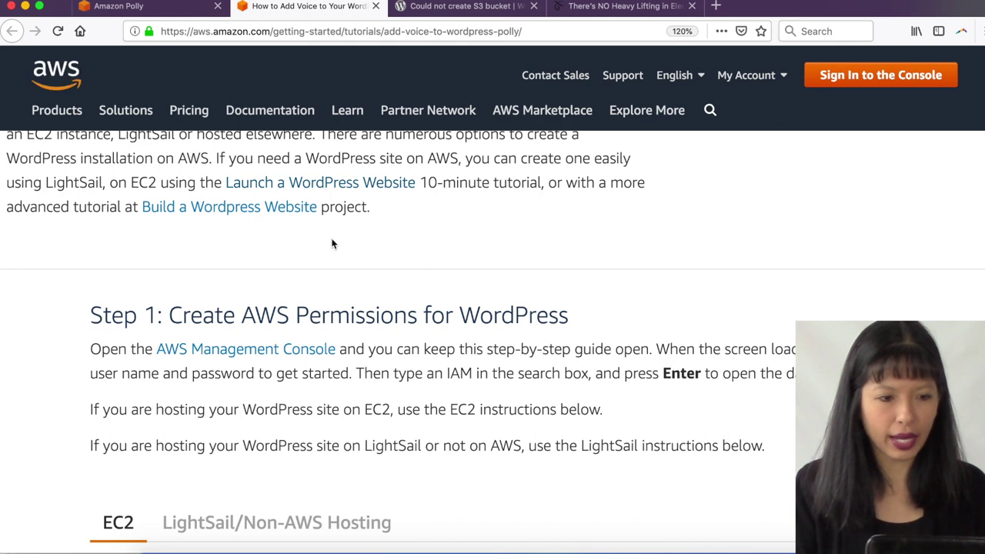
Step: Show the tutorial's LightSail/Non-AWS Hosting instructions after briefly comparing the EC2 version
scroll(454, 265, down, 3)
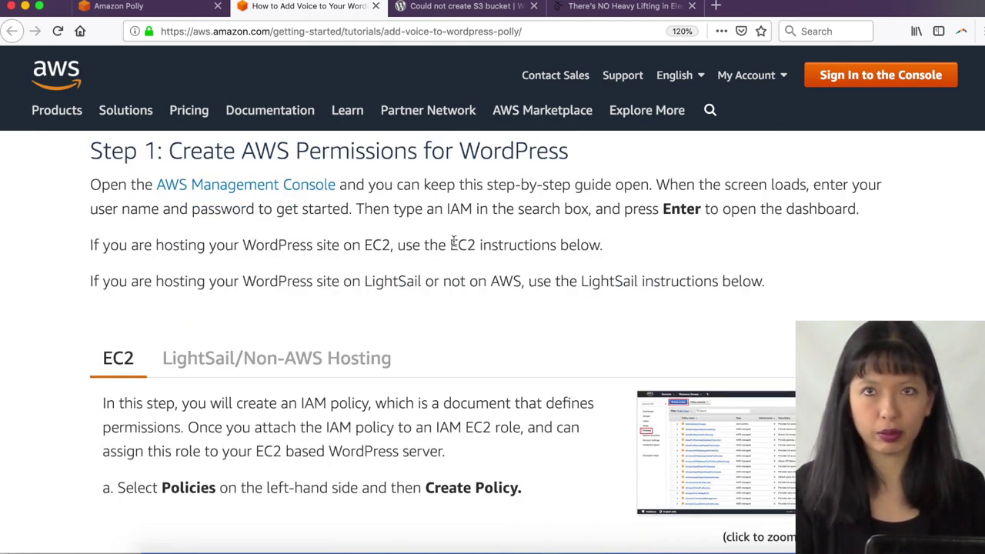
click(264, 357)
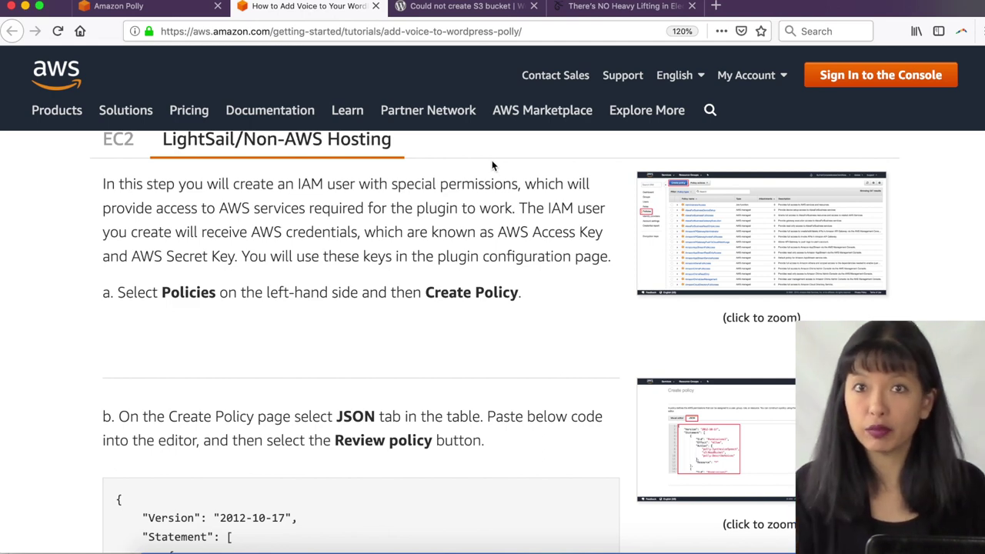
click(119, 143)
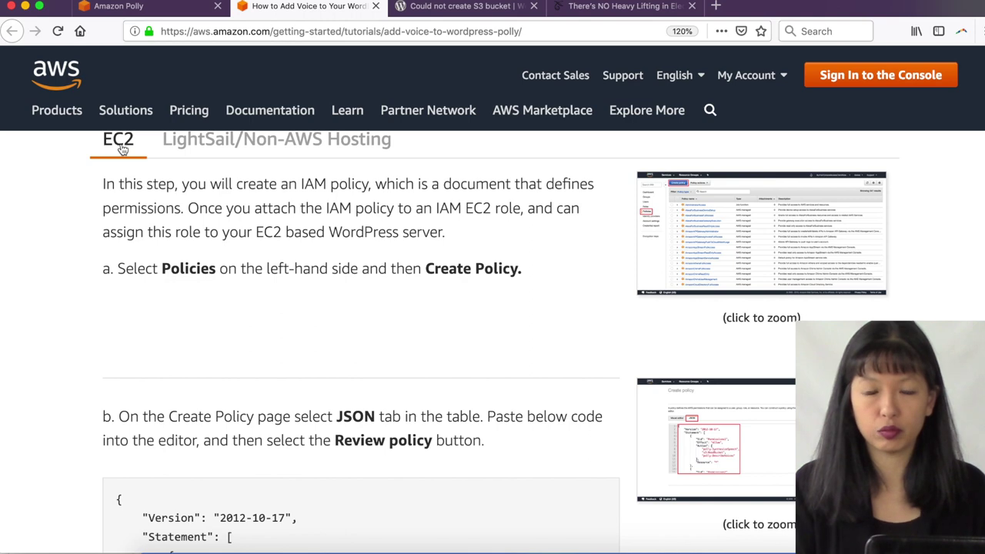
click(187, 138)
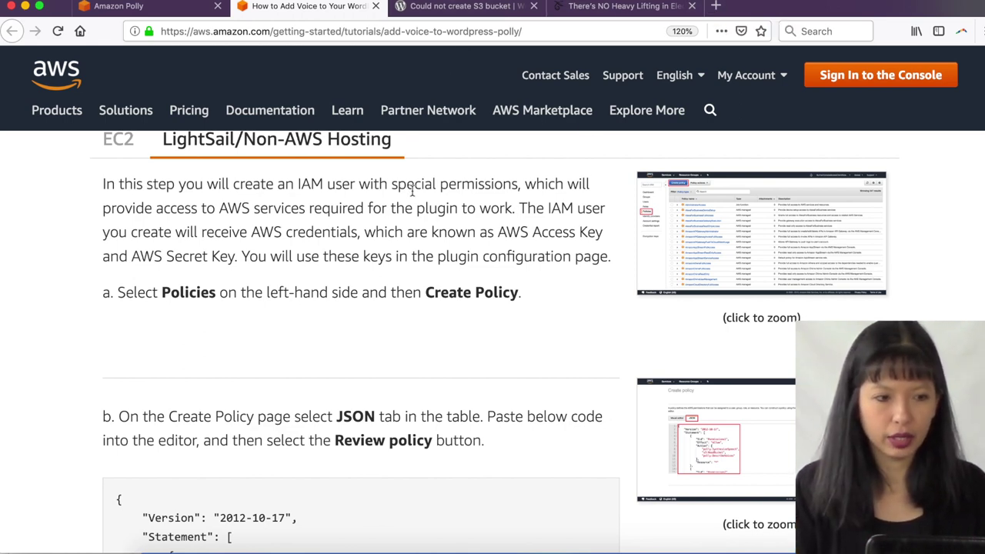
scroll(463, 315, down, 2)
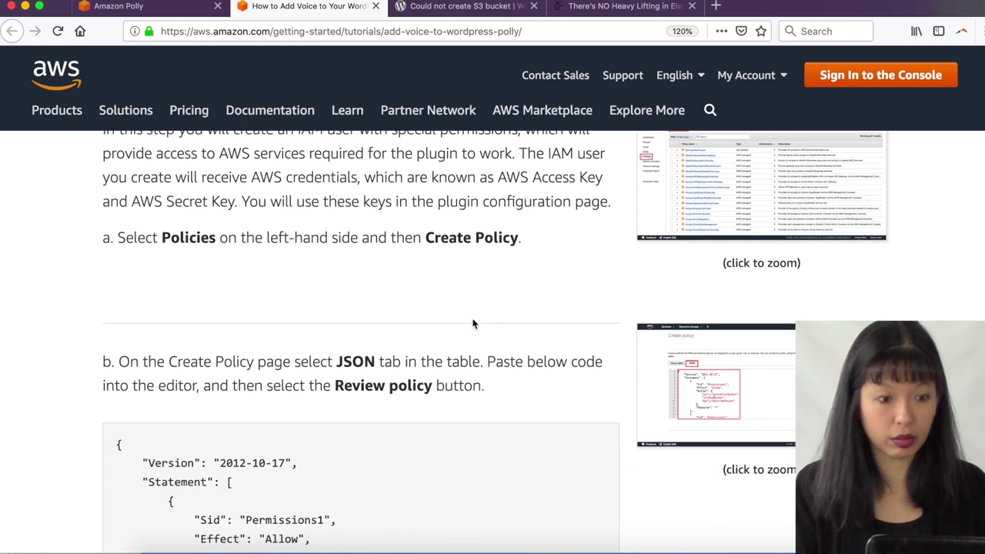
scroll(484, 319, down, 5)
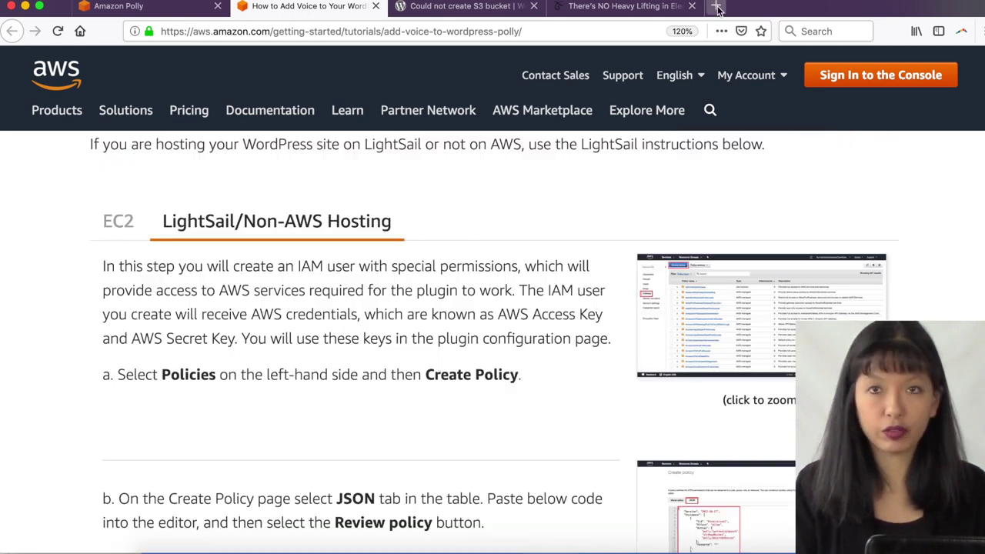
Step: Load the AWS website in a new tab and go to the AWS Management Console
click(716, 7)
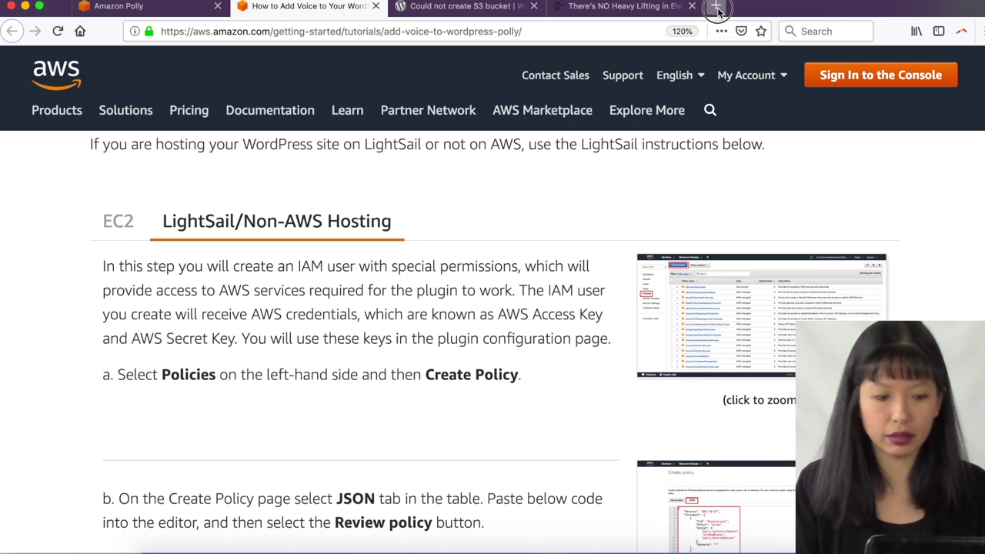
text(aws.)
key(Return)
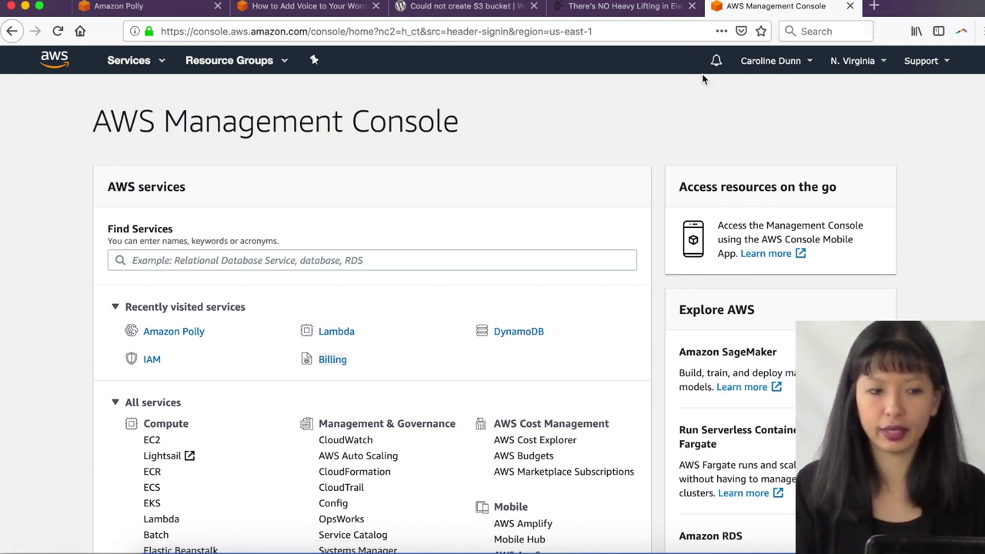
click(639, 6)
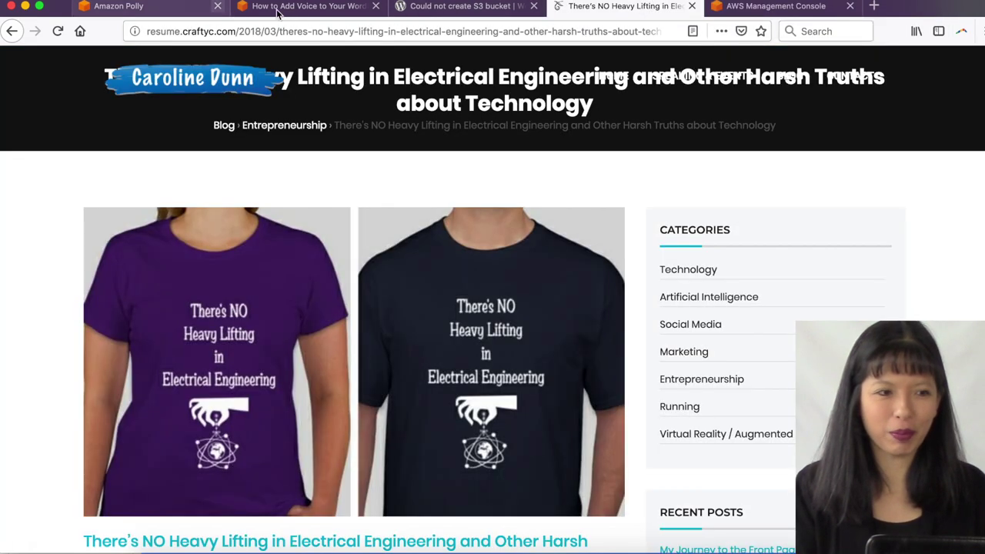
click(315, 8)
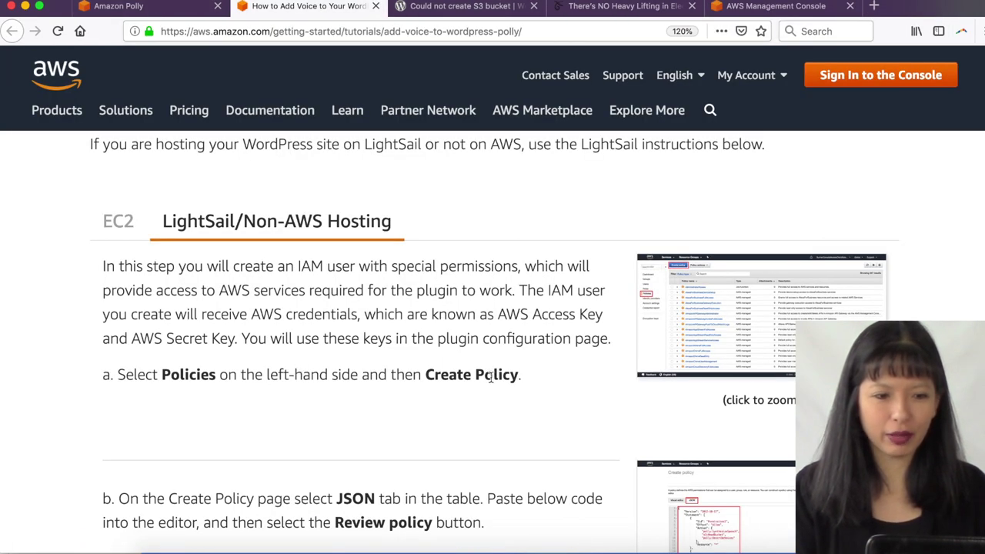
click(760, 6)
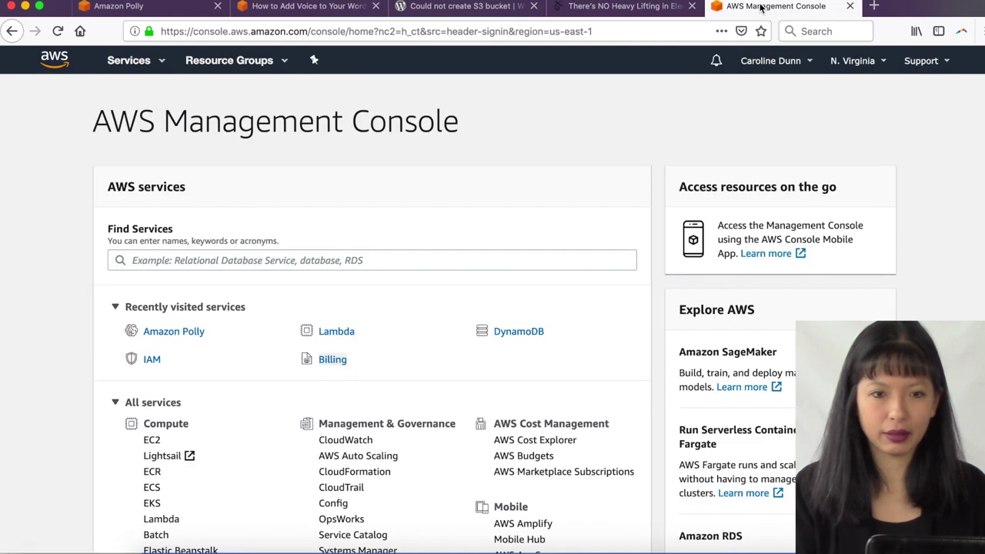
Step: Start a new IAM policy from Policies and delete all of its JSON template text
click(150, 359)
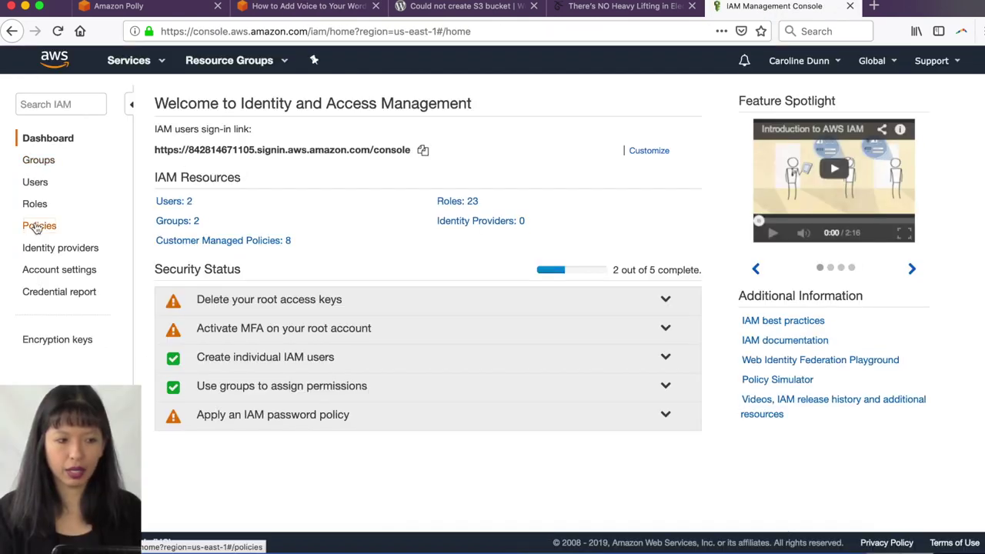
click(34, 225)
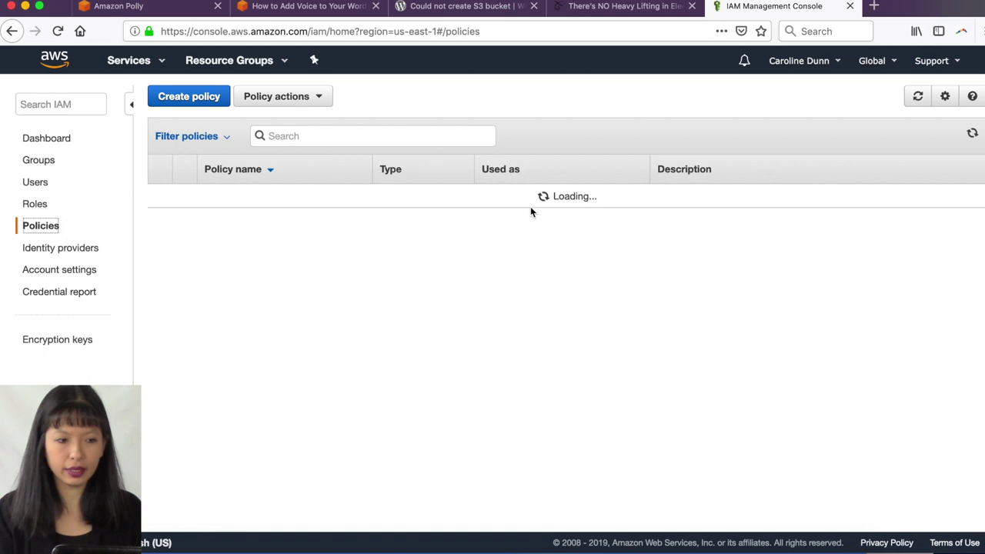
click(196, 101)
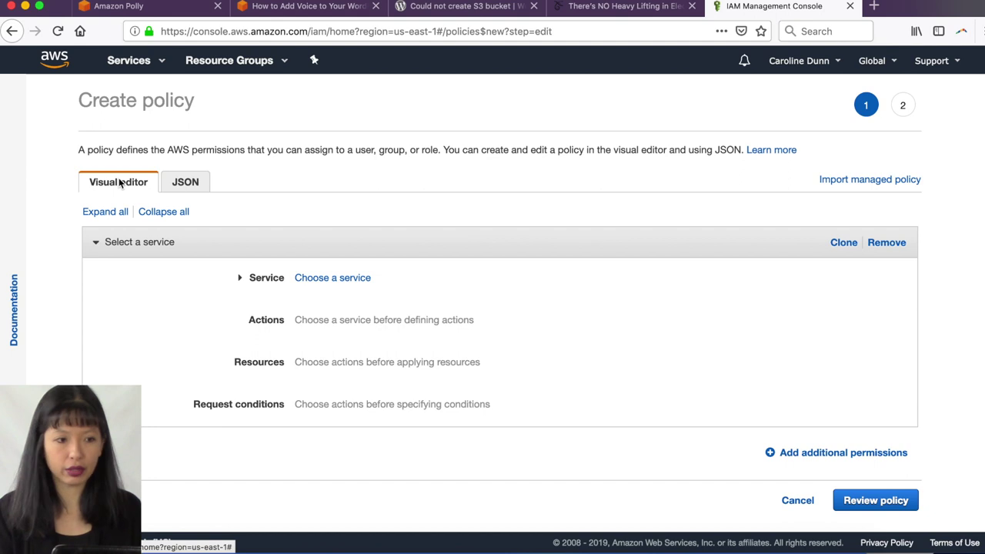
click(175, 183)
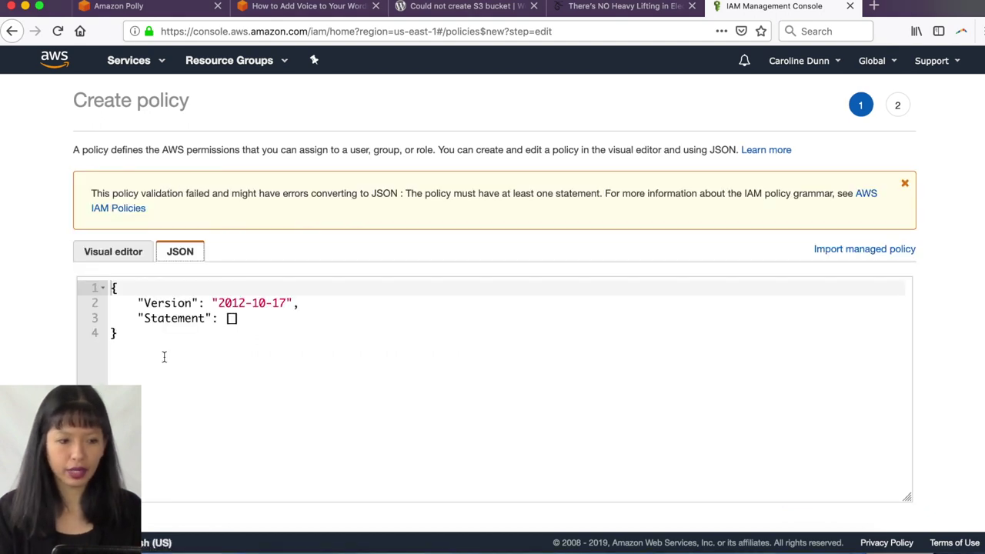
drag(161, 354, 112, 274)
key(BackSpace)
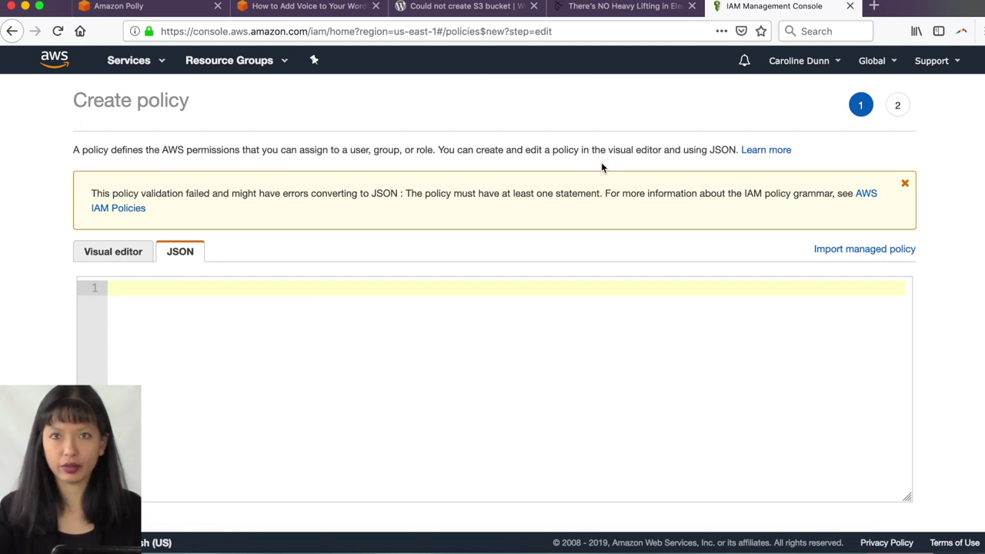
click(323, 6)
Step: Look over the tutorial's sample policy JSON code block
scroll(575, 297, down, 6)
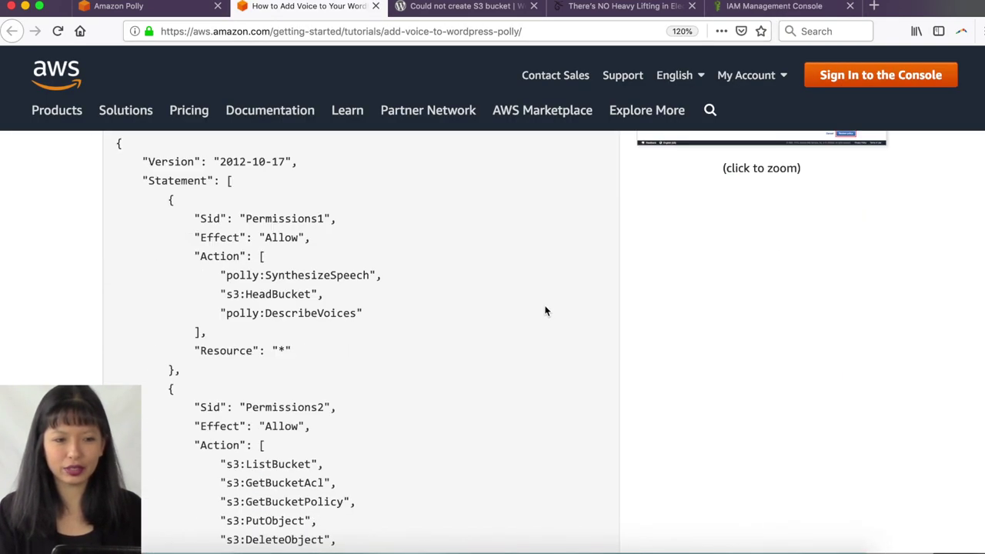
drag(318, 275, 315, 472)
click(361, 456)
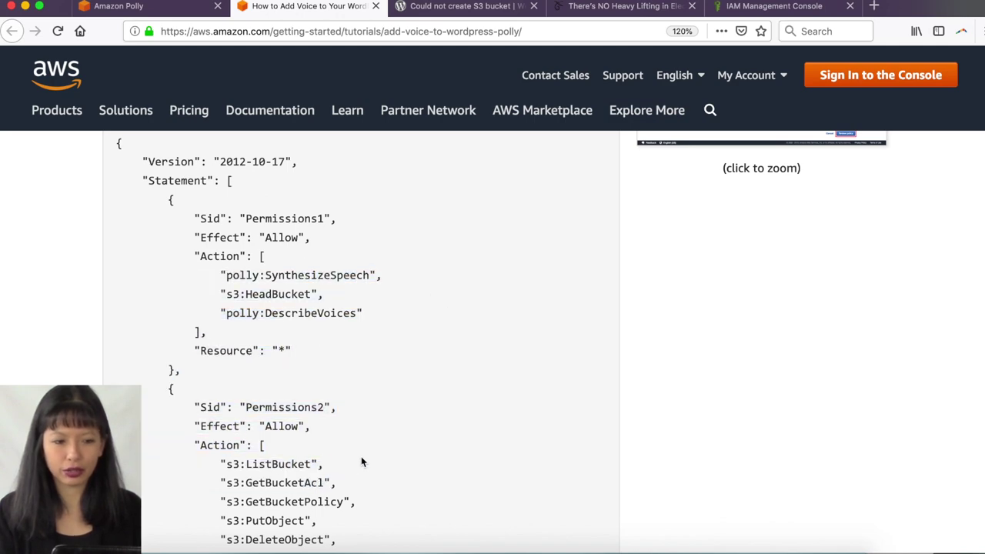
scroll(369, 456, down, 4)
scroll(374, 464, up, 5)
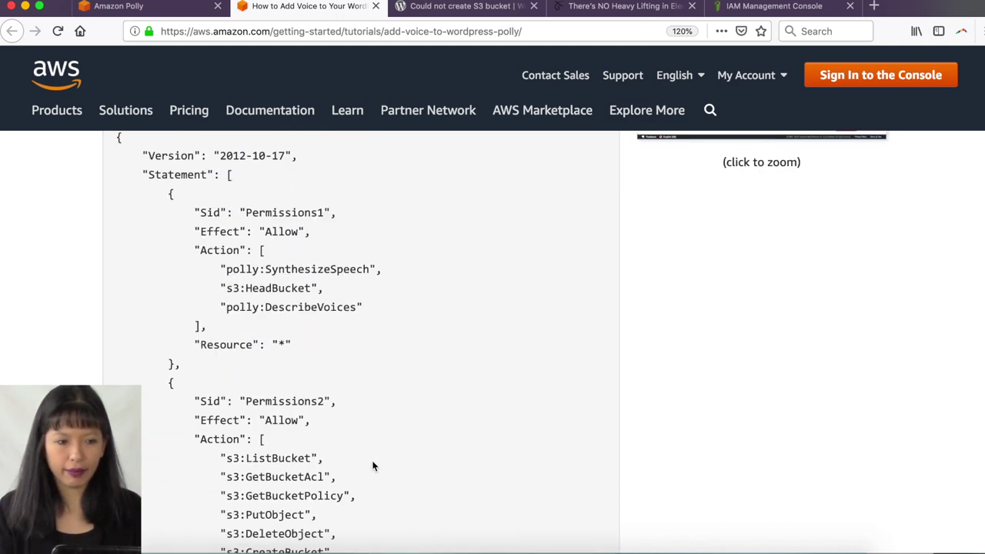
scroll(375, 466, down, 3)
scroll(375, 465, down, 1)
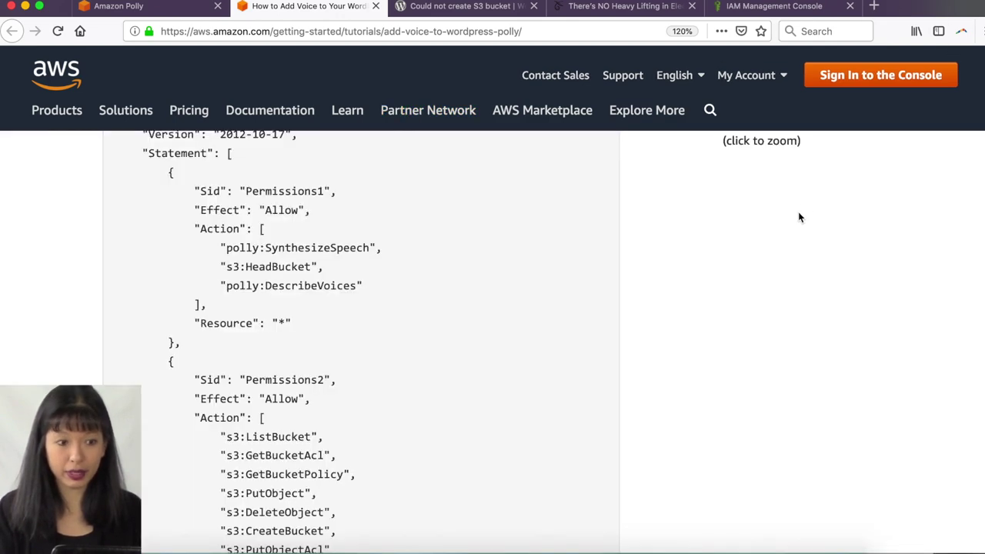
Step: Copy the replacement policy JSON from the 'Could not create S3 bucket' forum reply
click(493, 6)
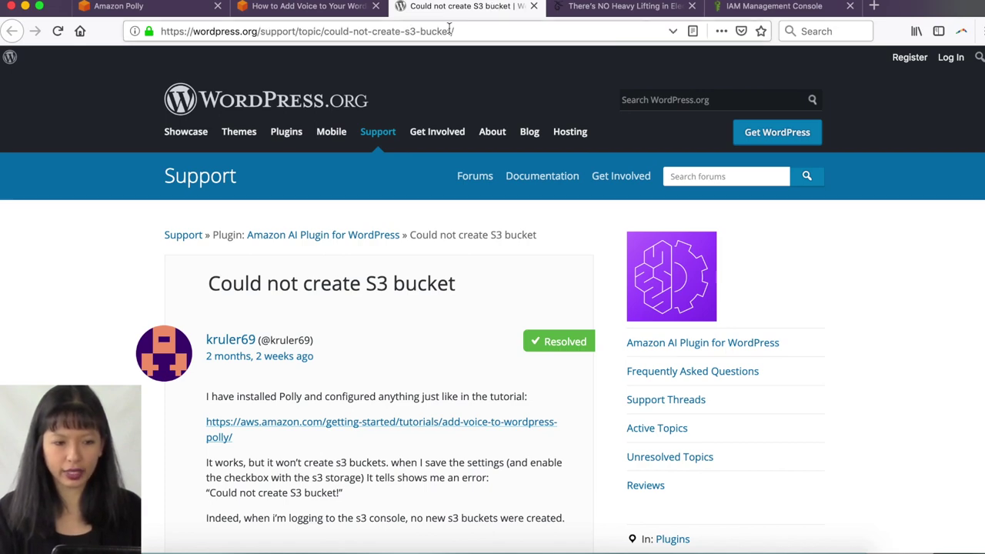
scroll(516, 336, down, 5)
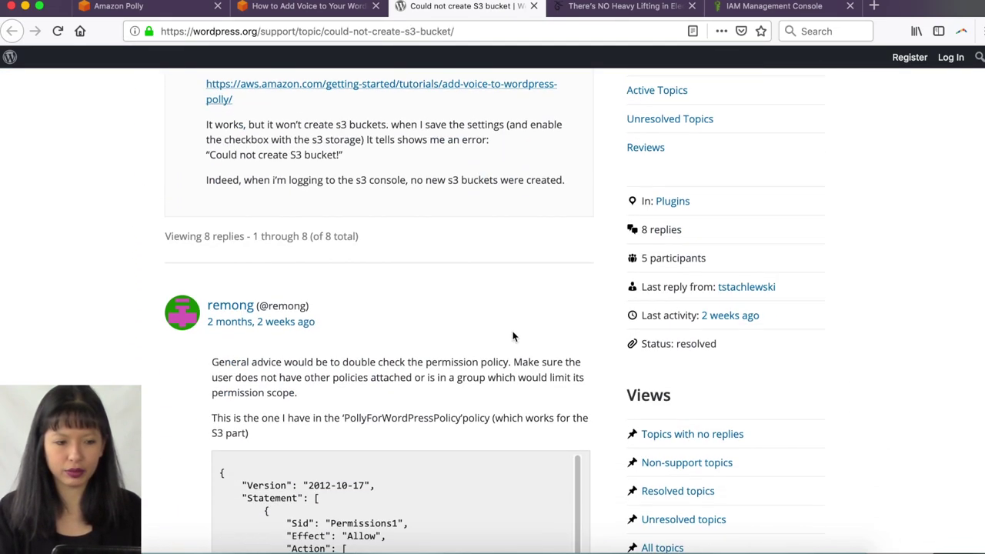
scroll(513, 336, down, 4)
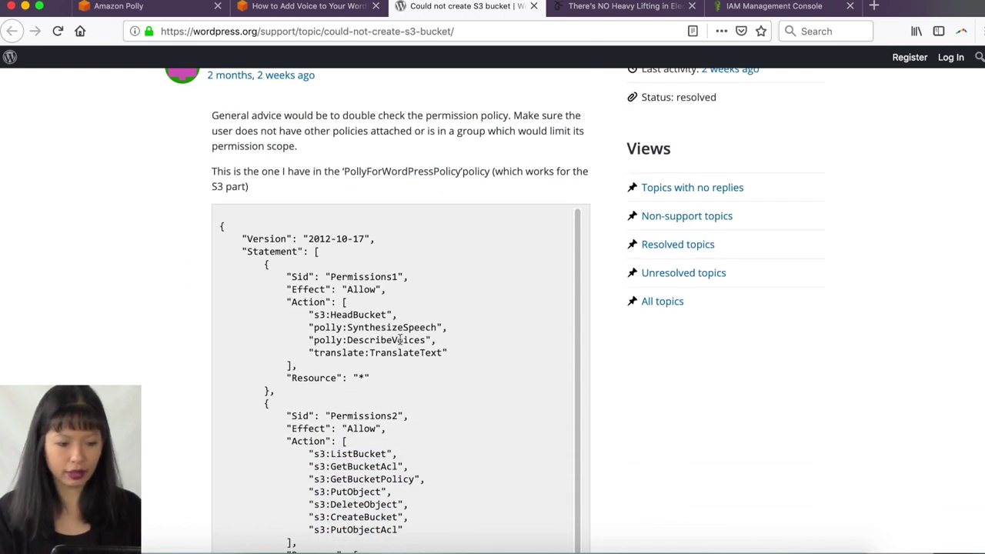
key(super+a)
click(399, 339)
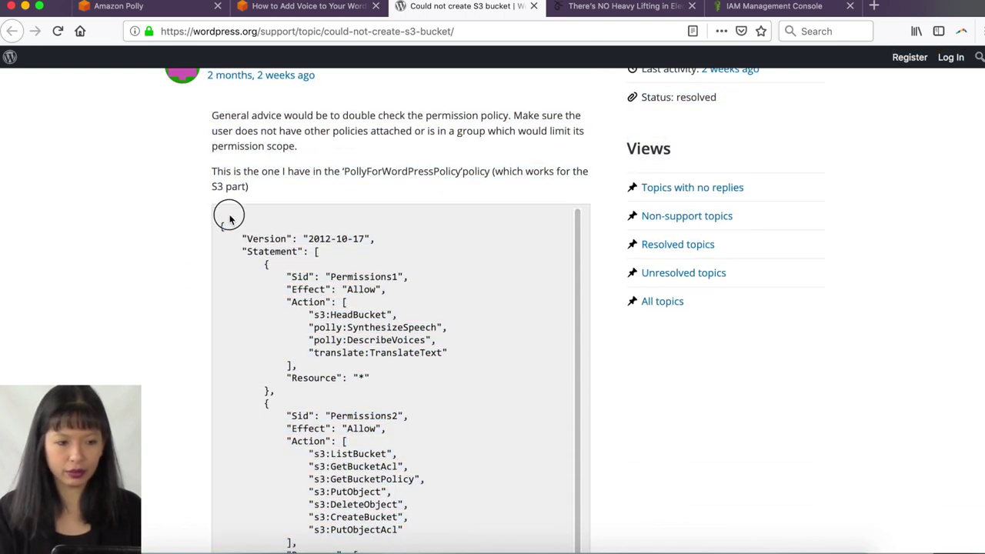
drag(220, 223, 269, 160)
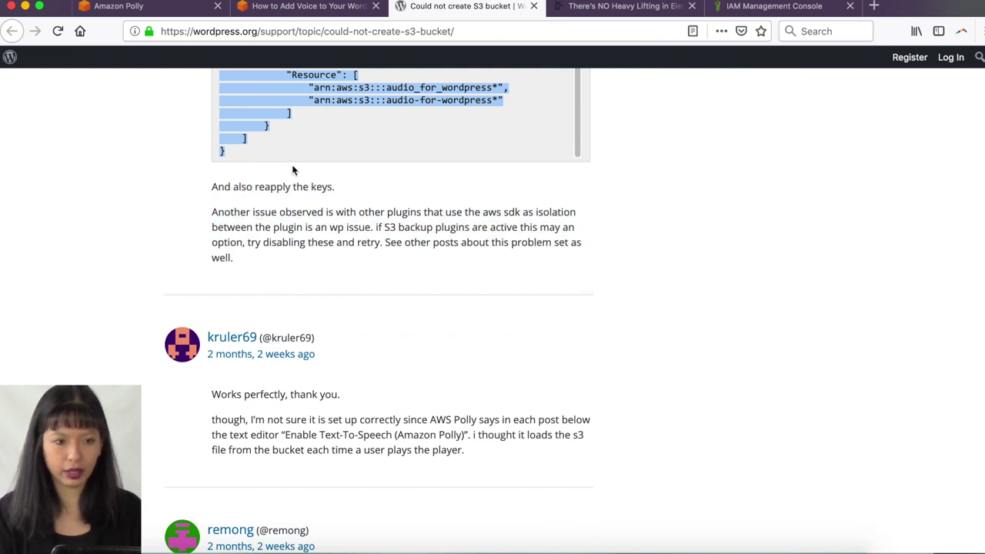
key(super+9)
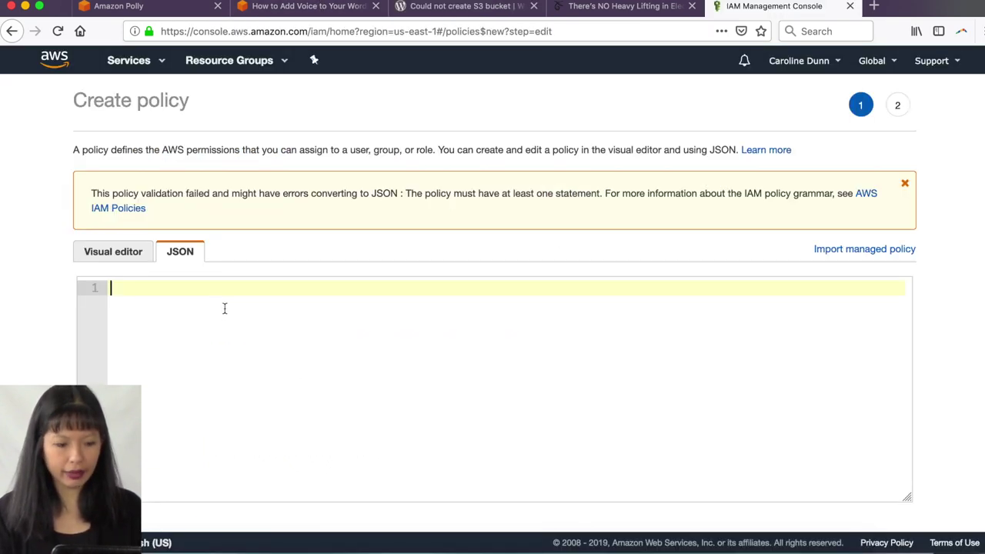
Step: Paste the forum's policy JSON into the editor, check it against the thread, and reach Review policy
key(super+v)
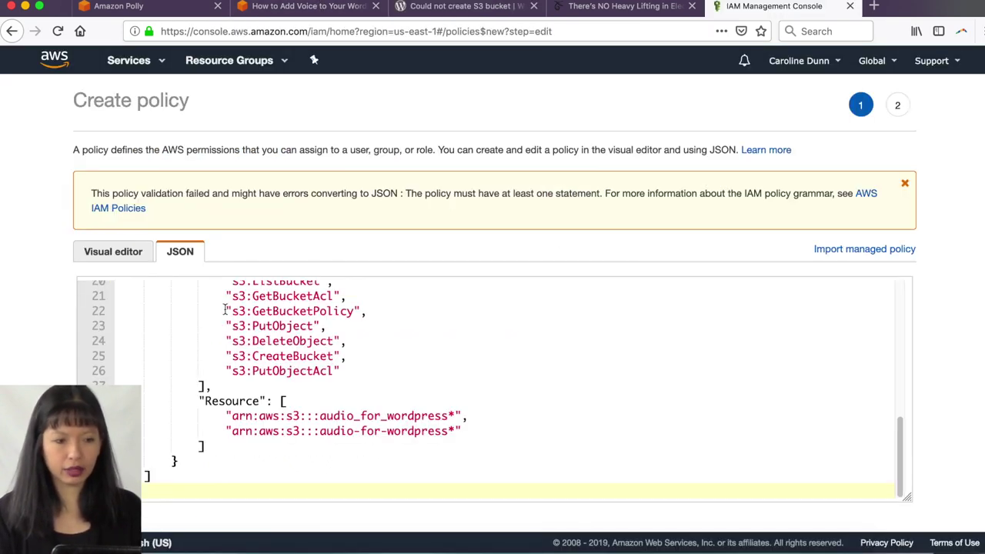
click(438, 7)
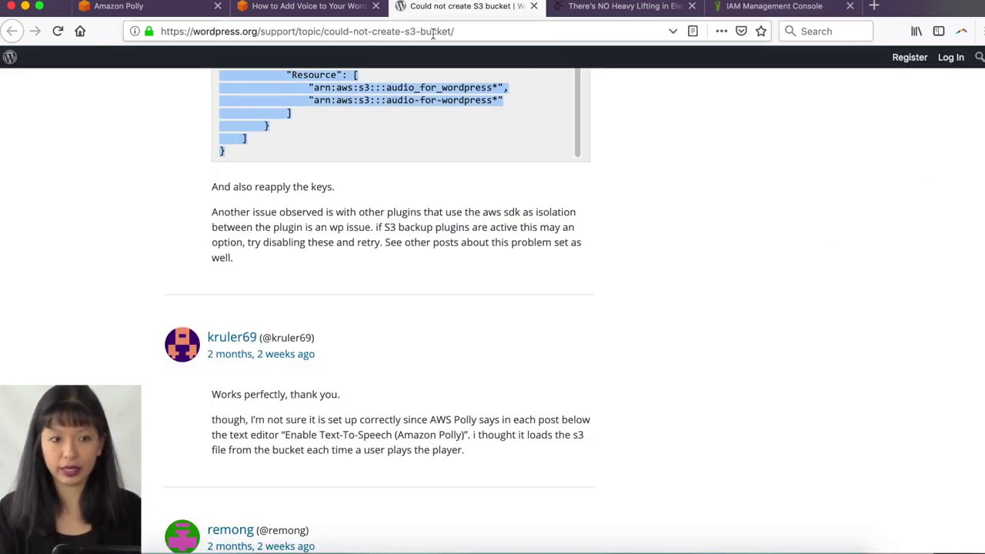
click(433, 33)
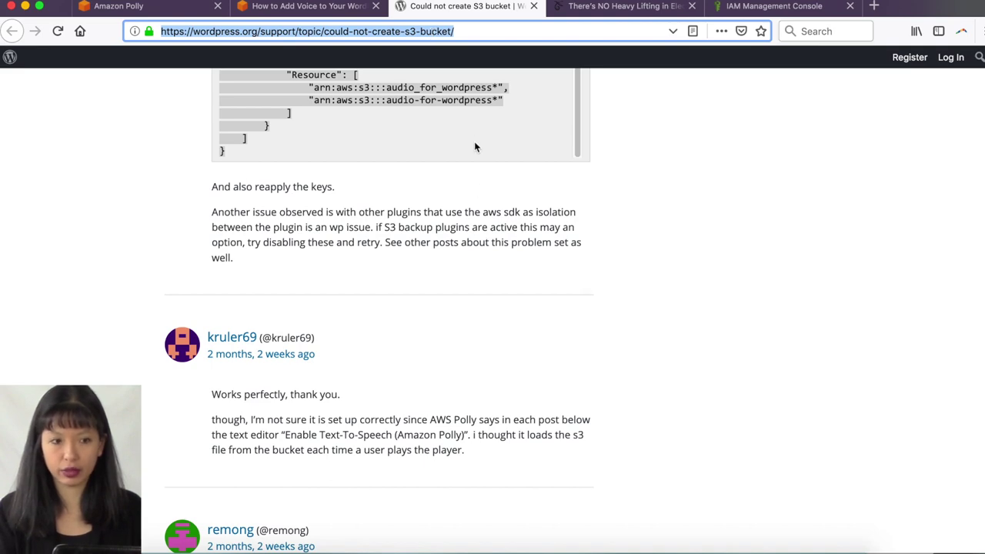
scroll(538, 169, up, 5)
scroll(696, 179, up, 5)
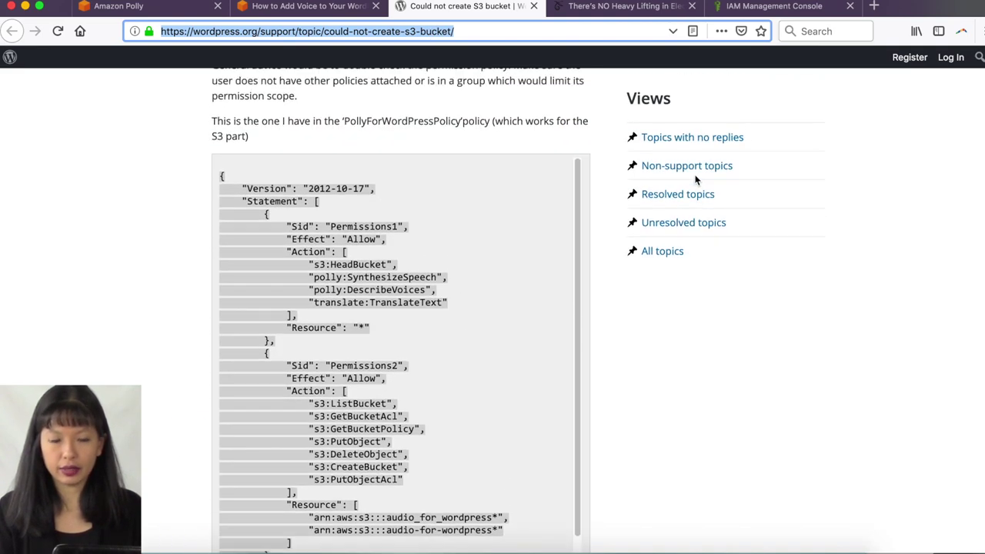
click(790, 6)
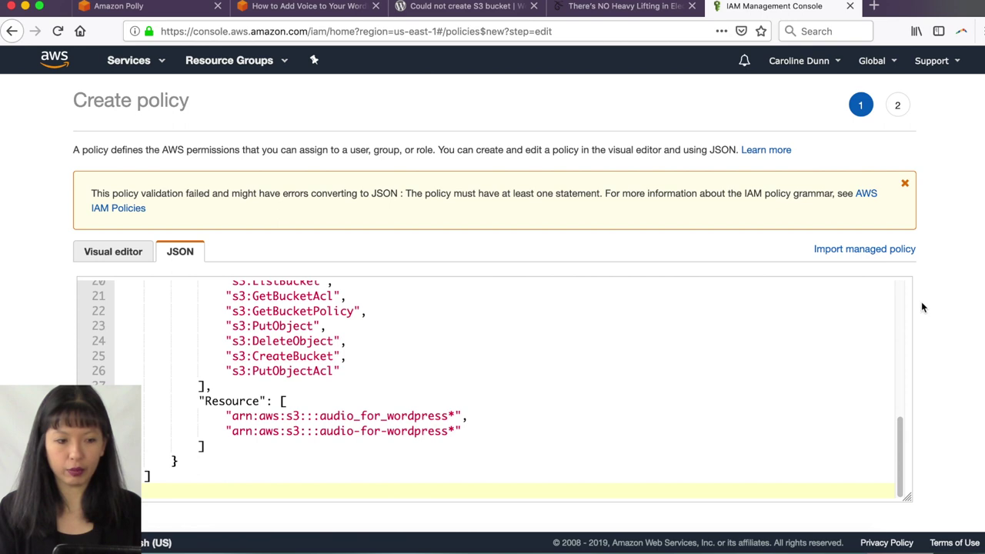
scroll(938, 308, down, 2)
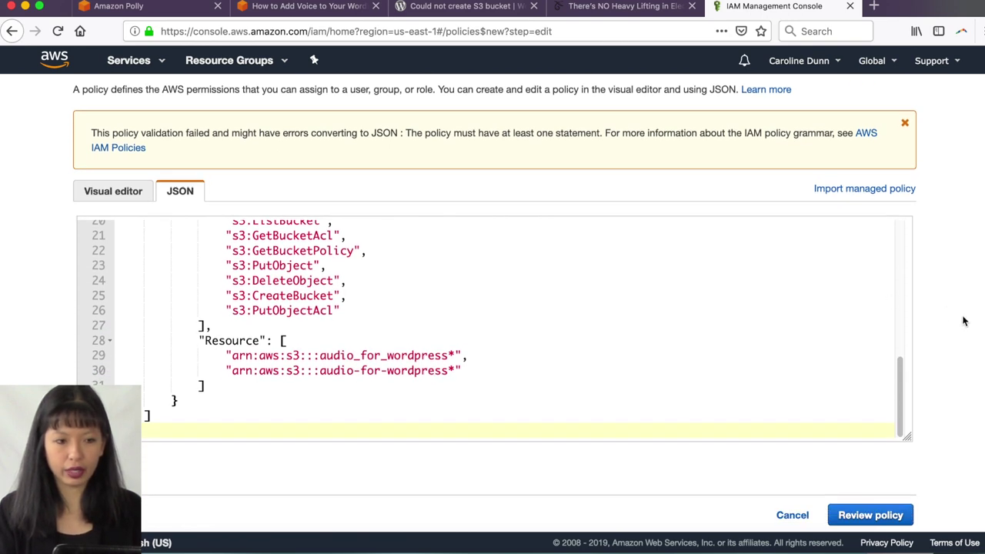
click(862, 516)
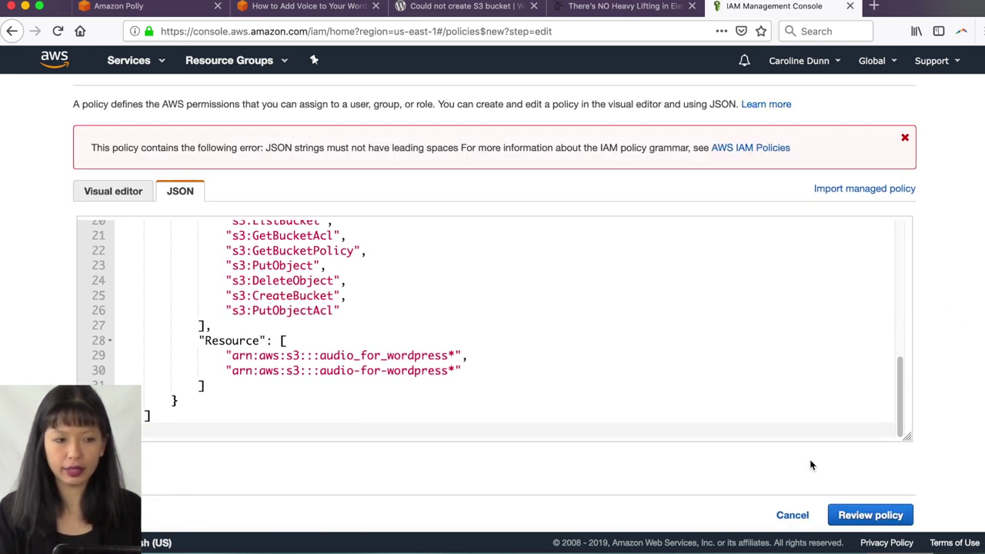
click(274, 206)
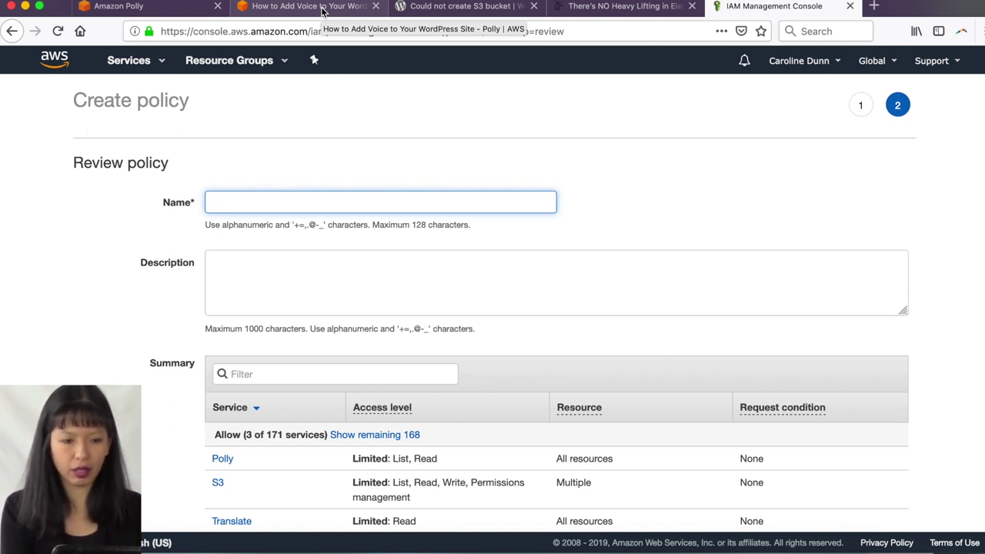
Step: Name the policy WordpressPolly and create it
text(Wordpress)
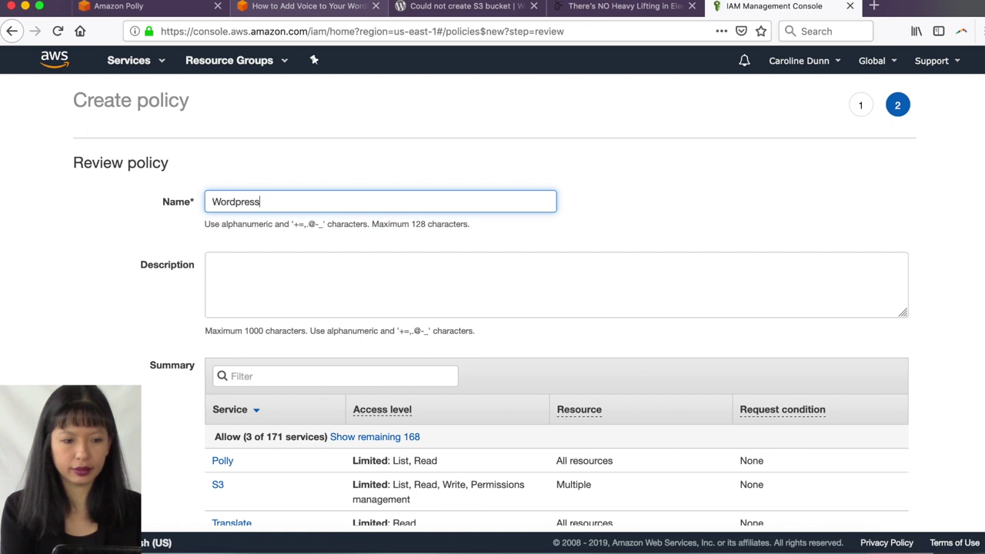
text(Polly)
click(293, 271)
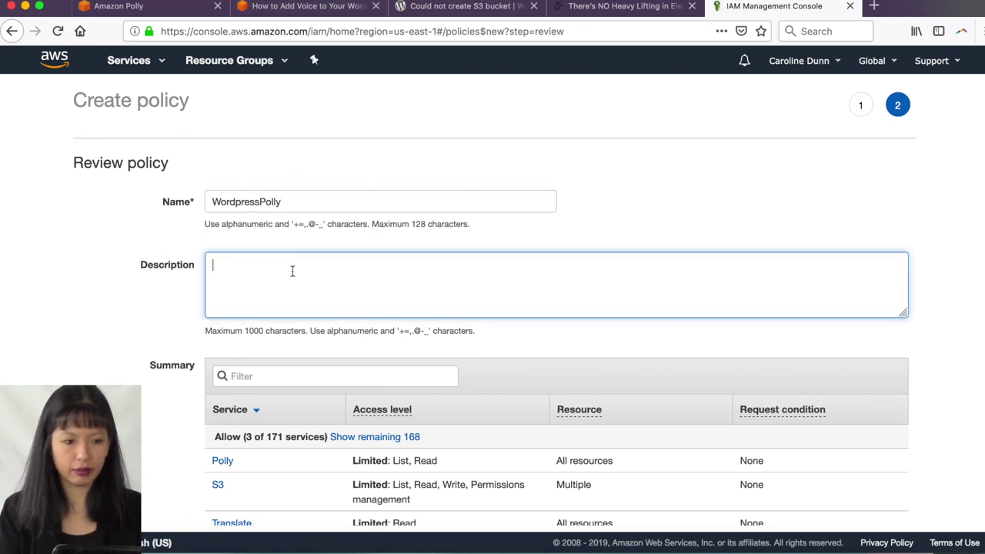
scroll(538, 289, down, 3)
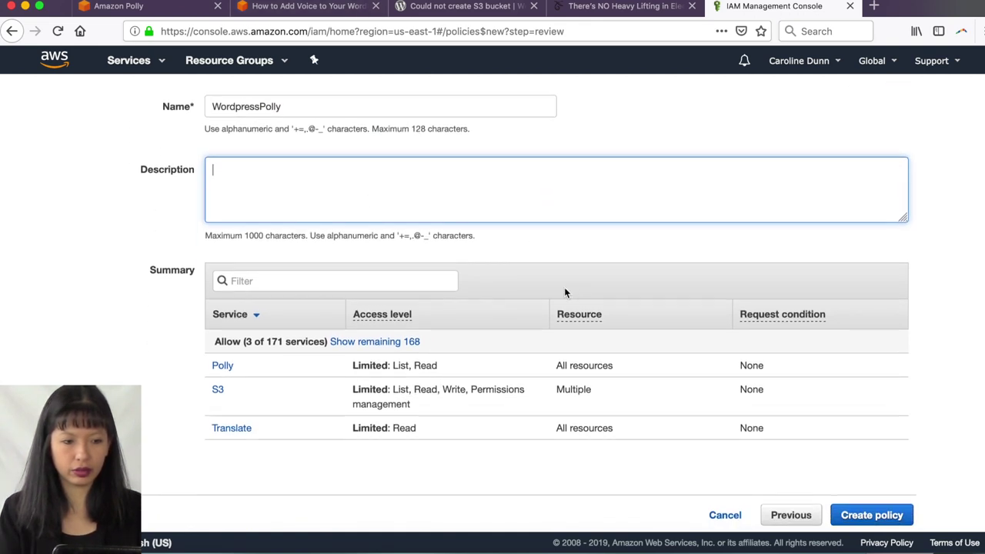
click(856, 516)
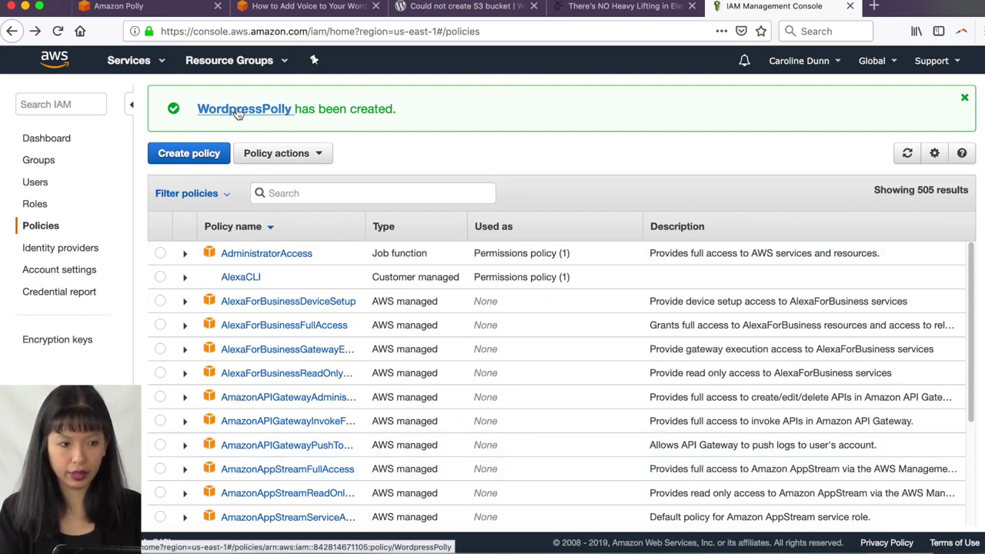
Step: Search the policies list for wordpresspolly to confirm the new policy exists
click(287, 194)
text(w)
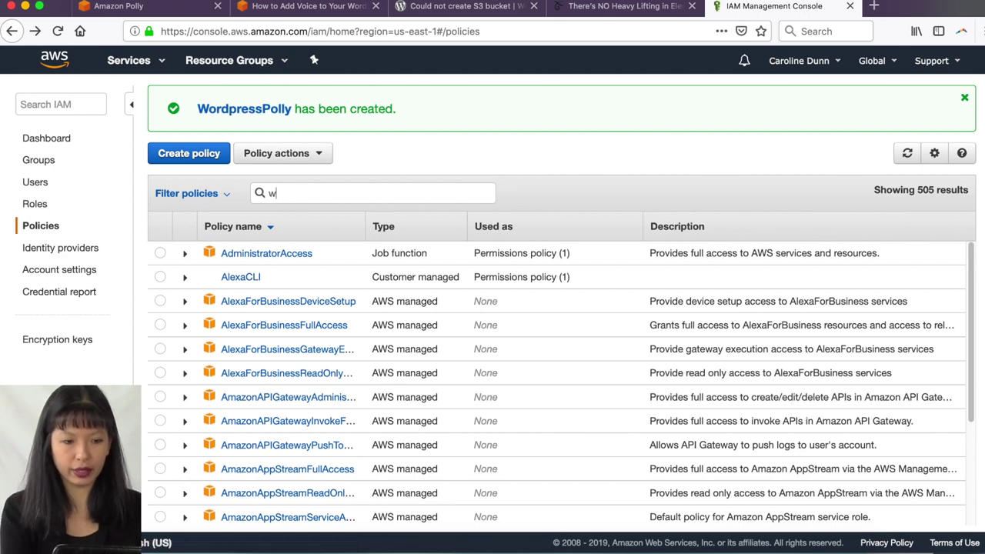
text(ordpresspolly)
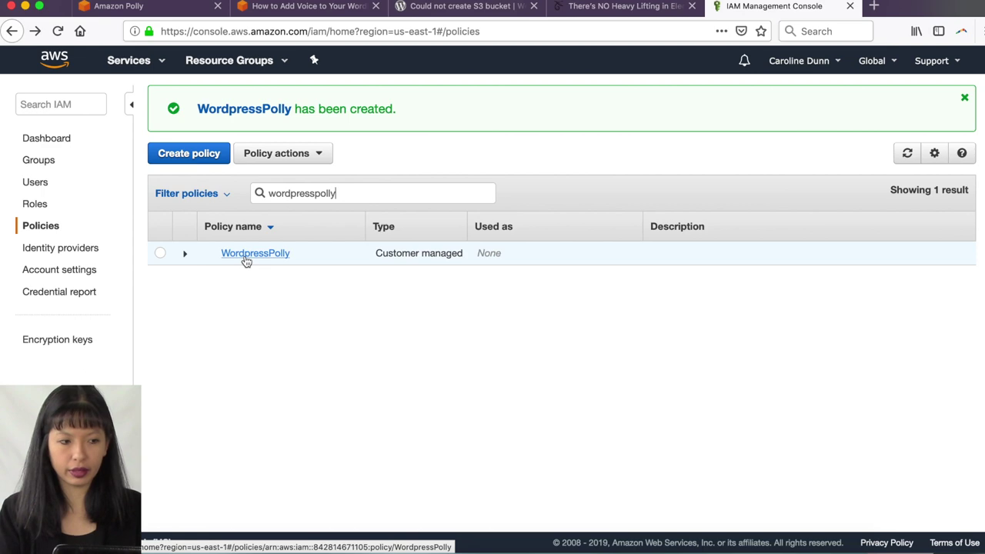
click(254, 6)
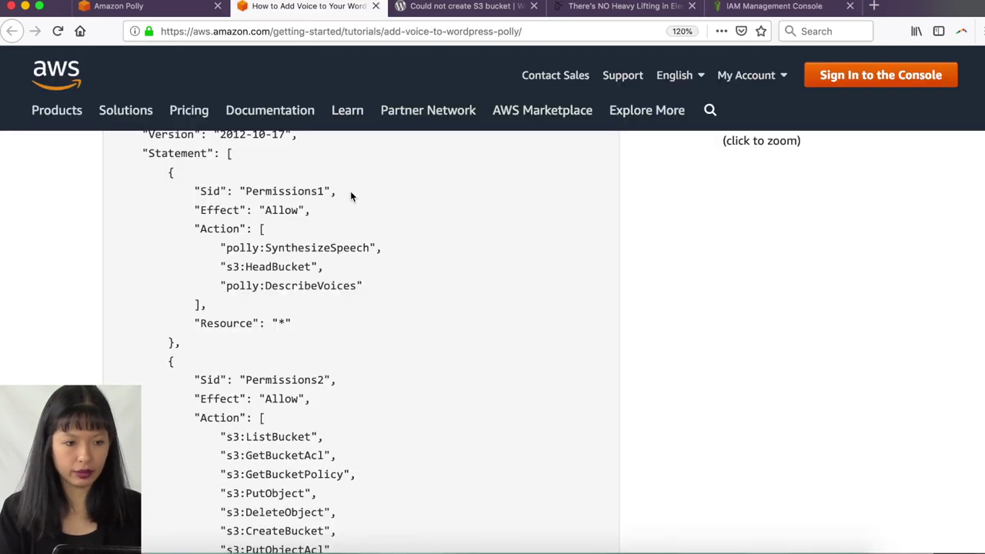
Step: Start a new IAM user named 'wordpressPoll' with programmatic access
scroll(695, 336, down, 10)
scroll(691, 344, down, 3)
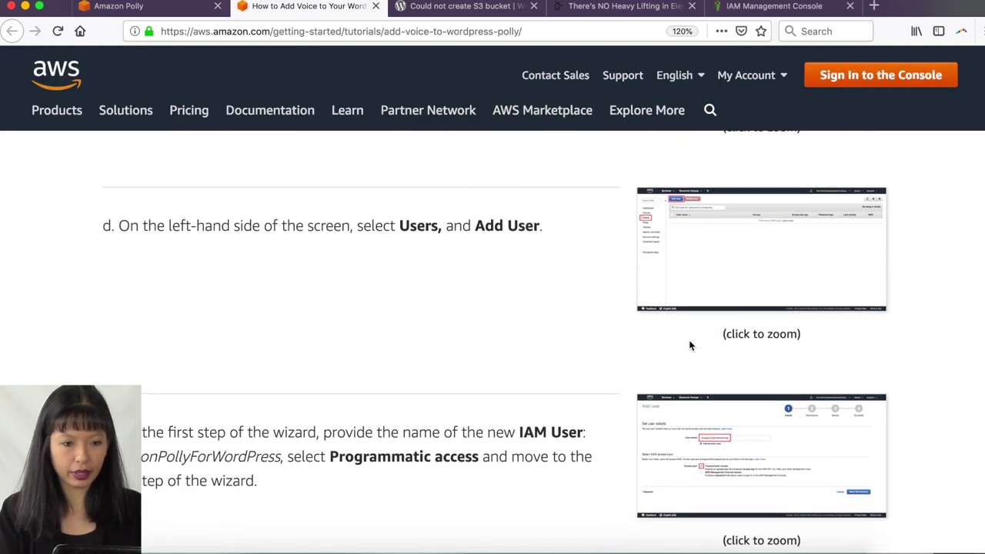
scroll(690, 340, up, 5)
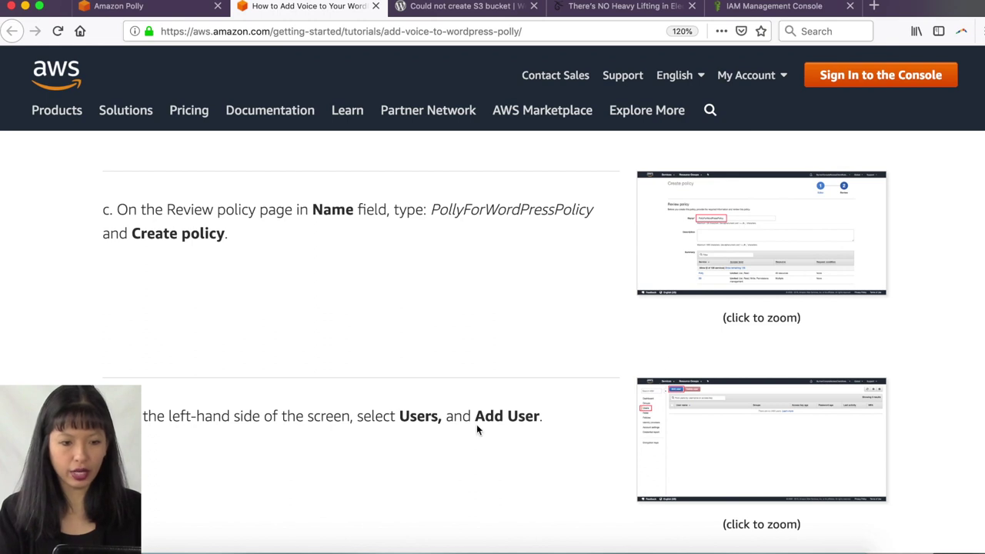
click(739, 8)
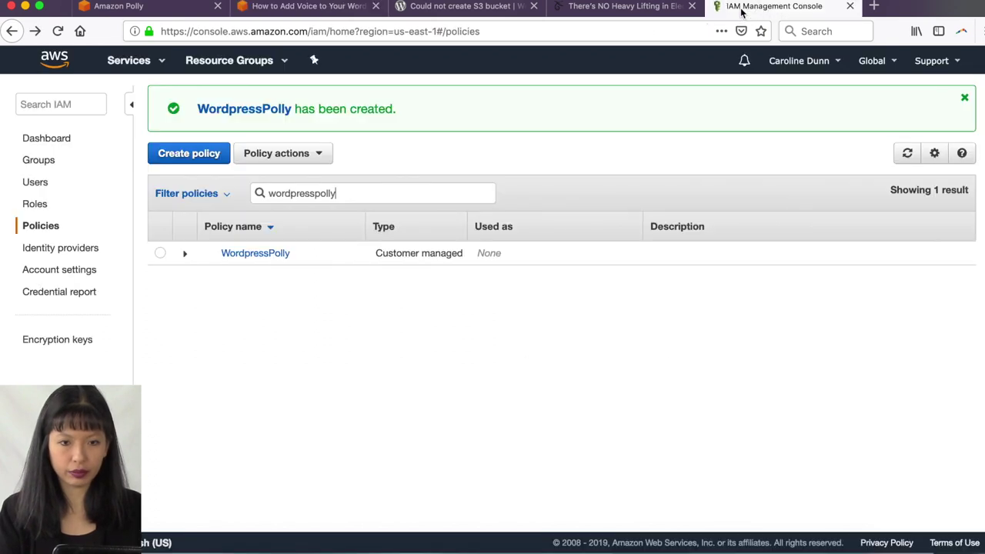
click(32, 183)
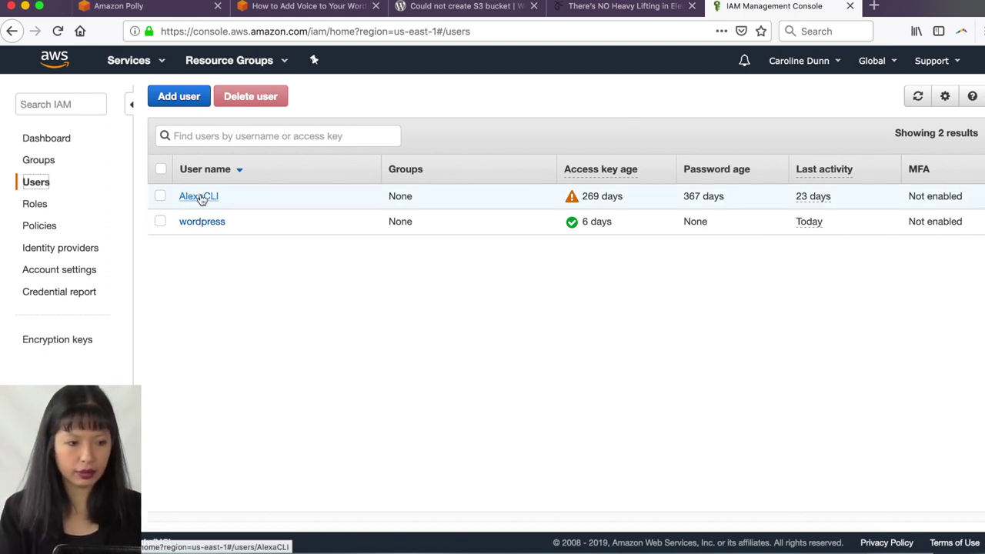
click(178, 95)
click(434, 218)
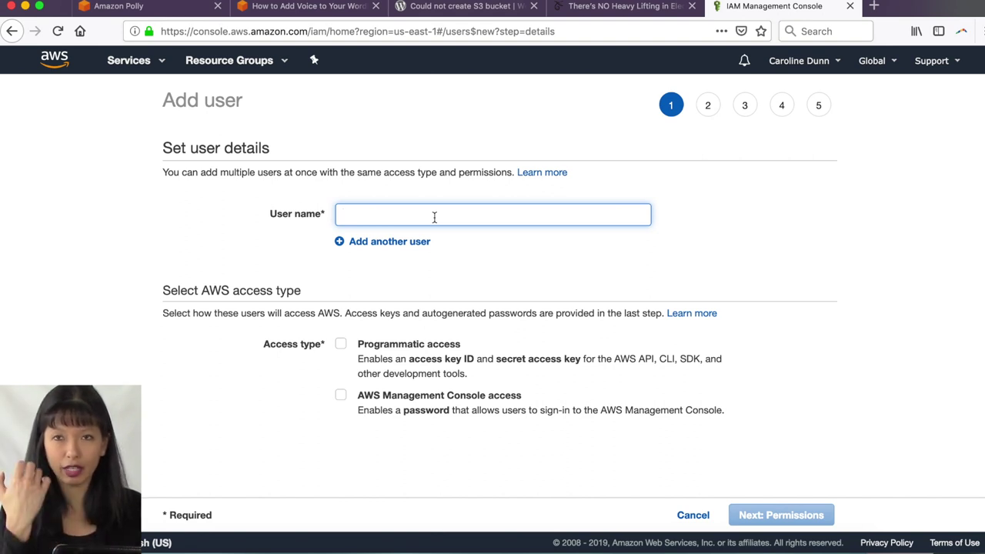
text(wo)
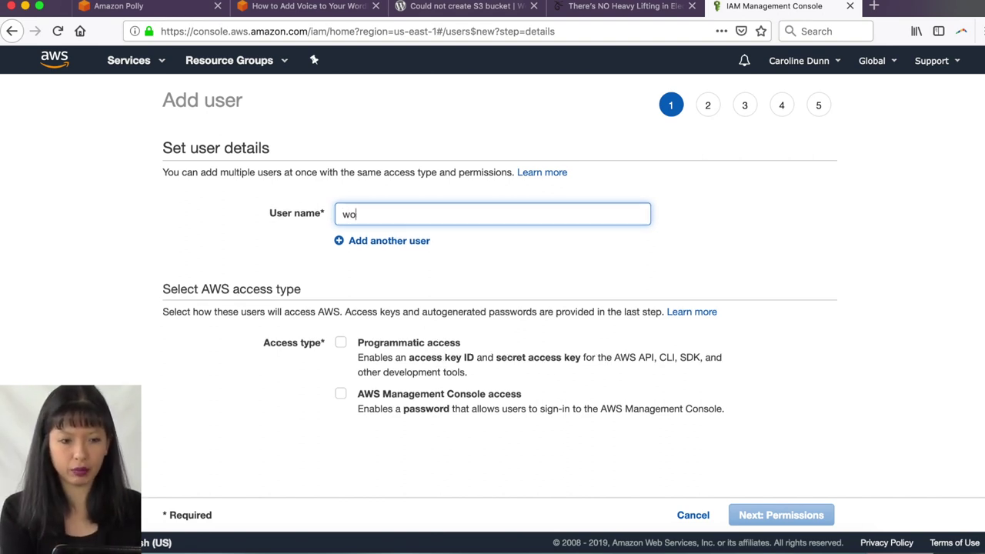
text(rdpressPolly)
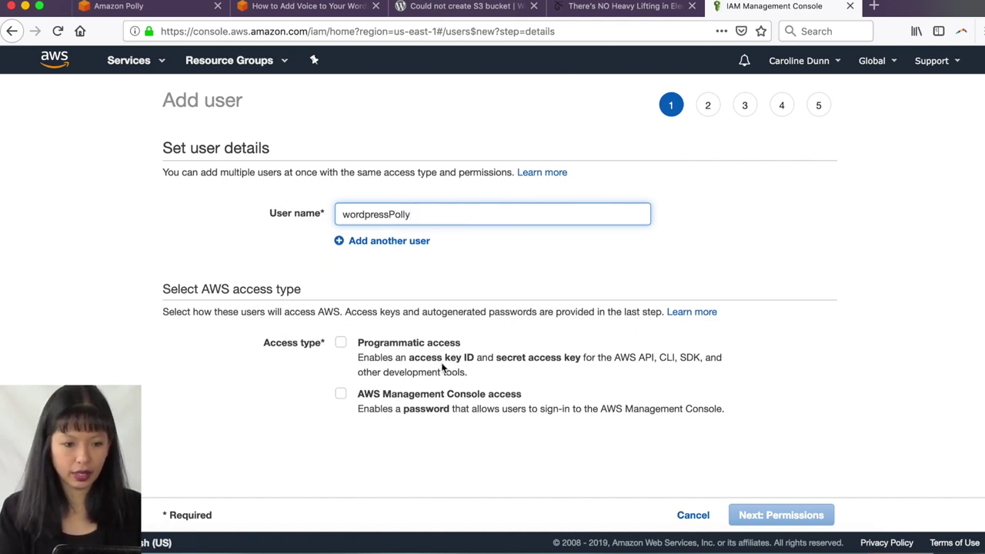
click(336, 342)
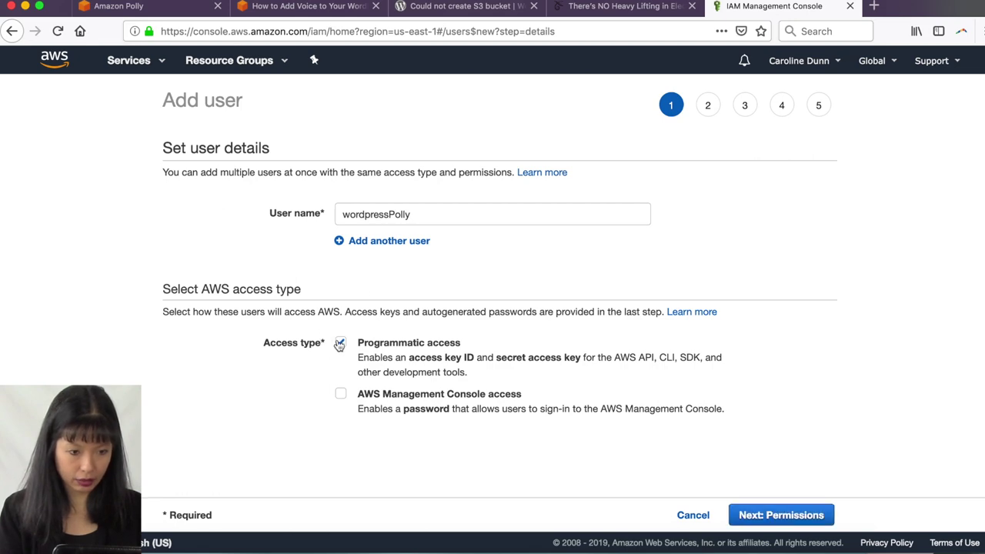
Step: Attach the existing WordpressPolly policy directly to the new user
click(250, 5)
scroll(357, 326, down, 10)
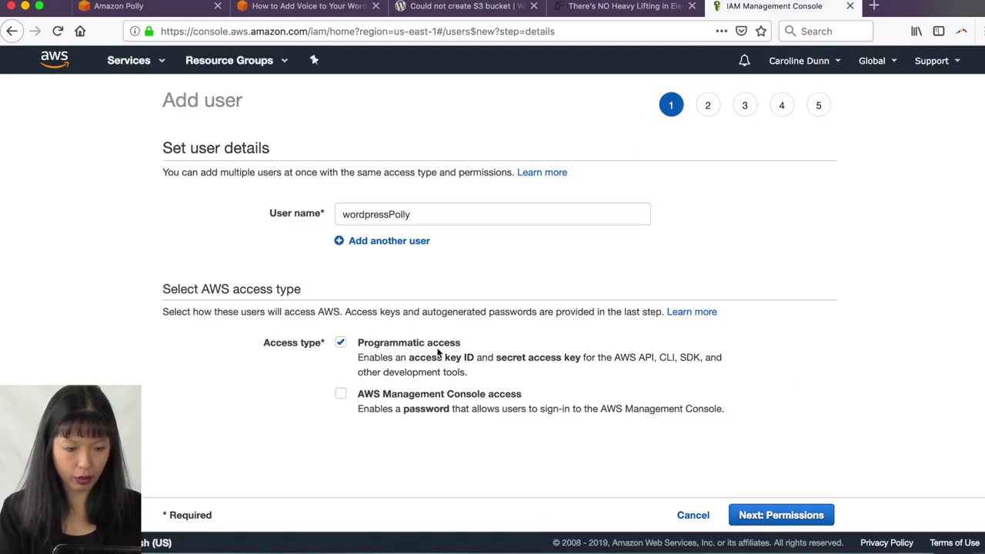
click(764, 513)
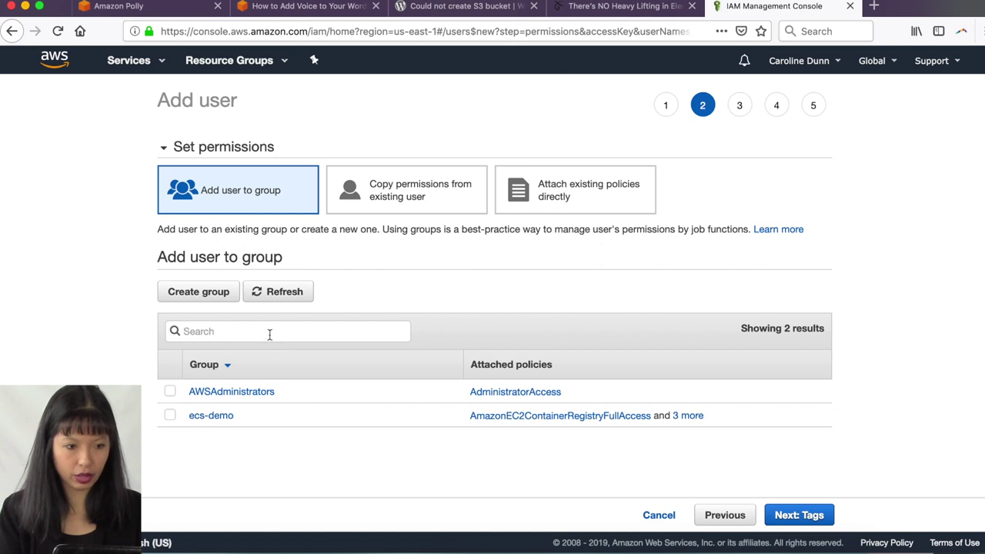
click(573, 188)
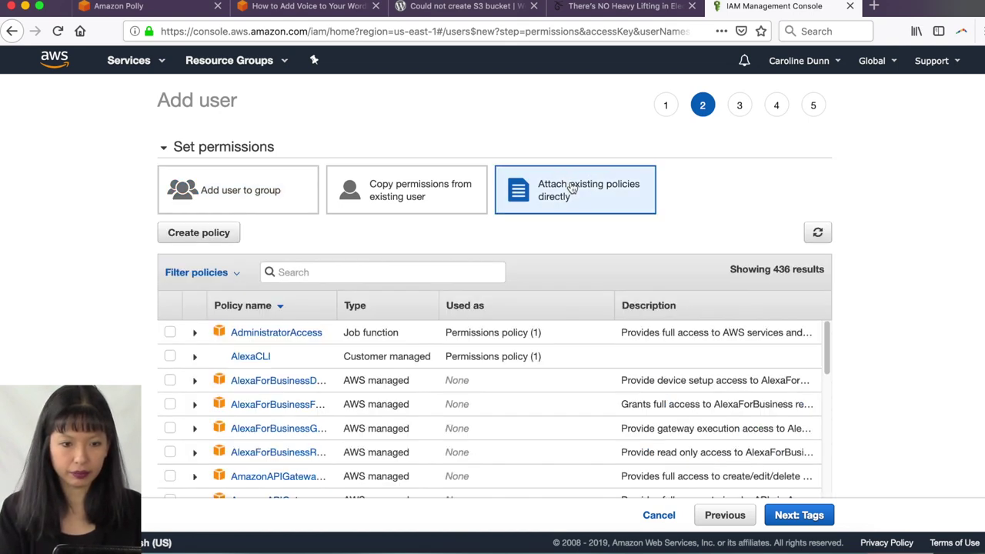
click(358, 272)
text(word)
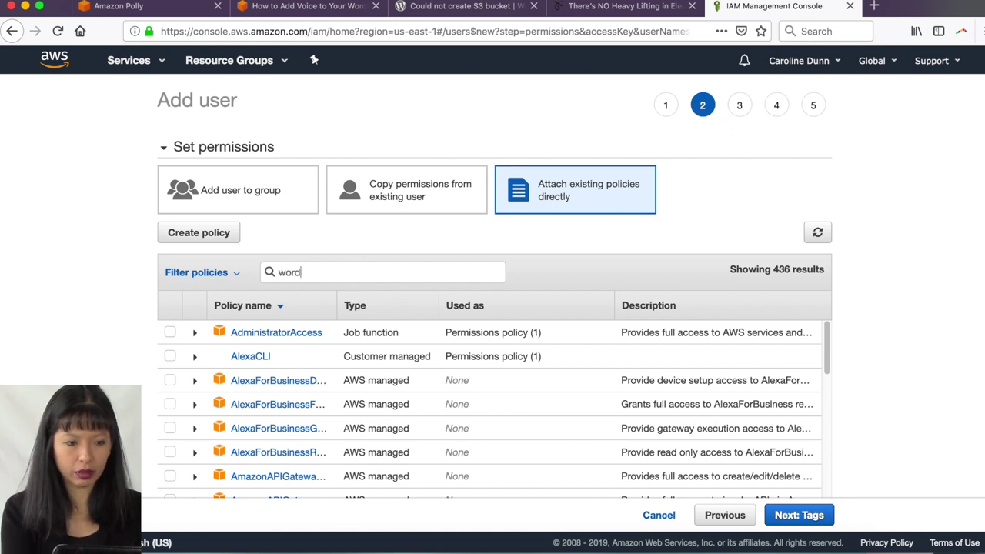
text(presspoll)
click(168, 333)
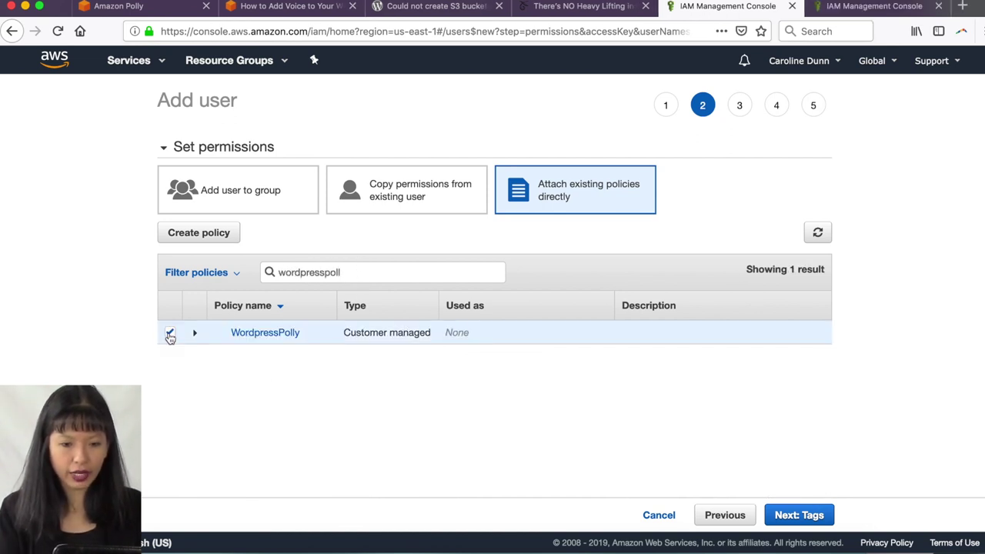
Step: Skip tags, review, and create the wordpressPoll user, then return to the tutorial
click(801, 515)
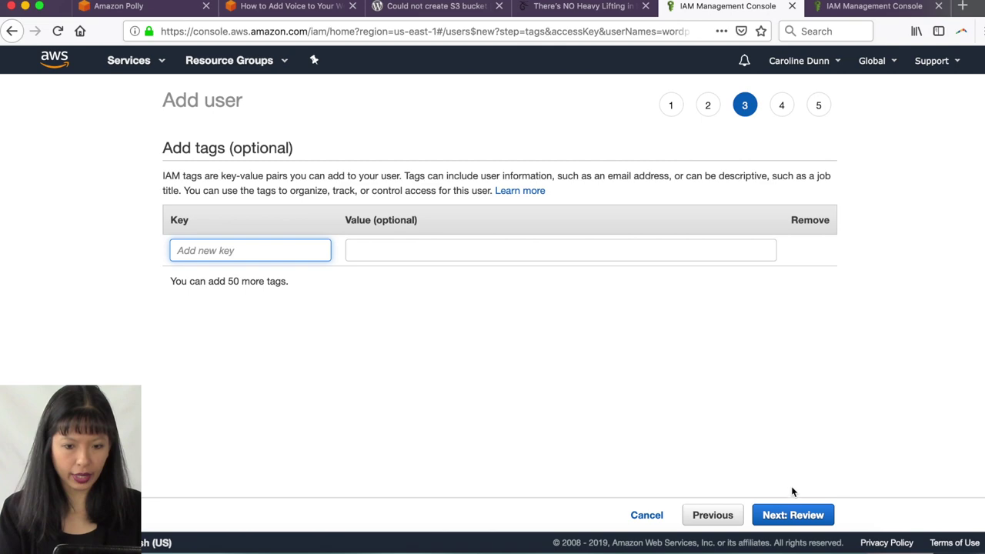
click(789, 520)
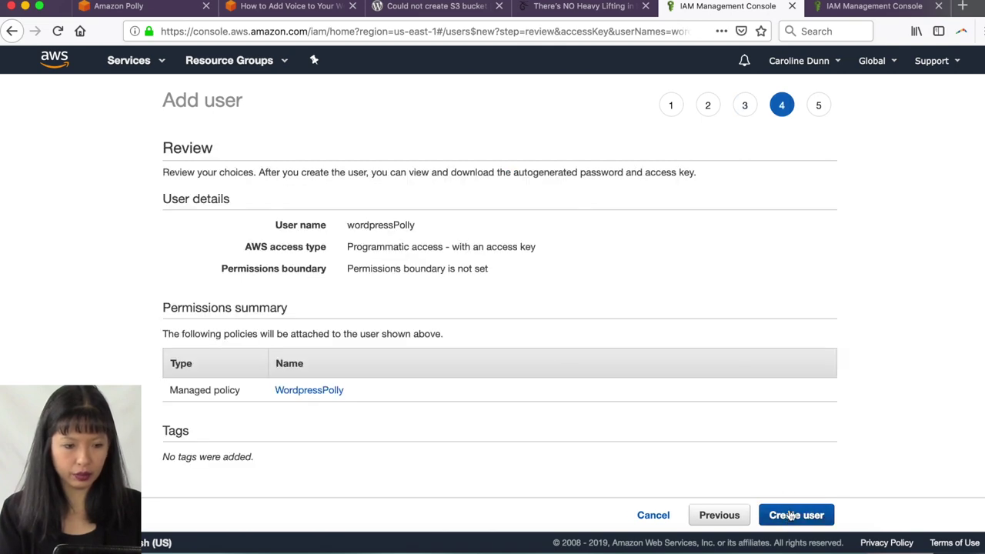
click(802, 519)
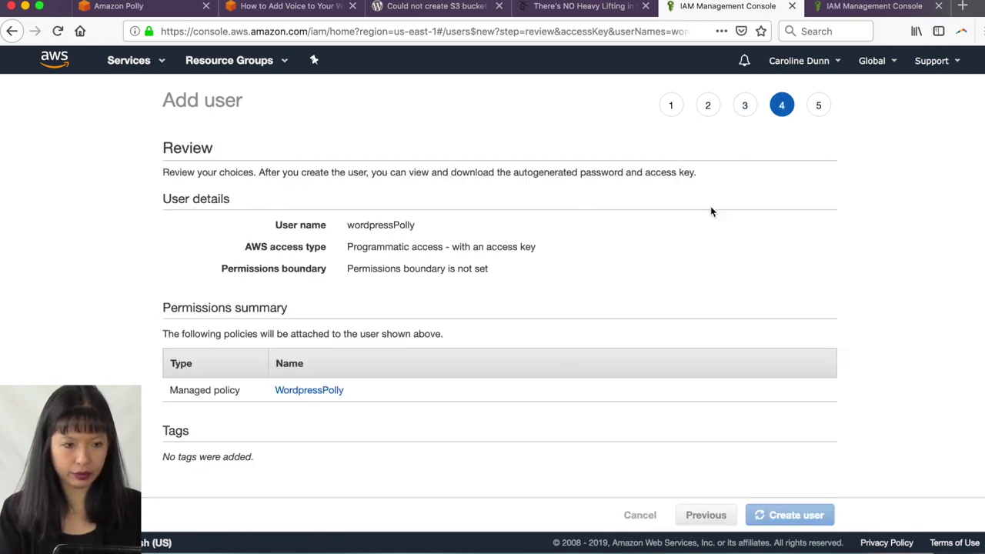
click(284, 5)
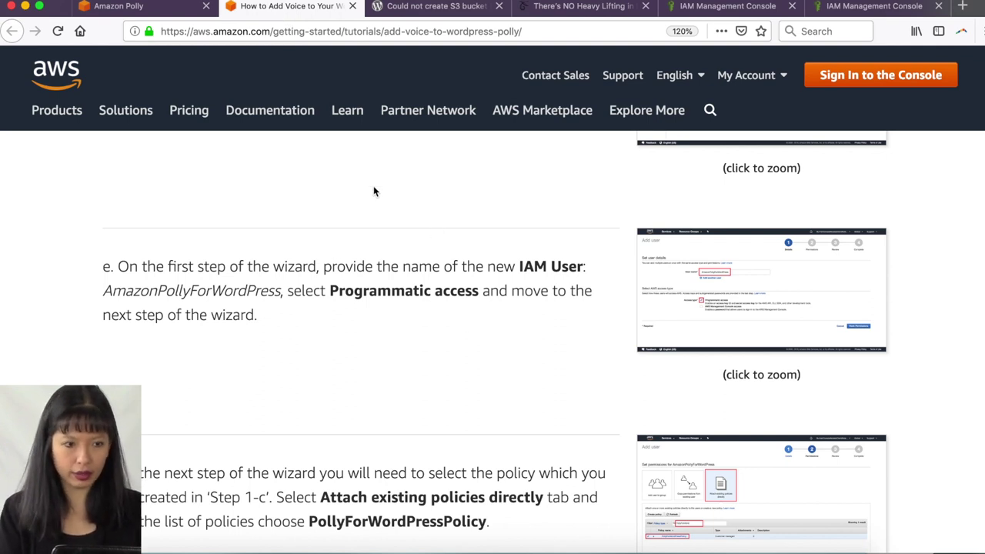
Step: Close the extra policy tab, then copy the access key ID and the revealed secret access key
scroll(404, 411, down, 4)
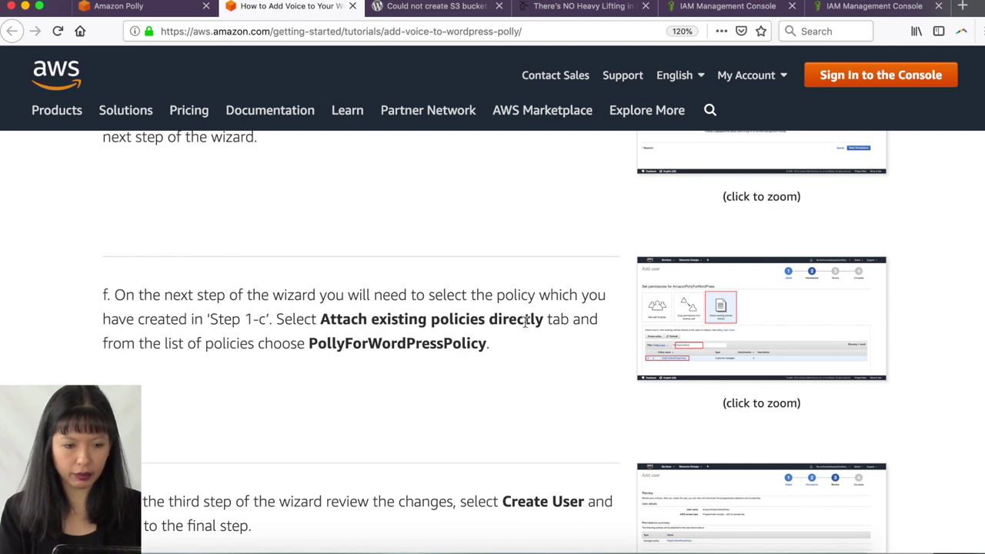
scroll(497, 381, down, 4)
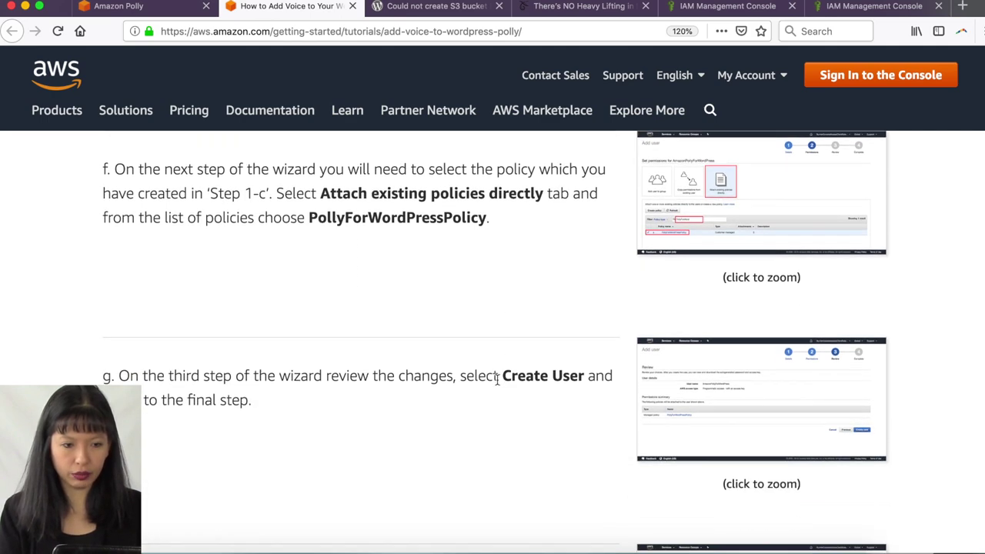
scroll(497, 383, down, 4)
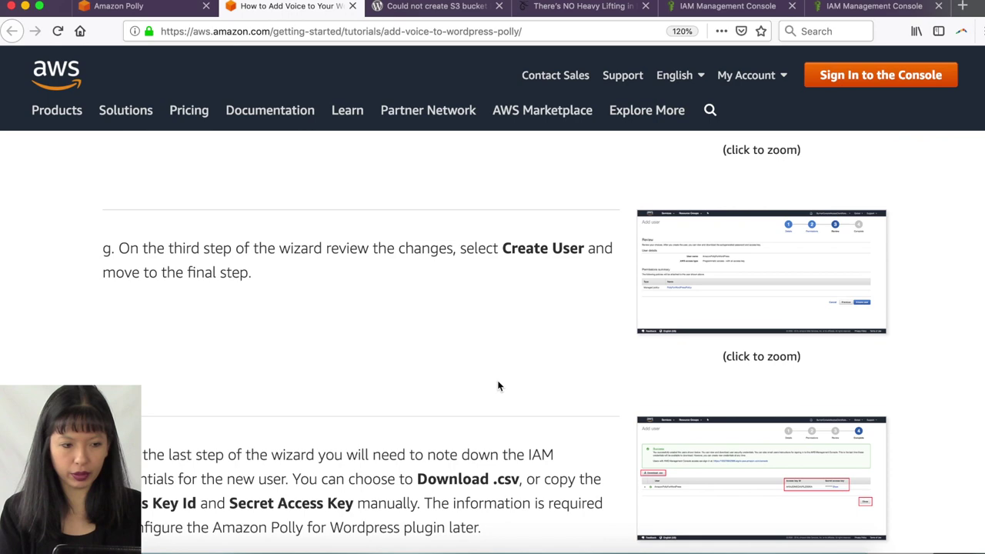
scroll(497, 381, down, 2)
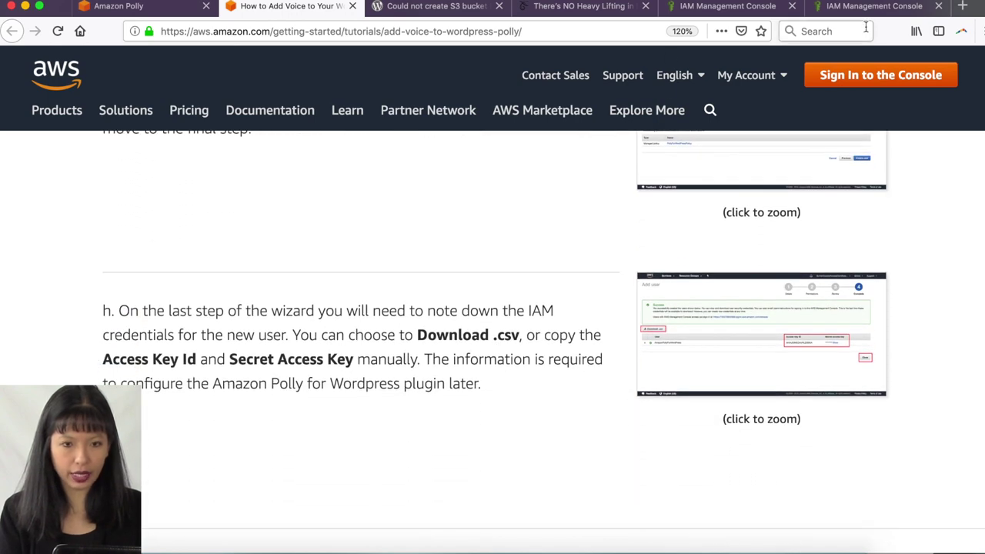
click(888, 13)
click(938, 5)
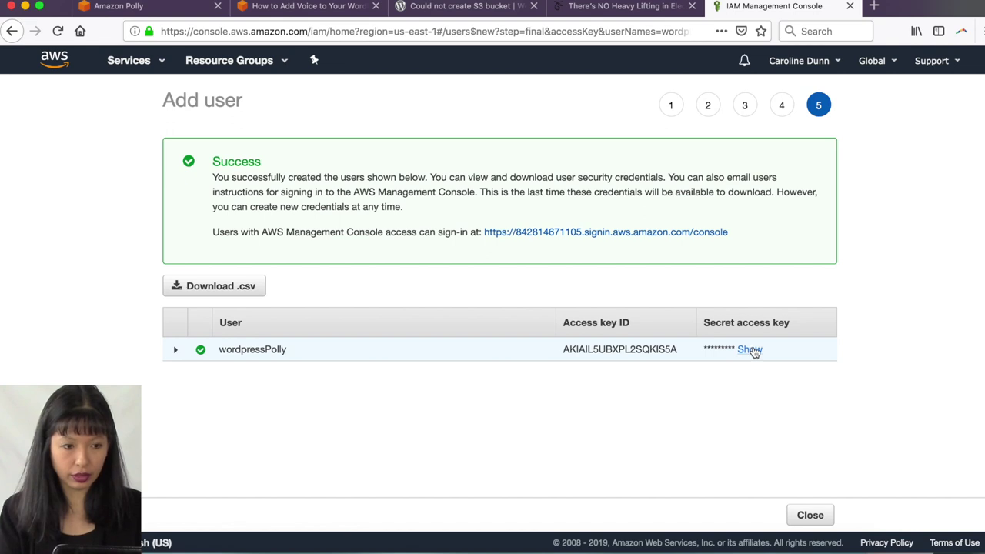
double_click(636, 350)
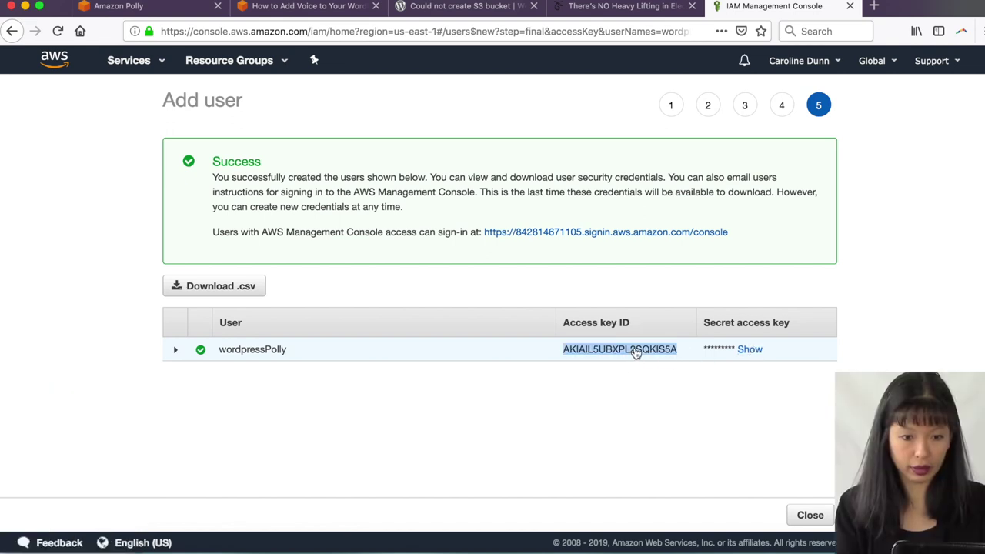
click(750, 349)
double_click(750, 353)
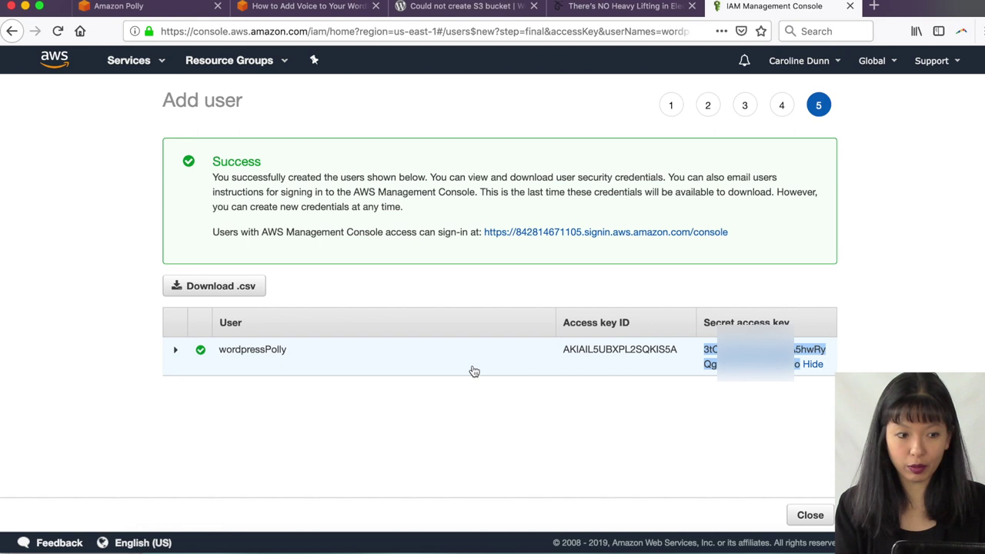
Step: Download the new user's credentials .csv file
click(208, 287)
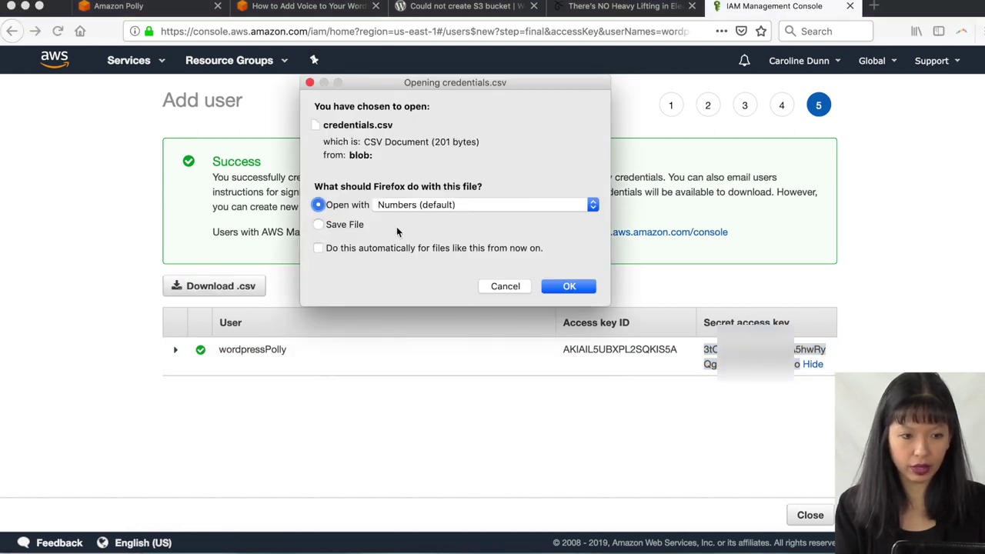
click(350, 223)
click(318, 205)
click(568, 286)
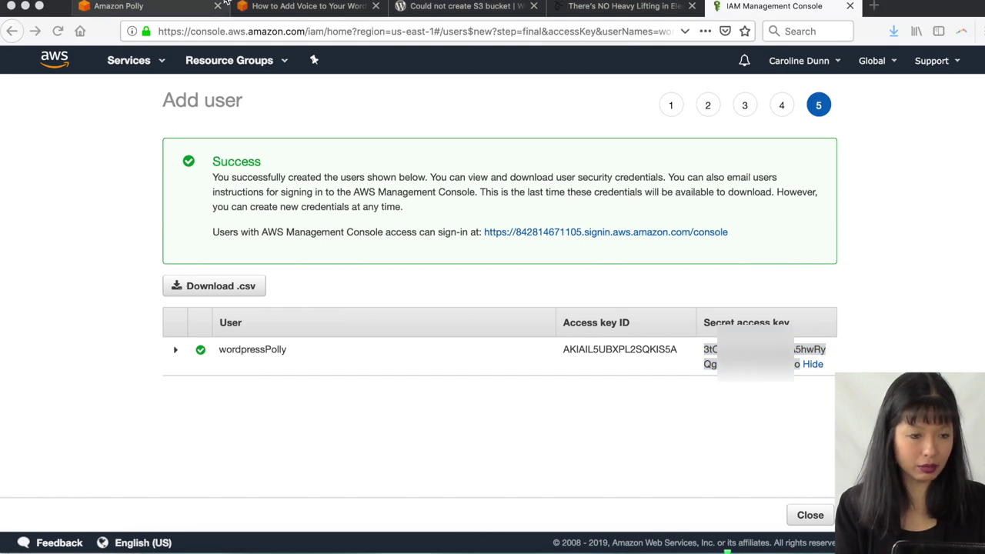
Step: Go to the WordPress admin's Plugins > Add New page
click(286, 8)
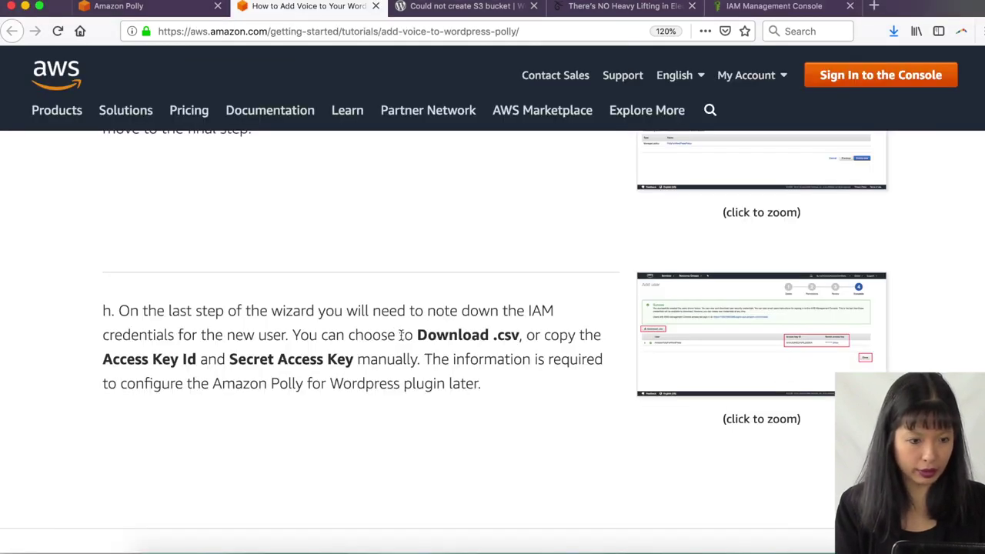
scroll(416, 372, down, 5)
scroll(415, 372, down, 1)
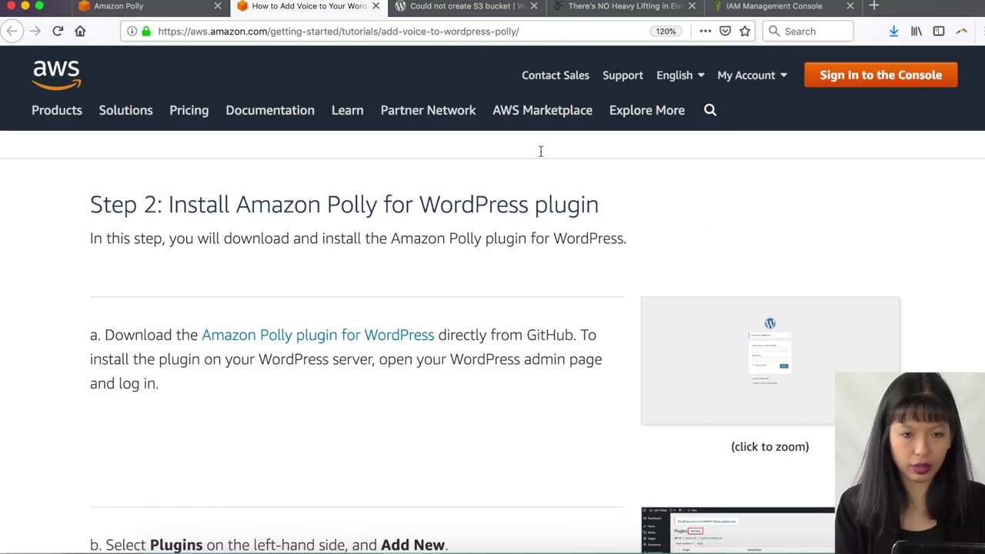
click(622, 8)
click(874, 6)
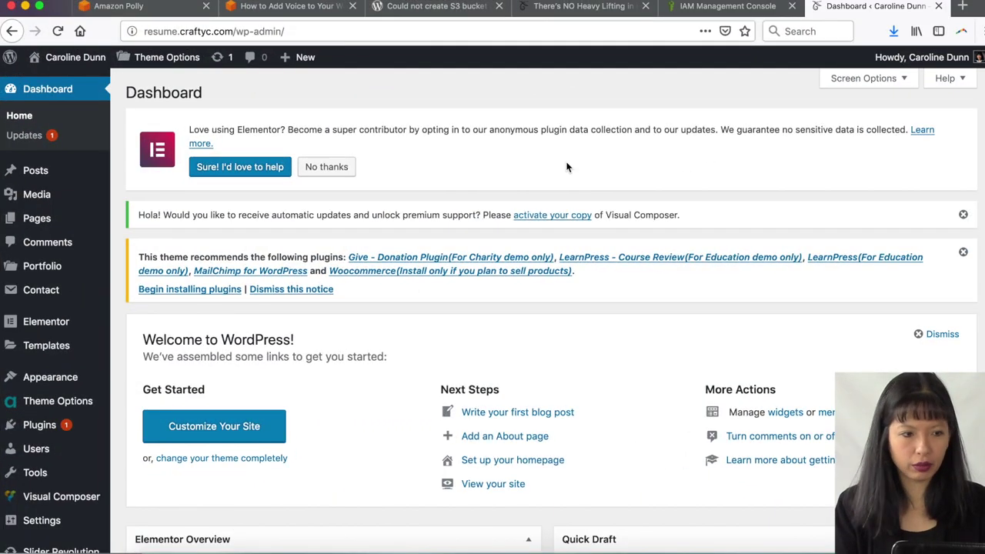
scroll(38, 430, down, 5)
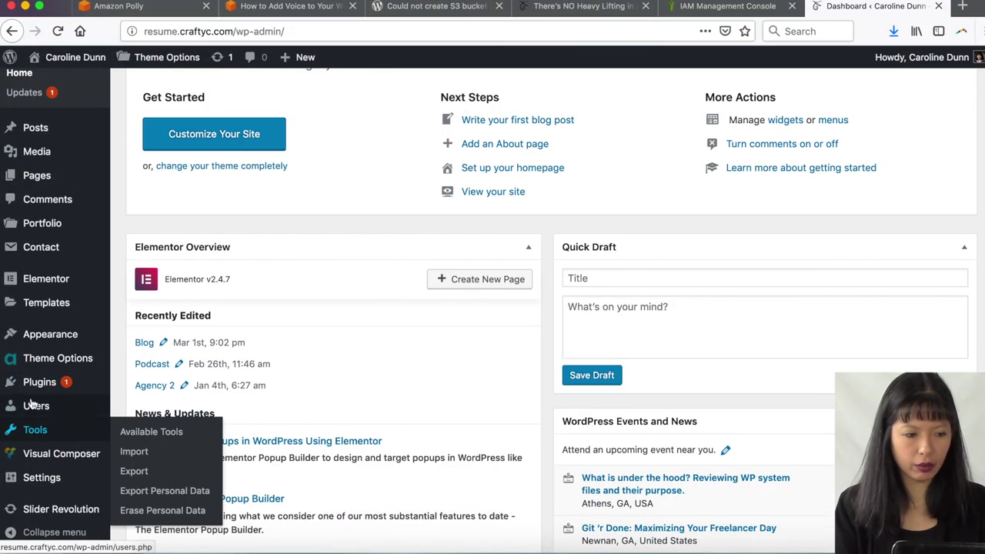
mouse_move(31, 383)
click(127, 404)
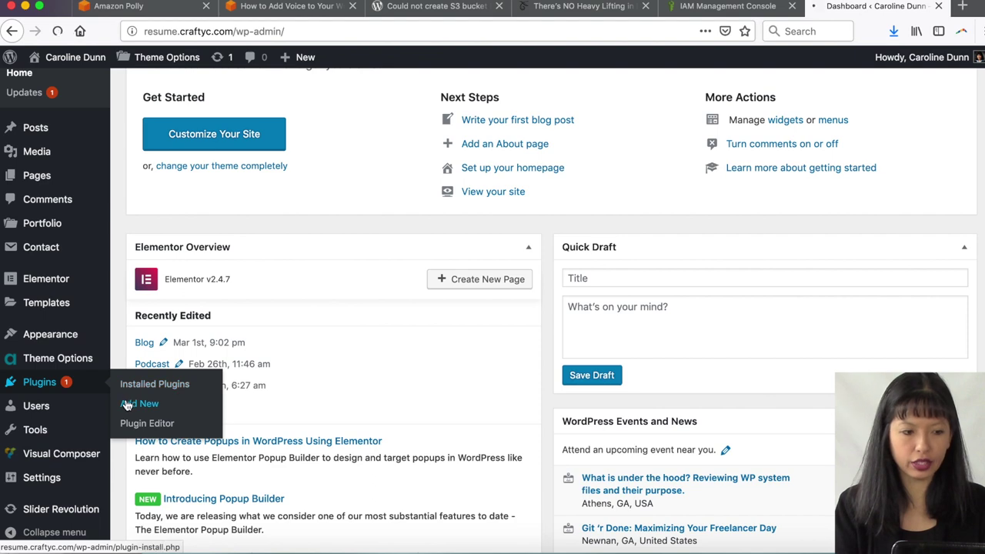
key(super+2)
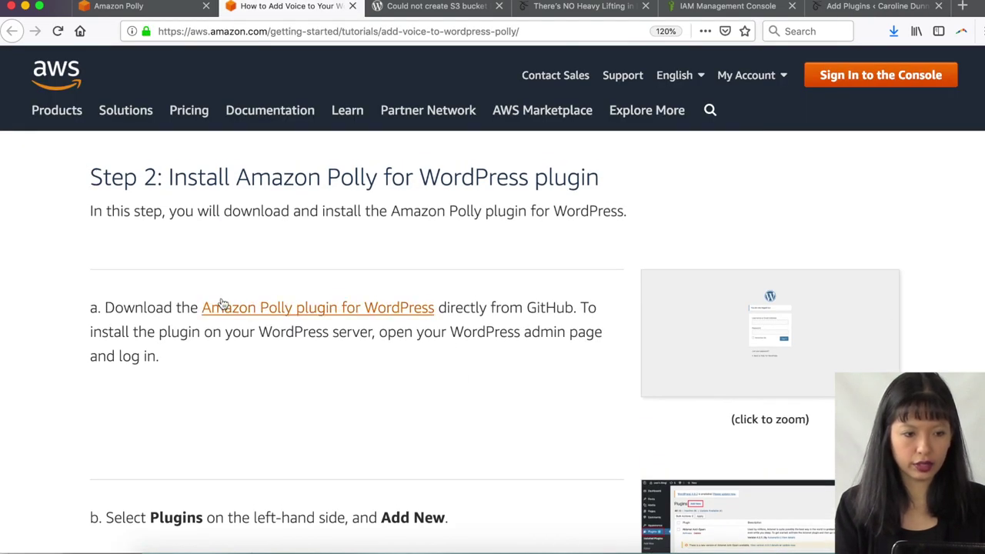
click(849, 6)
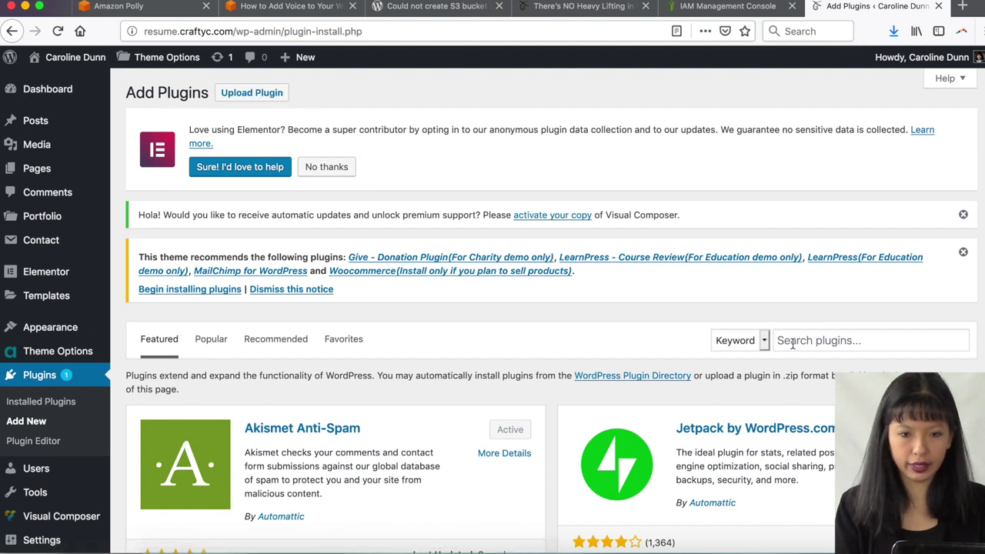
Step: Search 'amazon polly', then install and activate the Amazon AI Plugin for WordPress
click(793, 343)
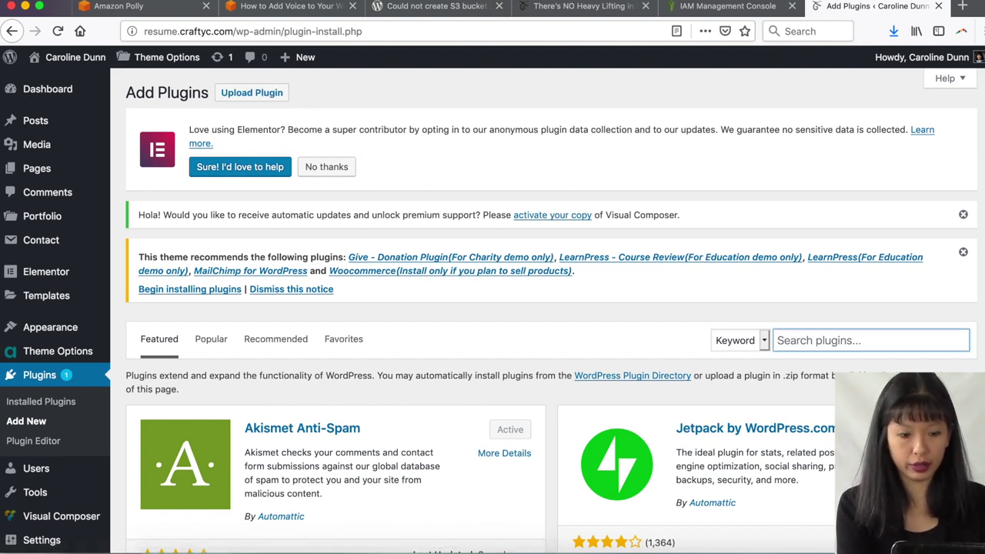
text(amazon polly)
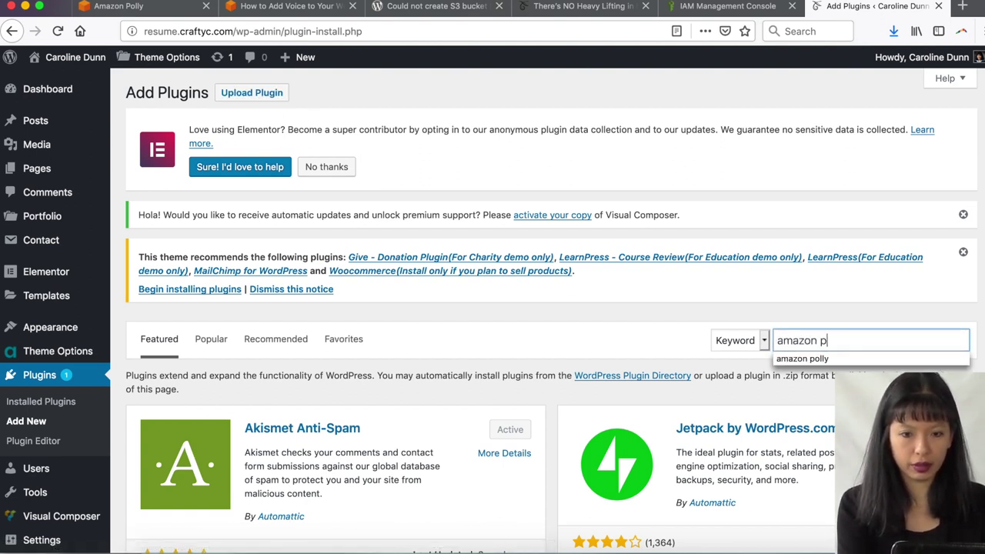
scroll(872, 257, down, 2)
scroll(871, 257, down, 1)
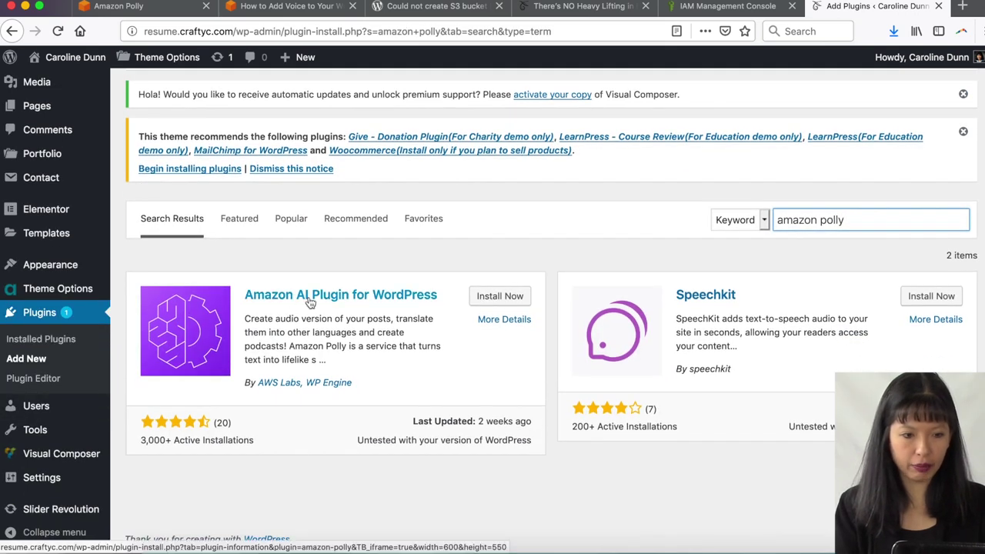
click(508, 295)
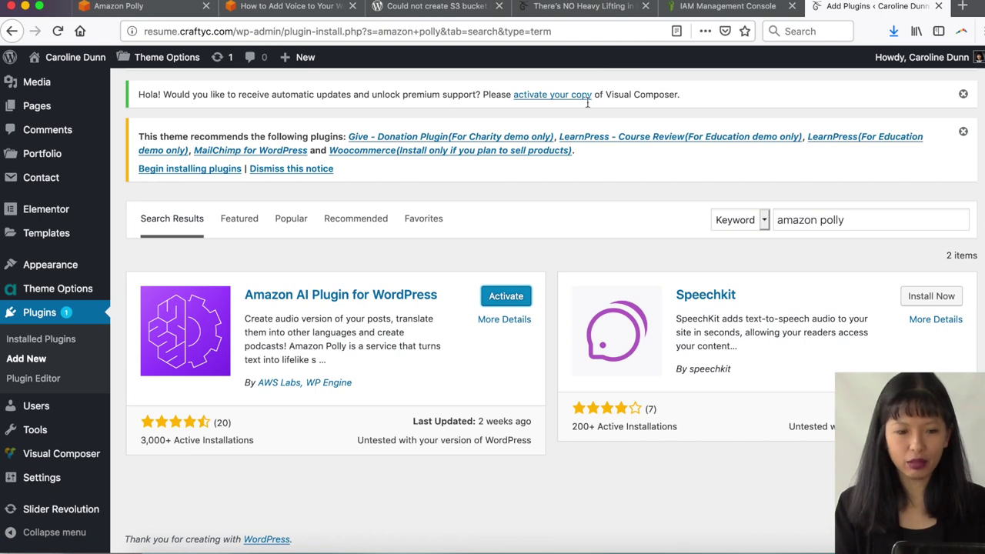
click(493, 298)
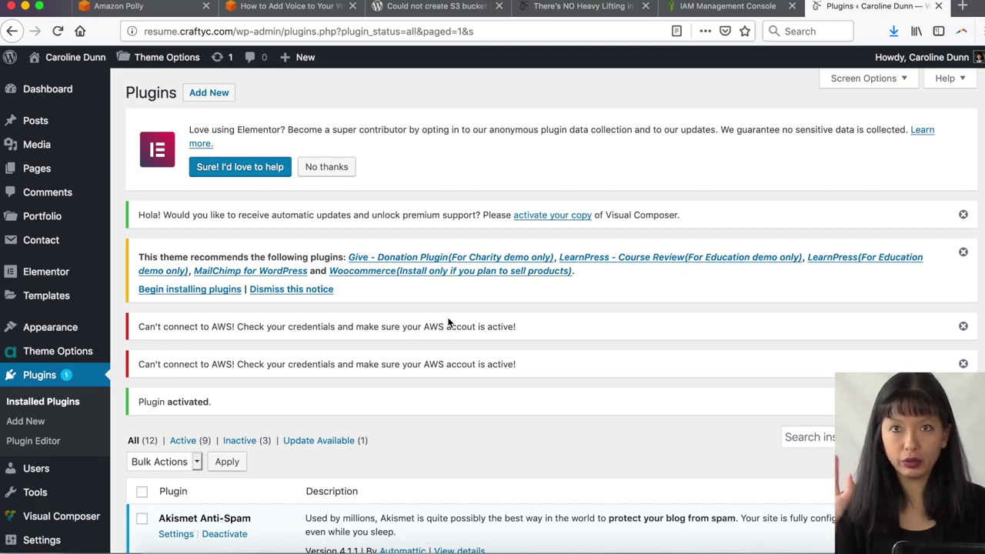
Step: Save the AWS access and secret keys in the Amazon AI plugin's general settings
scroll(246, 362, down, 5)
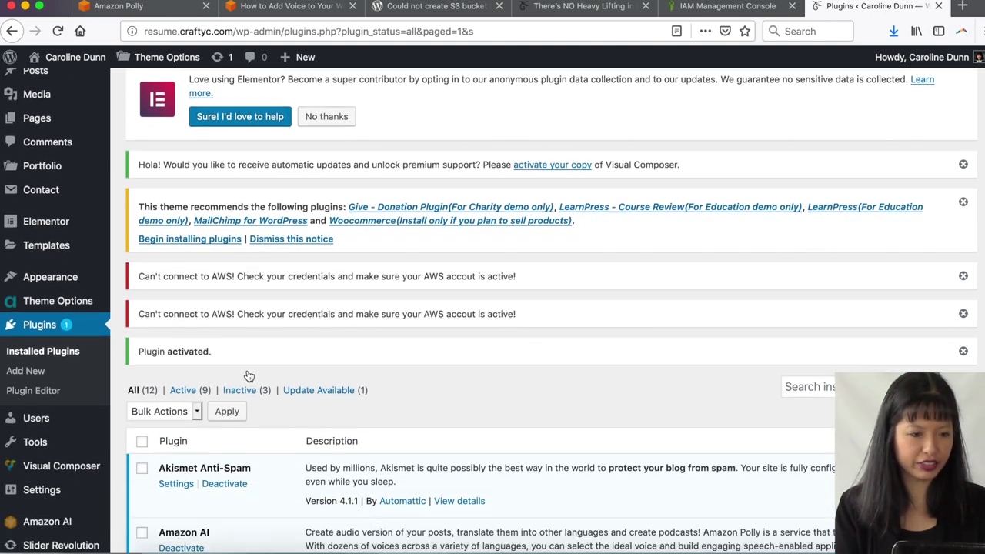
scroll(73, 423, down, 6)
mouse_move(38, 491)
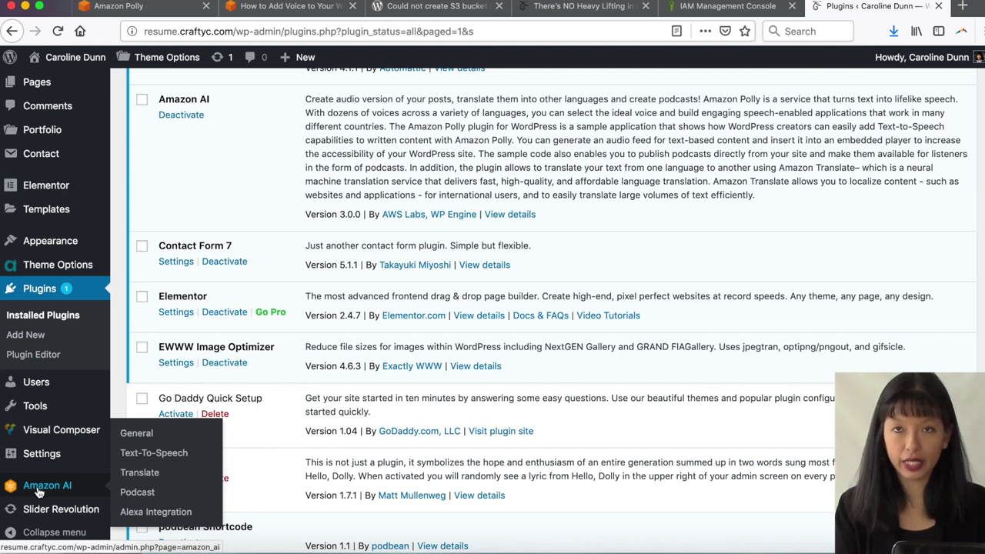
click(138, 436)
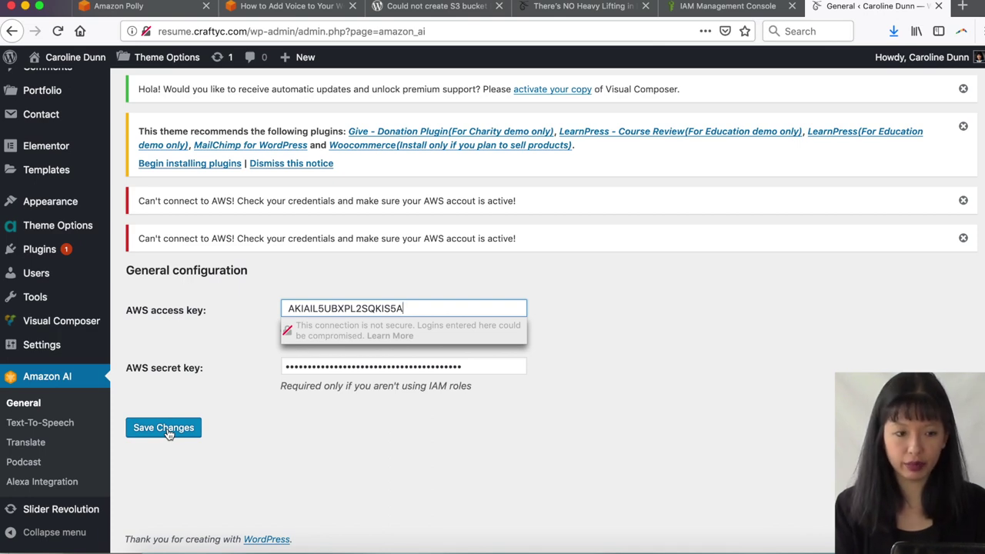
click(166, 430)
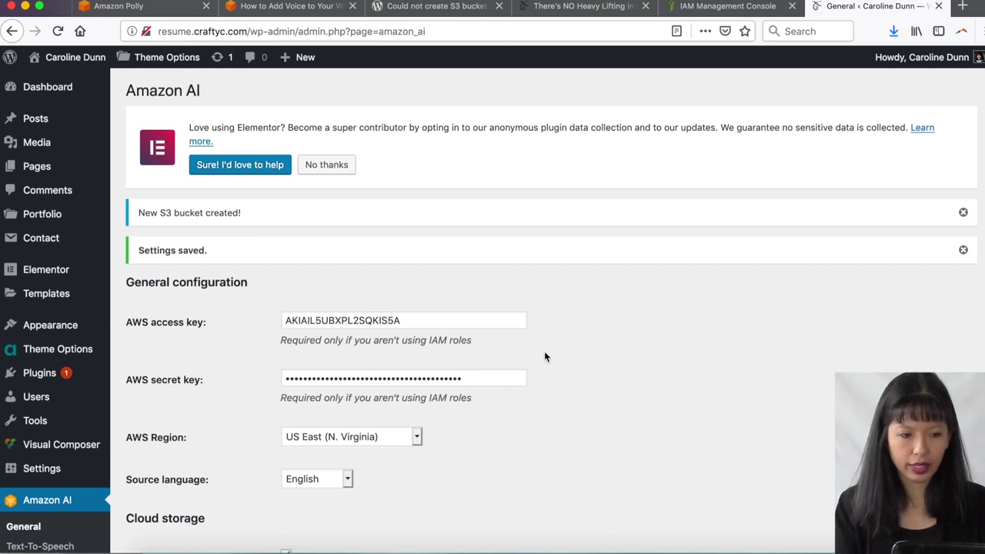
Step: Uncheck 'Store audio in Amazon S3', keep 'Powered by AWS' on, save, and decline the browser login prompt
scroll(544, 350, down, 3)
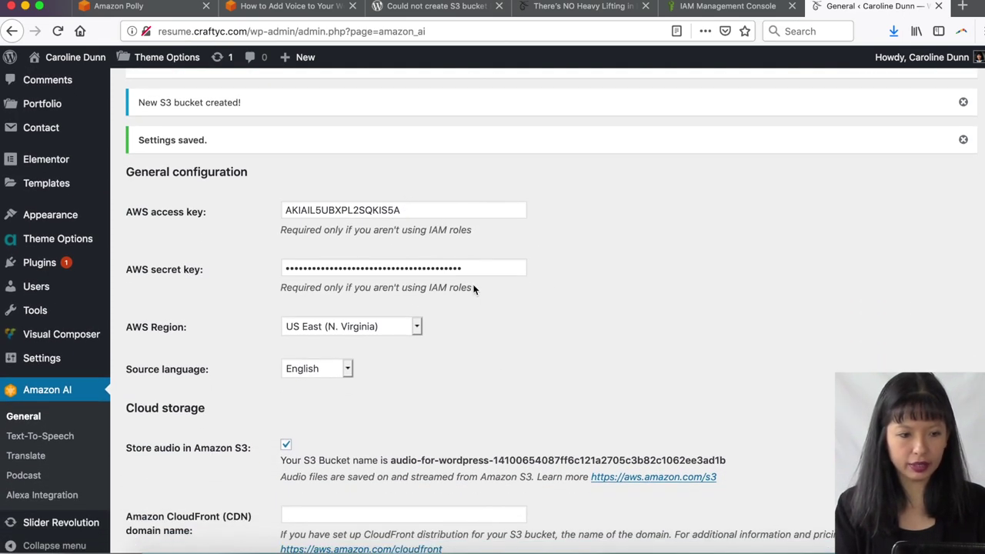
scroll(501, 374, down, 1)
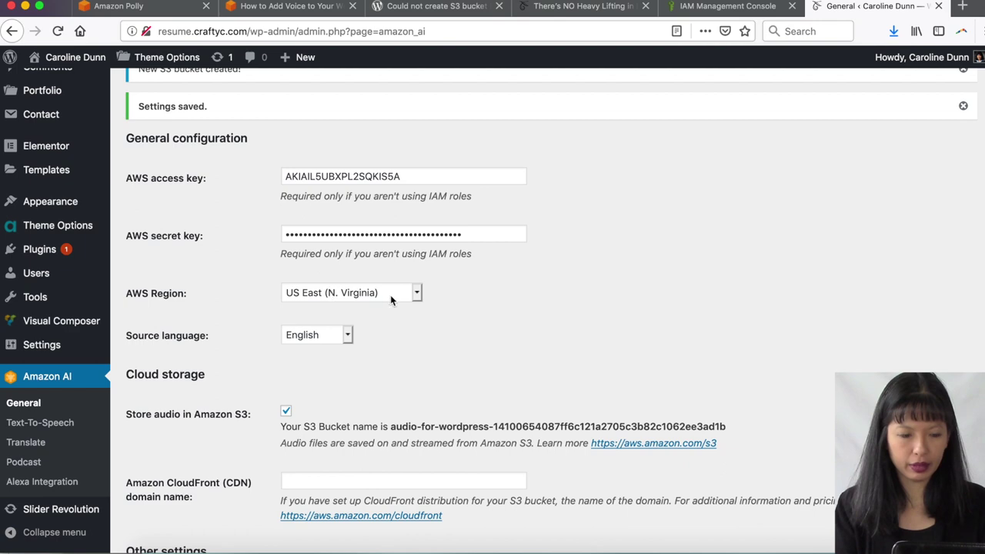
scroll(536, 343, down, 6)
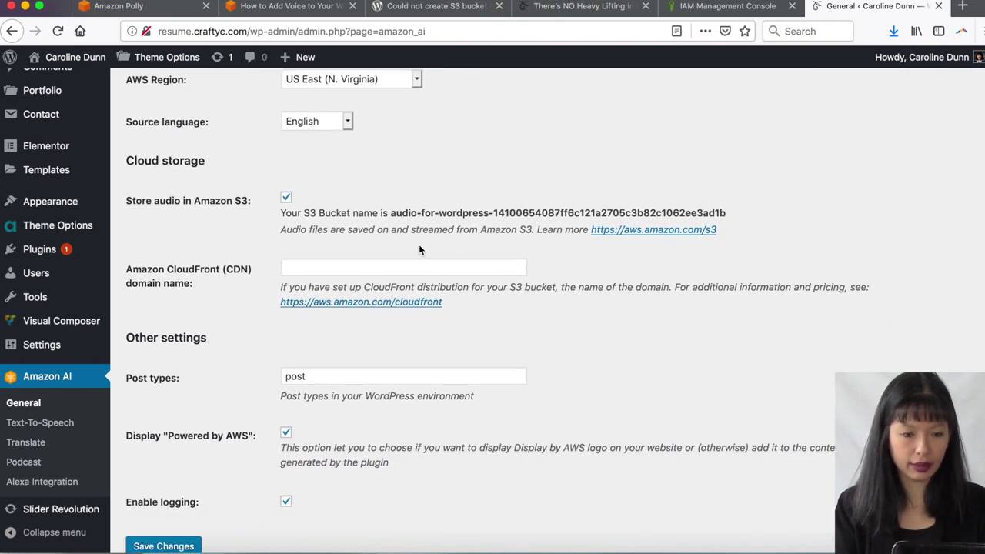
click(285, 199)
scroll(274, 367, down, 1)
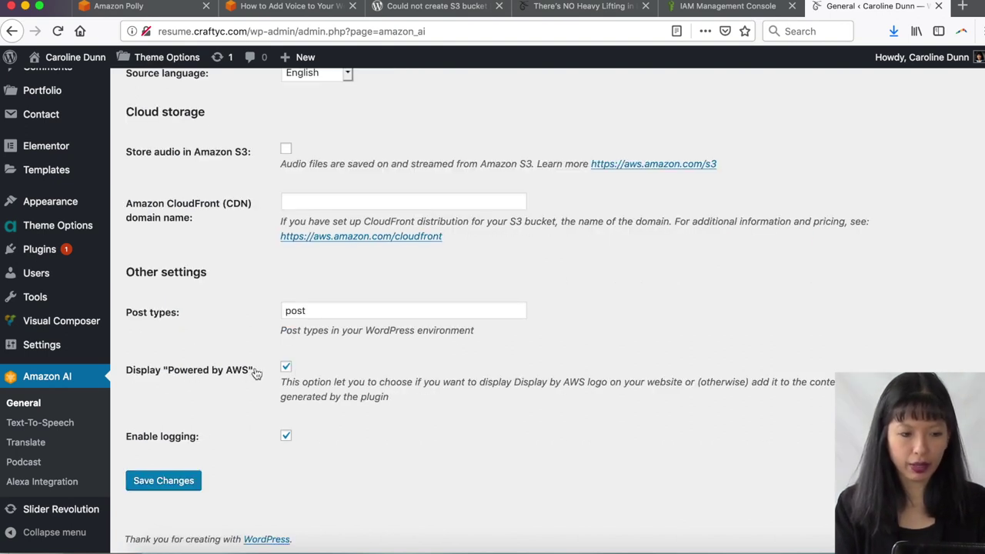
click(286, 368)
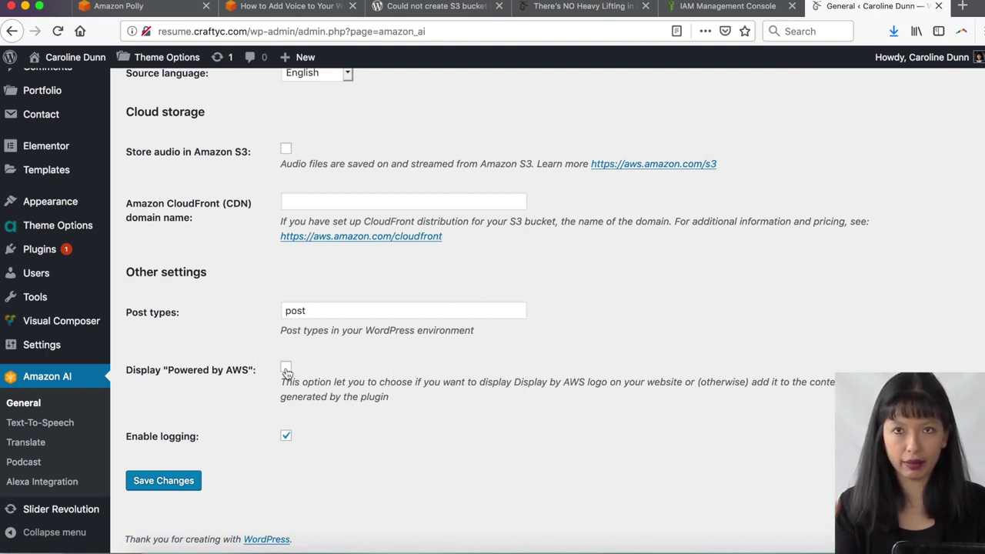
click(286, 368)
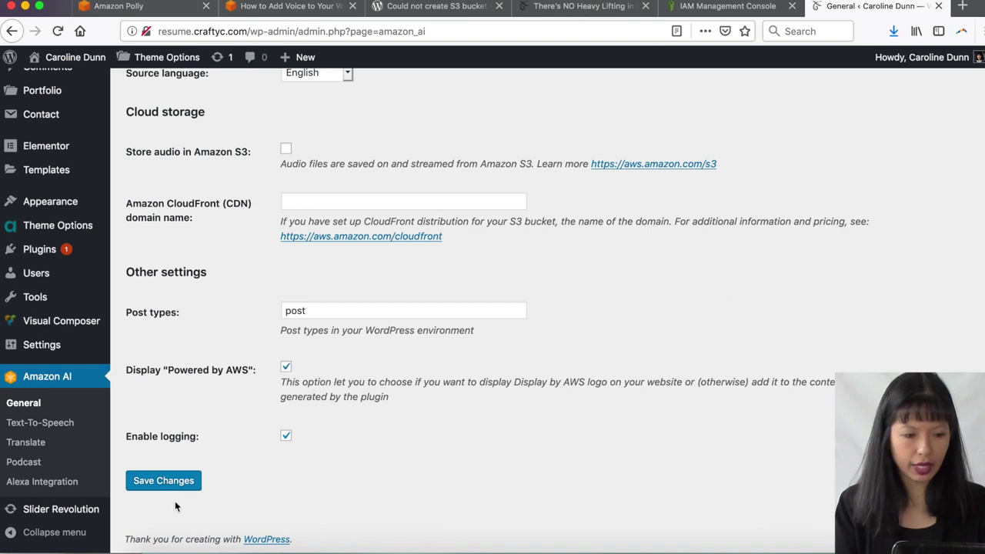
click(167, 480)
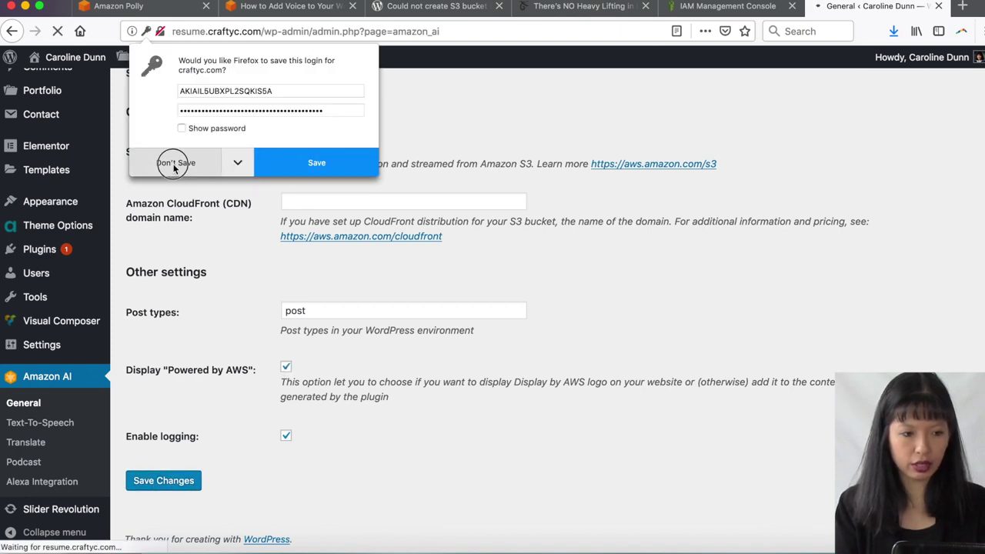
click(210, 162)
scroll(566, 364, down, 3)
scroll(567, 370, down, 3)
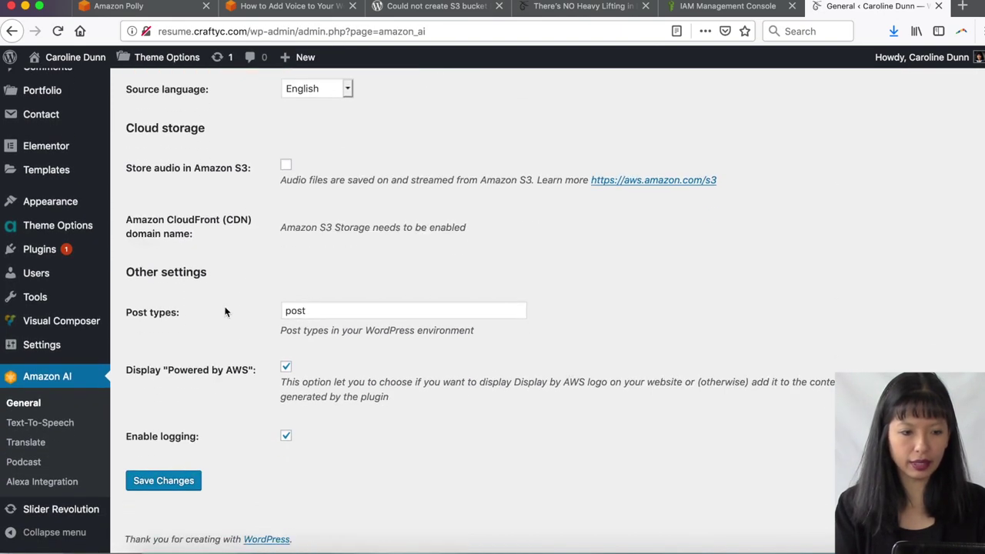
click(40, 425)
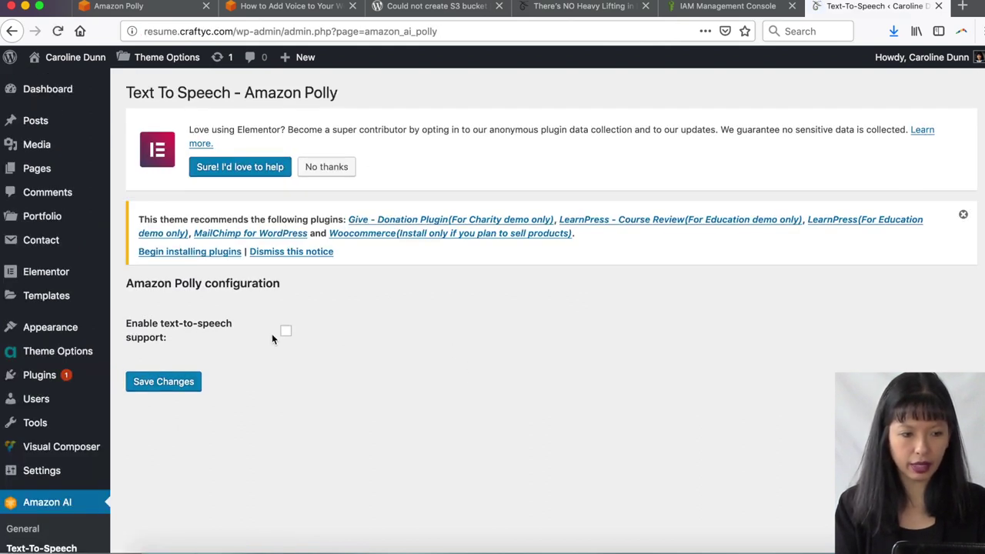
Step: Enable text-to-speech support, save it, and check the voice list, leaving Matthew selected
click(284, 336)
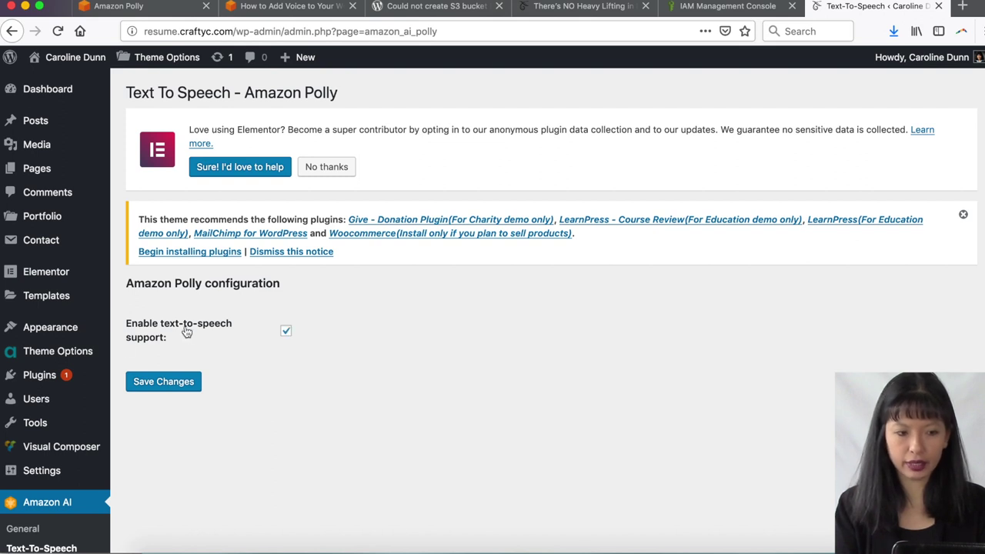
click(163, 382)
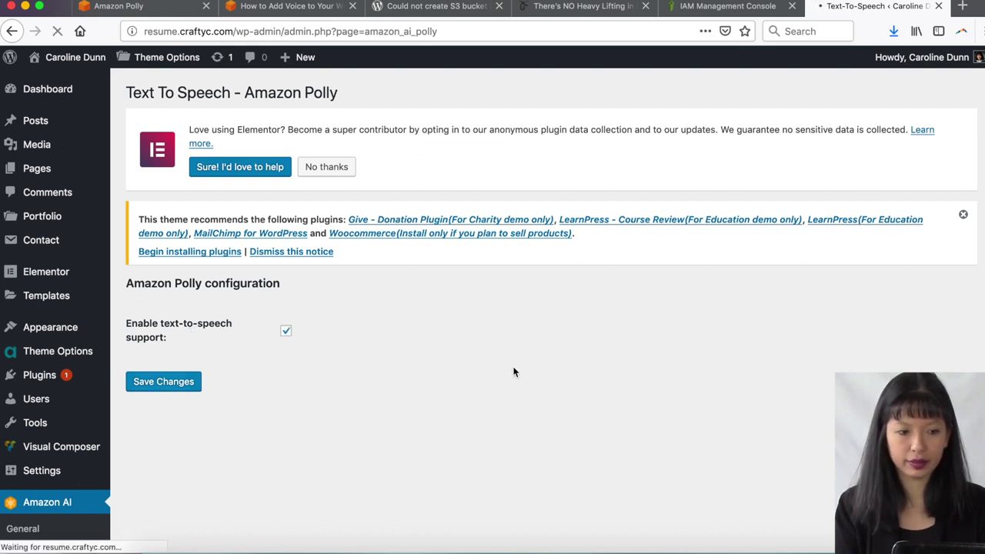
scroll(591, 400, down, 5)
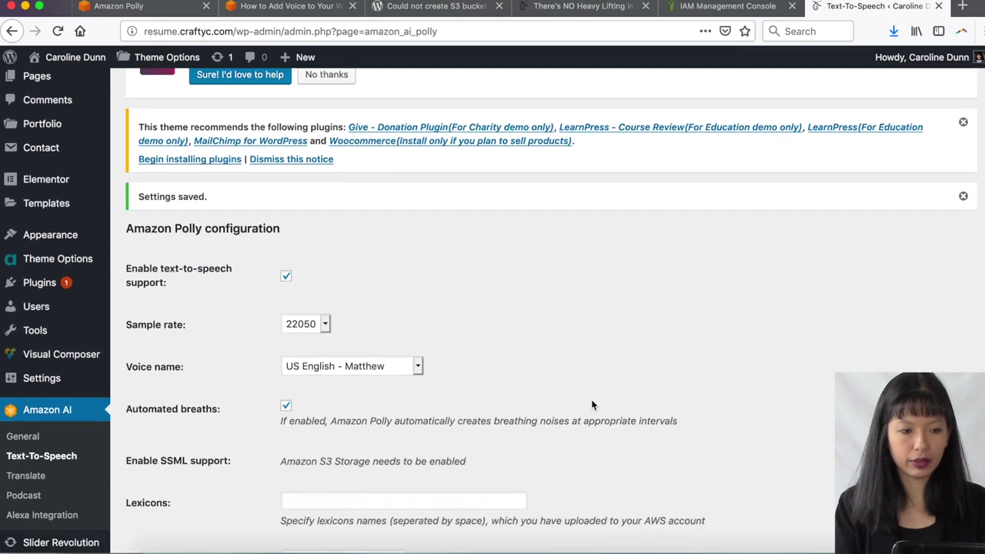
scroll(591, 405, down, 1)
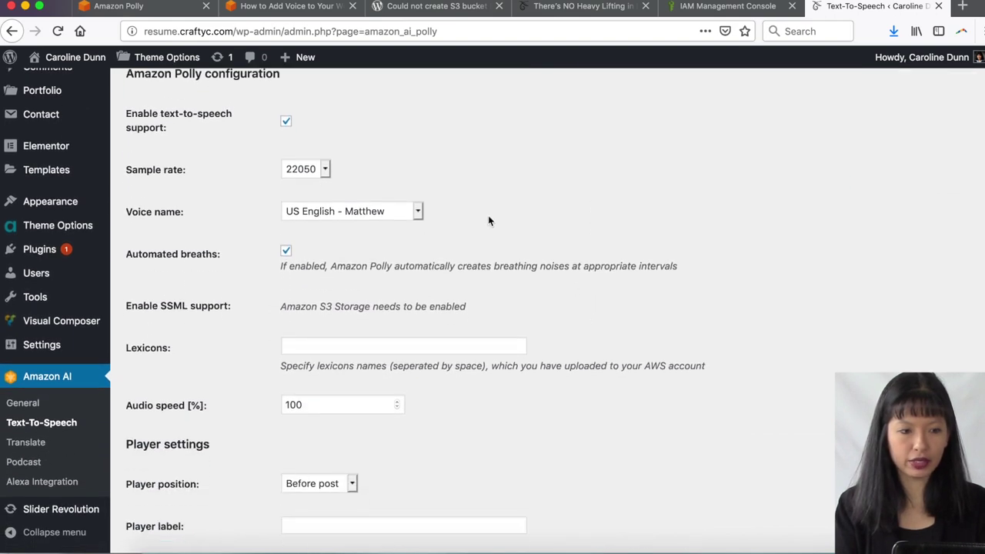
click(386, 209)
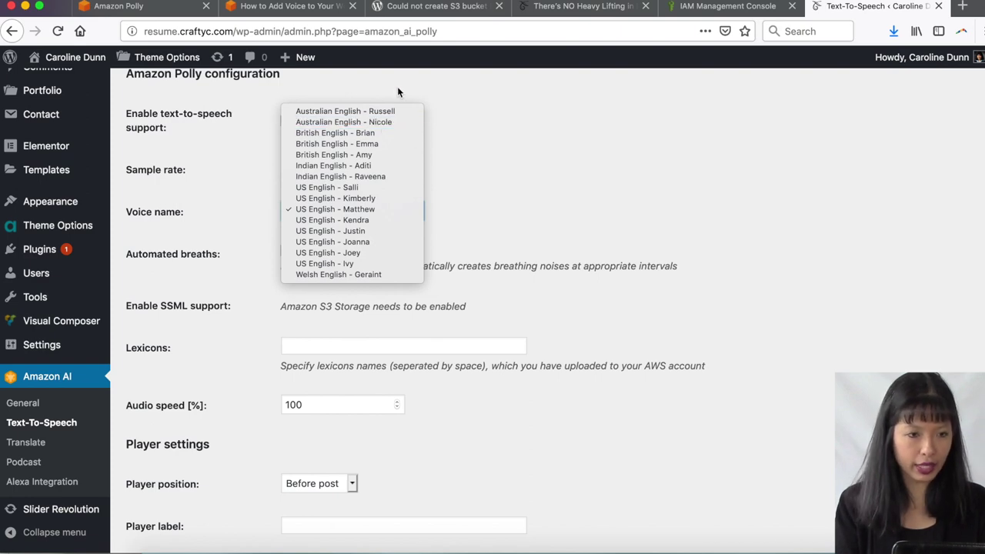
click(300, 10)
Step: In the Polly console, choose English, Australian, replace 'Salli' with 'Nicole' in the sample text, and play it
click(300, 9)
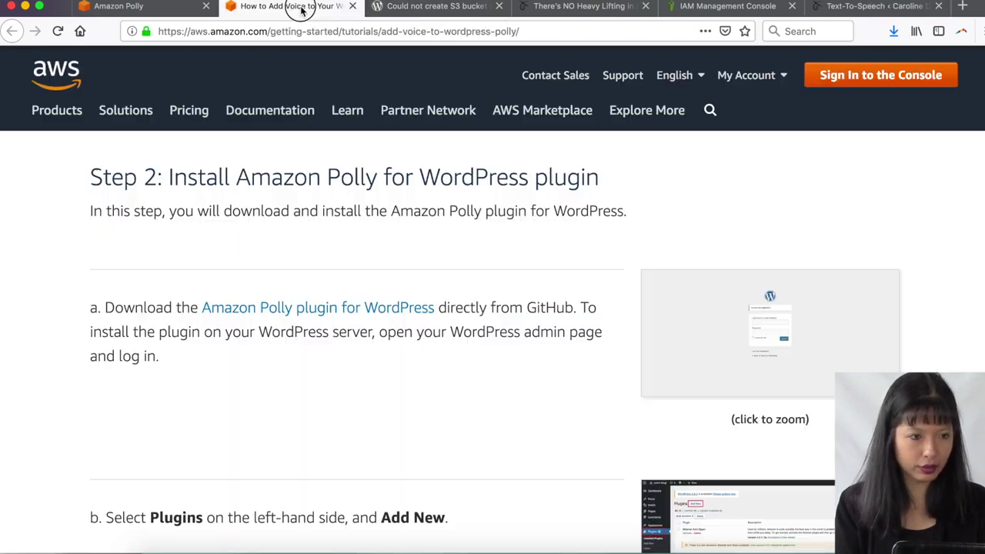
click(194, 11)
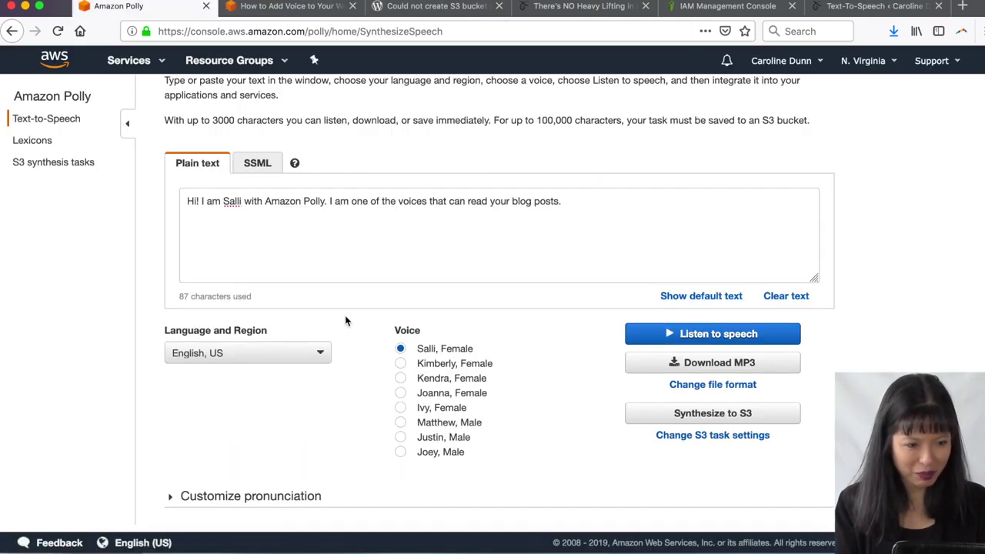
click(299, 354)
scroll(231, 416, up, 2)
click(171, 361)
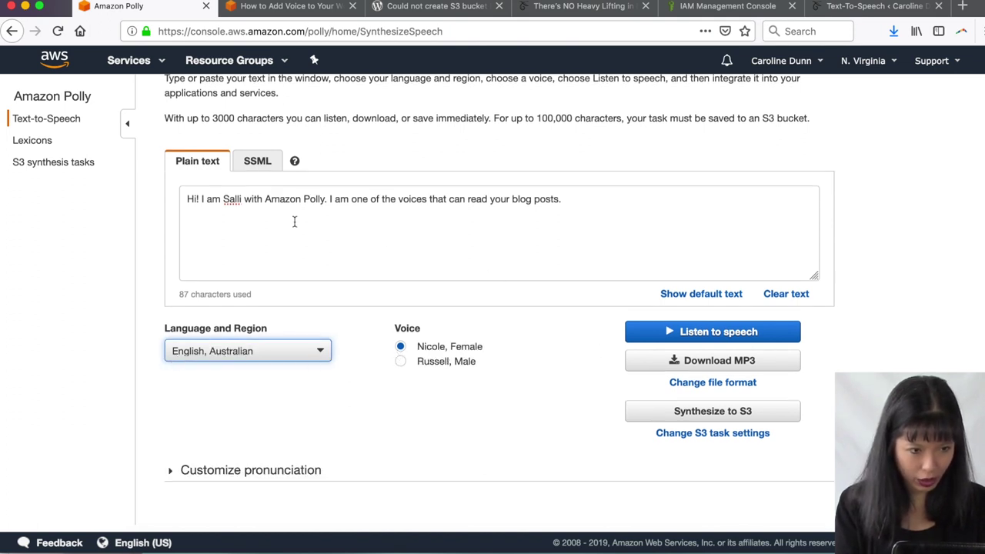
double_click(232, 200)
text(Nicole)
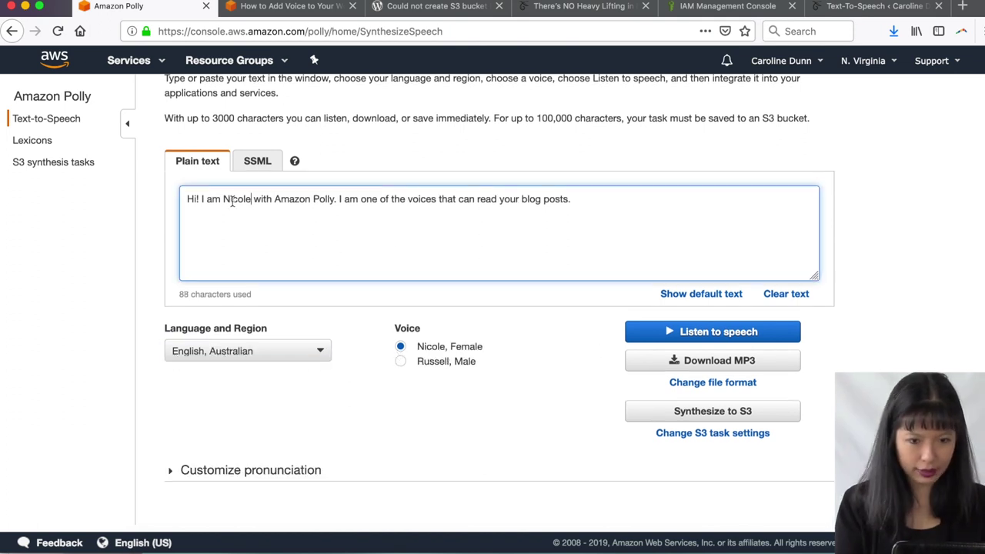
click(706, 335)
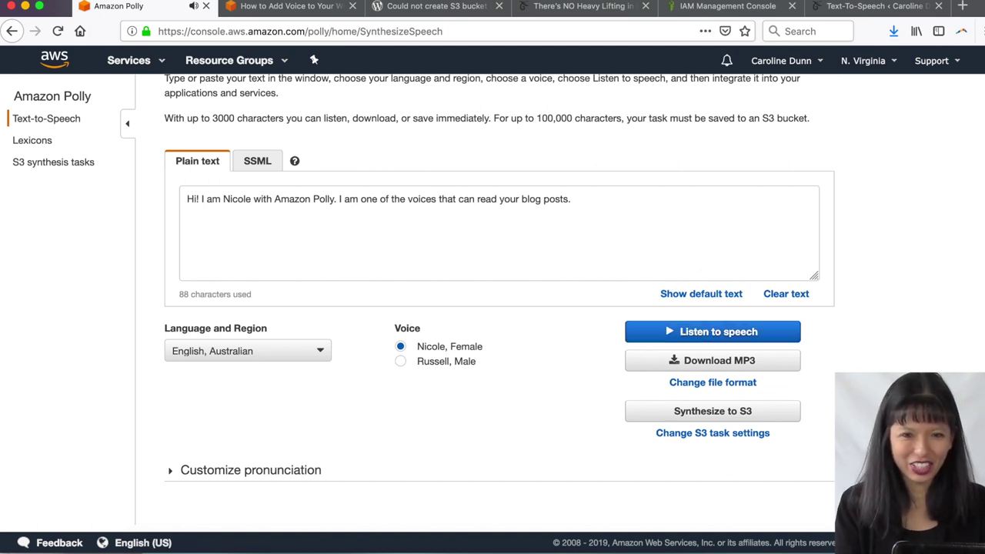
Step: Choose the US English - Salli voice, keep the player before the post, and save the text-to-speech settings
click(838, 9)
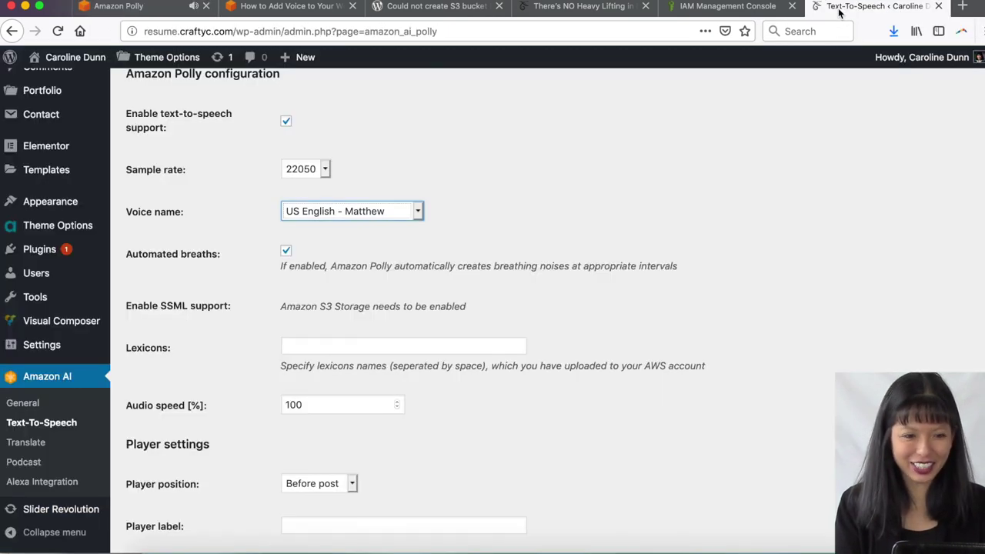
click(346, 211)
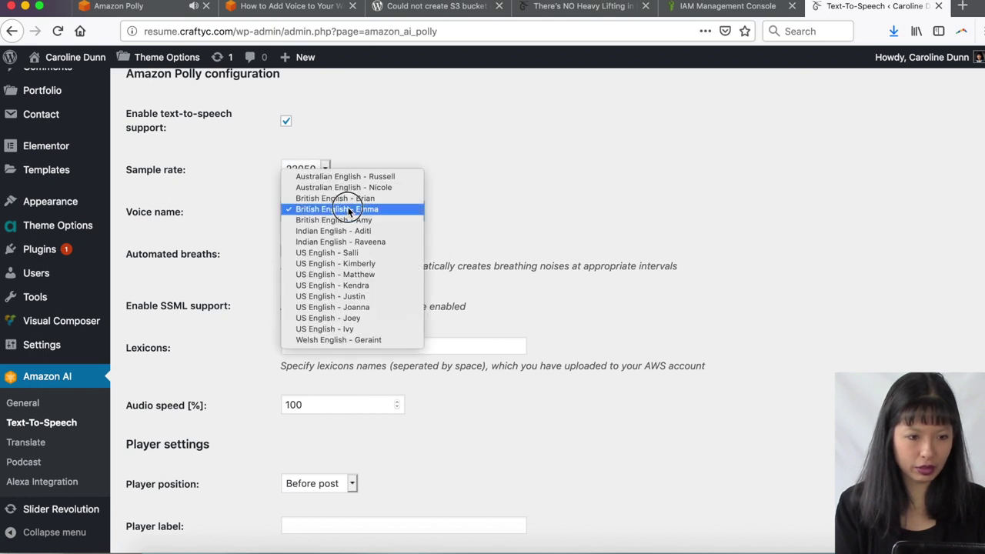
click(375, 256)
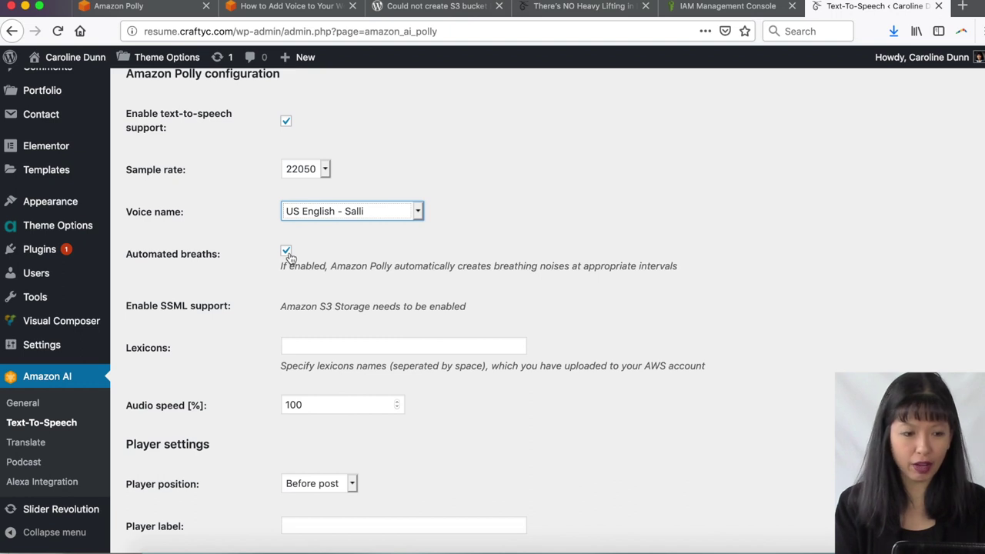
scroll(300, 254, down, 3)
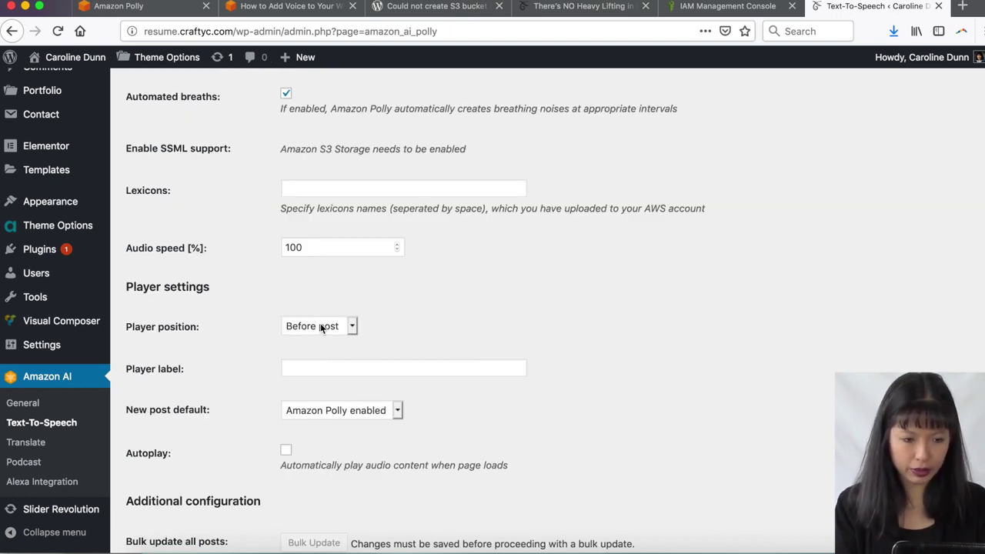
click(320, 327)
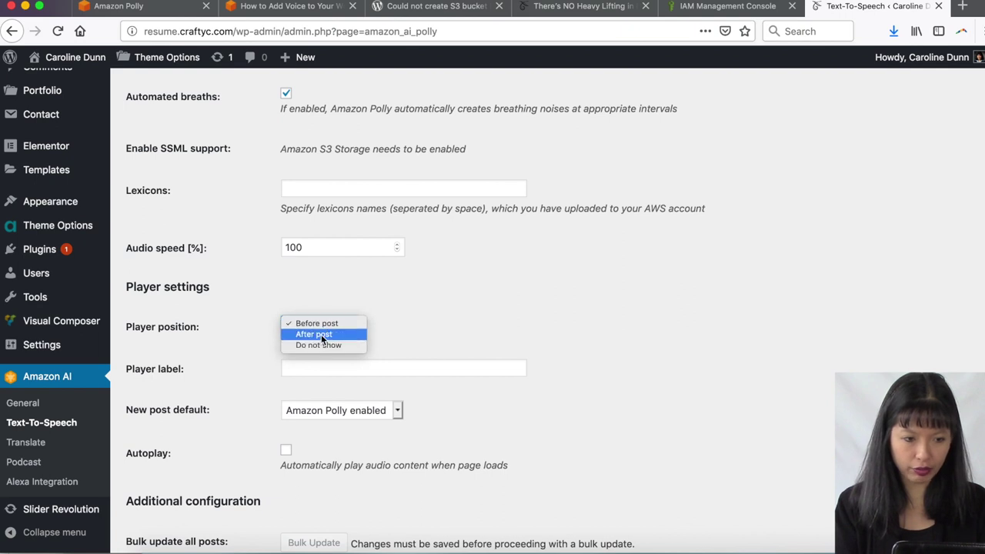
click(425, 329)
scroll(424, 327, down, 3)
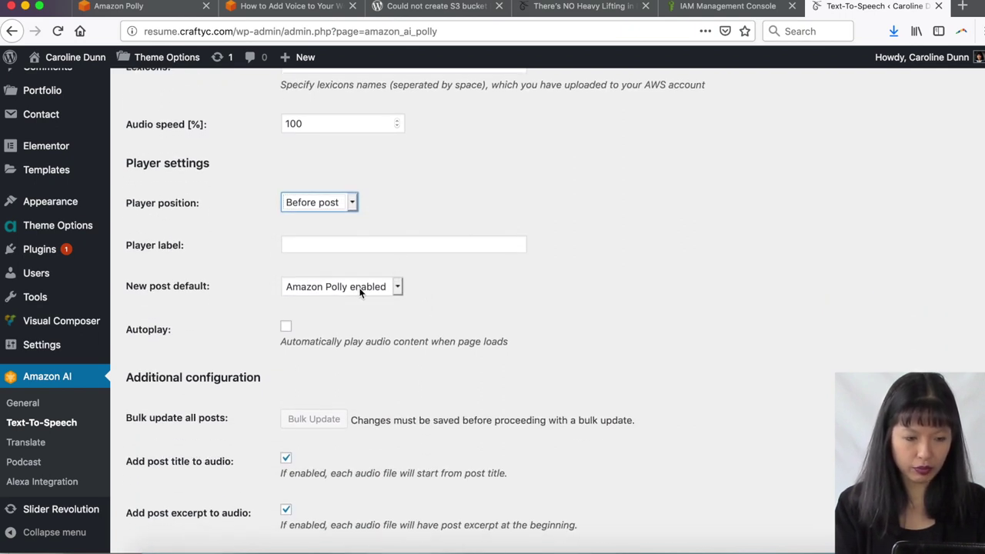
scroll(519, 305, down, 2)
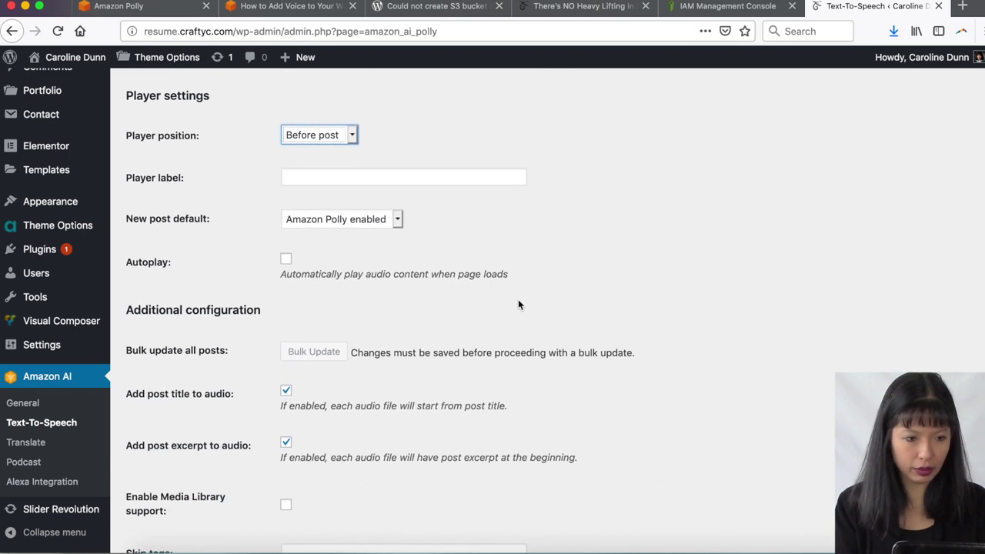
scroll(518, 305, down, 1)
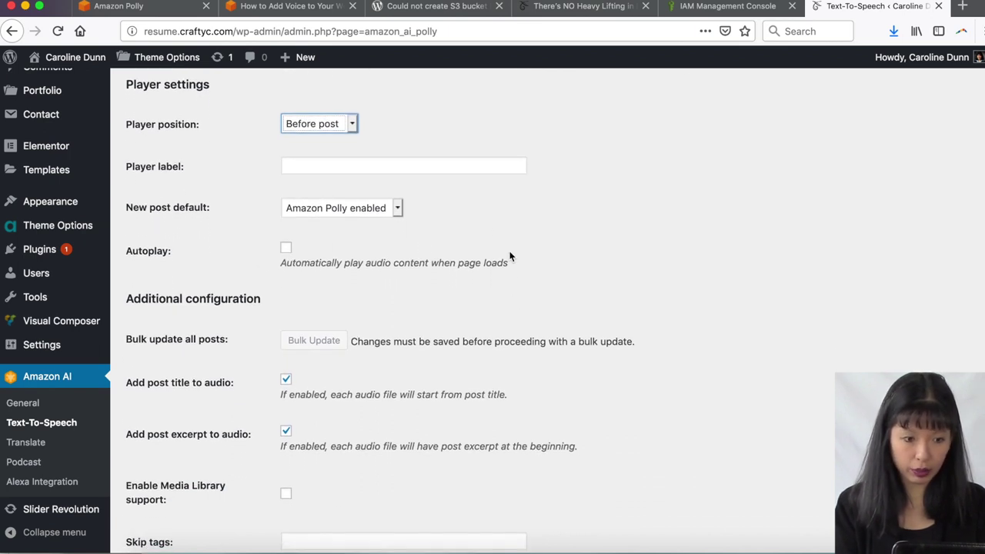
scroll(528, 301, down, 3)
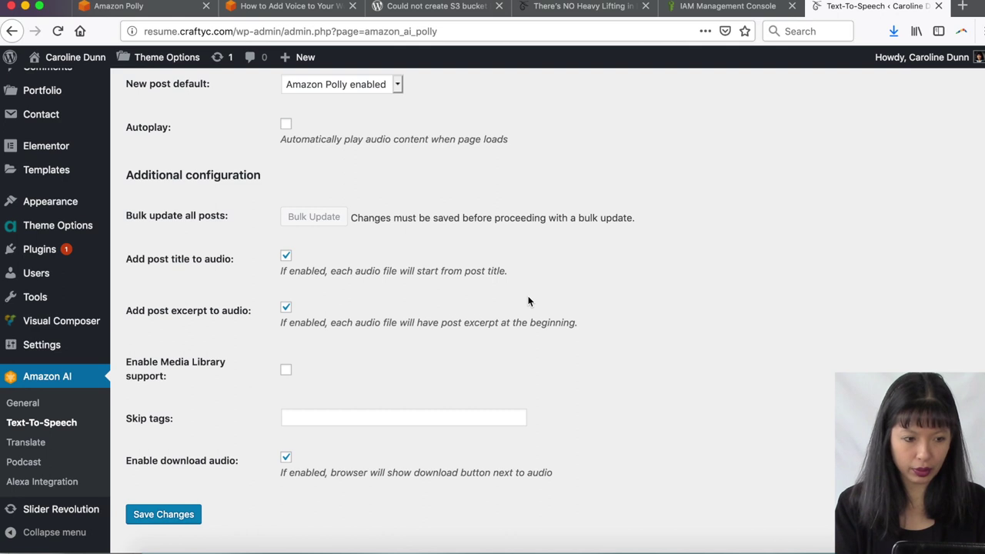
scroll(462, 261, down, 1)
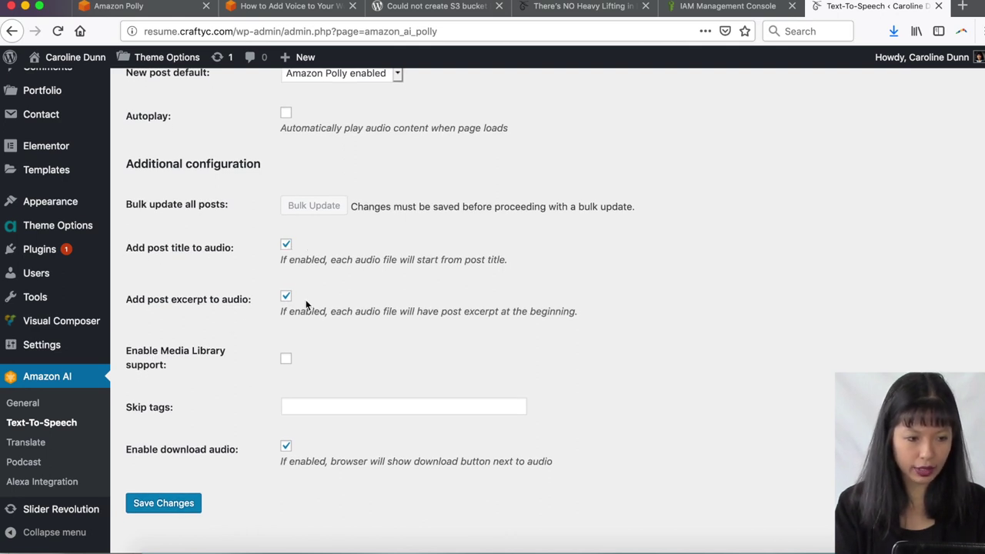
click(165, 504)
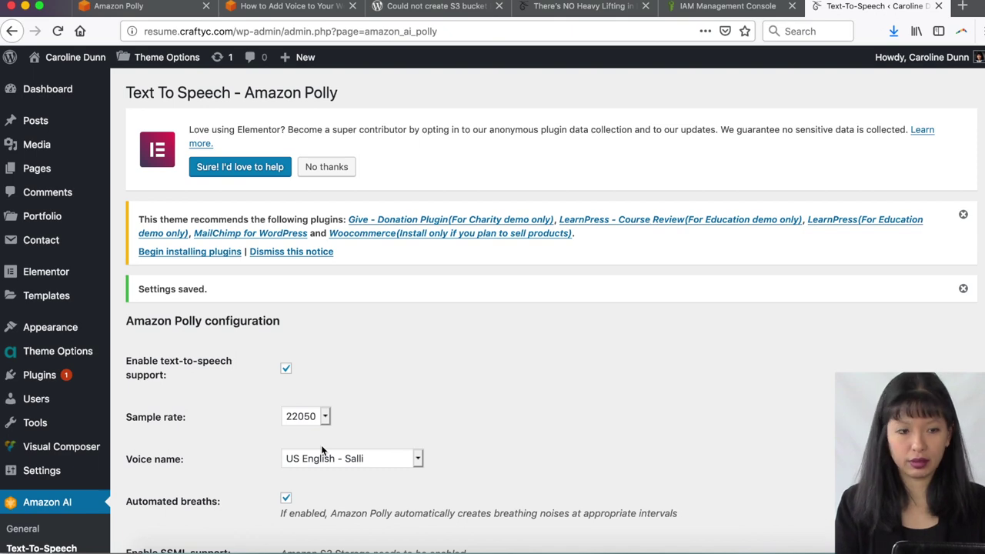
scroll(435, 400, down, 10)
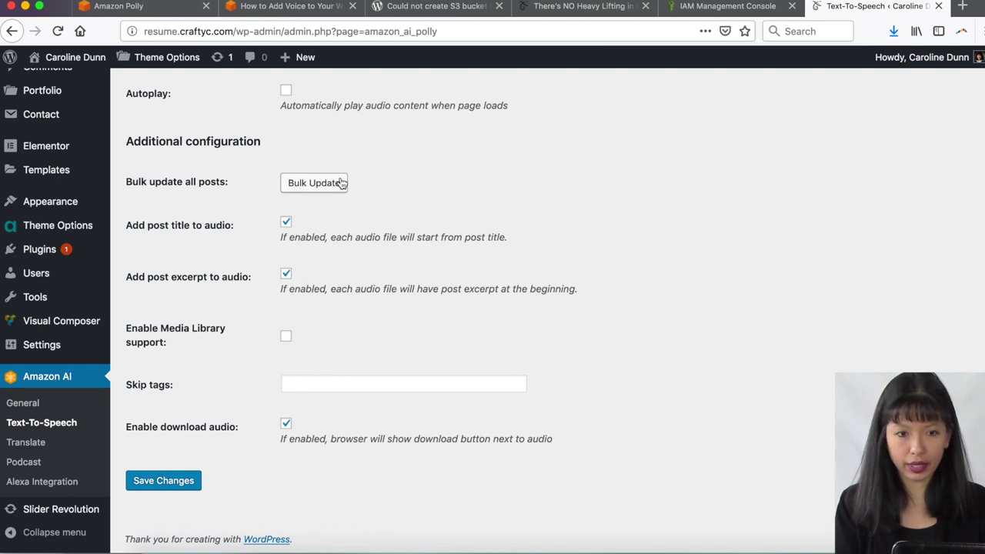
Step: Open and scroll through the RetailLoco Recap post on the live blog, then return to the settings tab
click(616, 7)
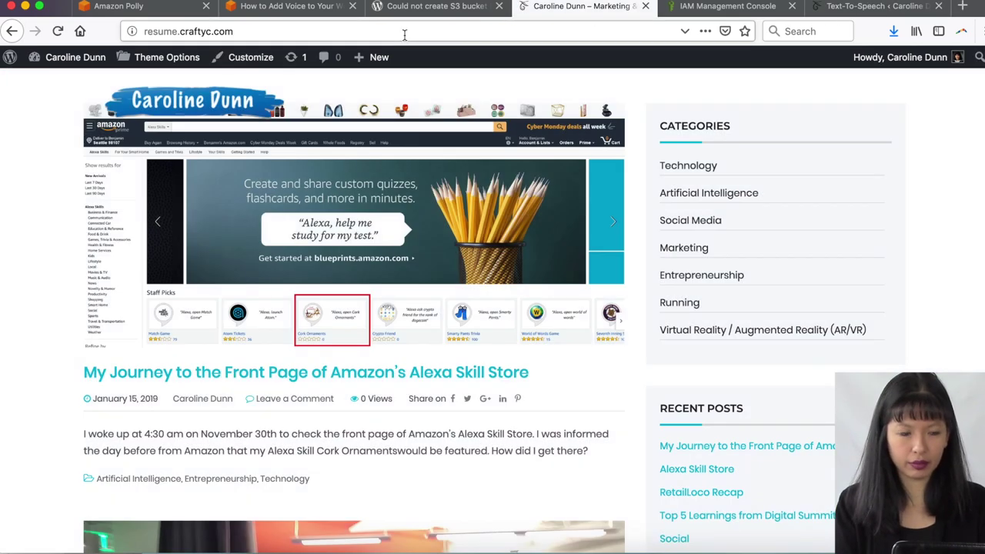
scroll(562, 362, down, 10)
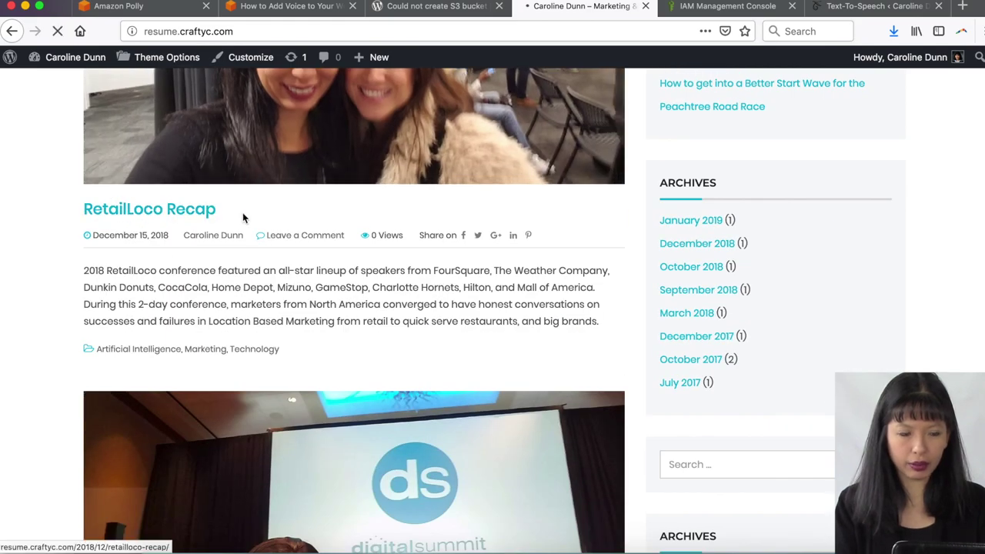
click(125, 219)
scroll(739, 304, down, 3)
scroll(610, 354, down, 5)
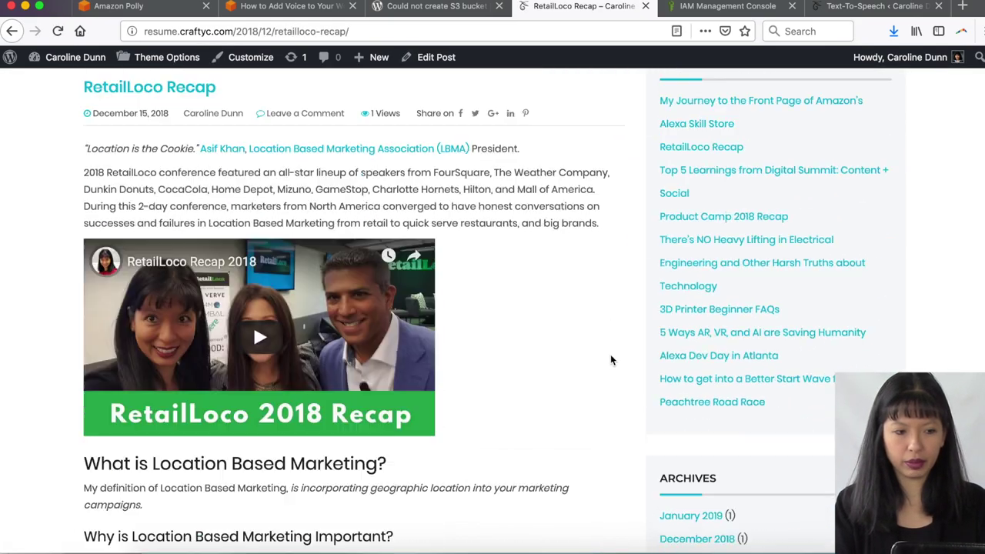
scroll(612, 357, down, 2)
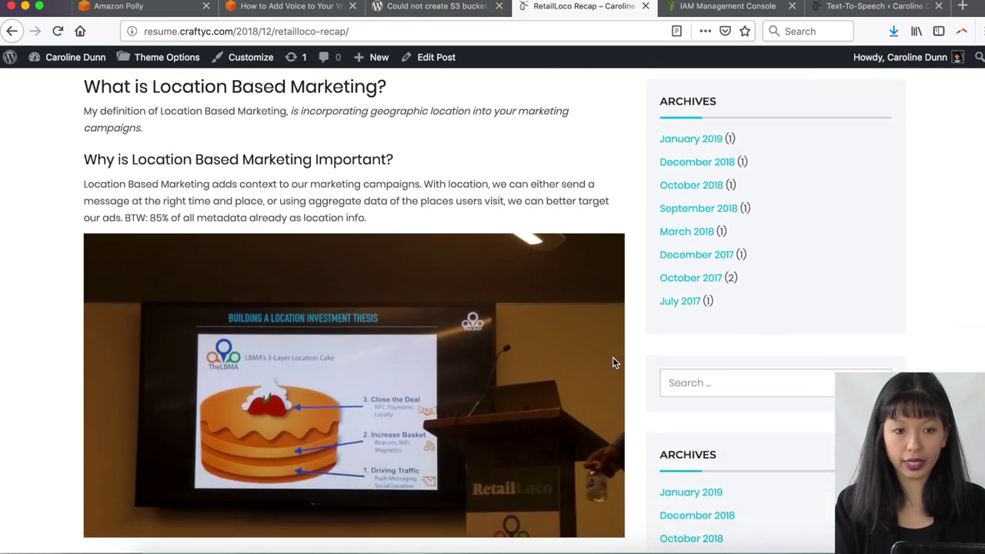
scroll(614, 360, up, 10)
scroll(615, 357, down, 3)
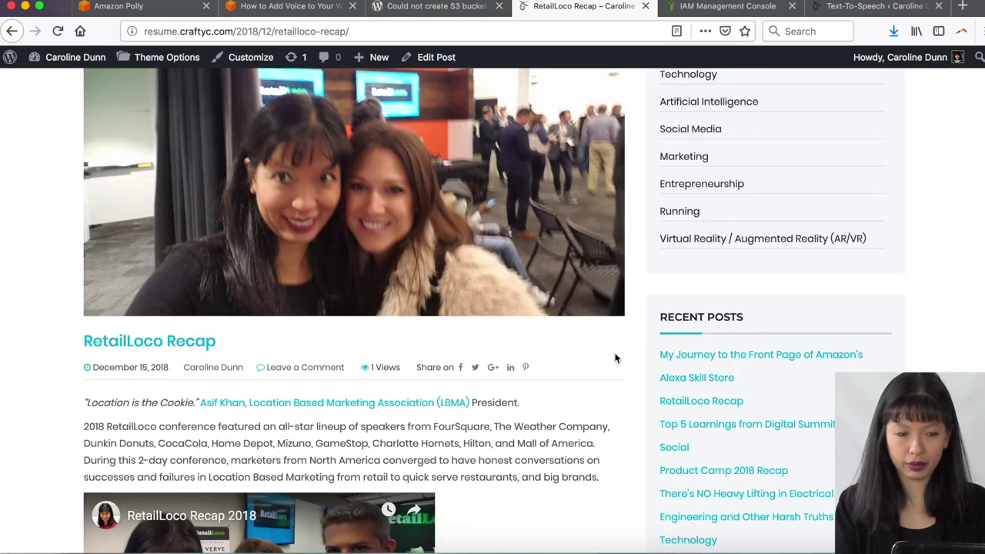
click(884, 7)
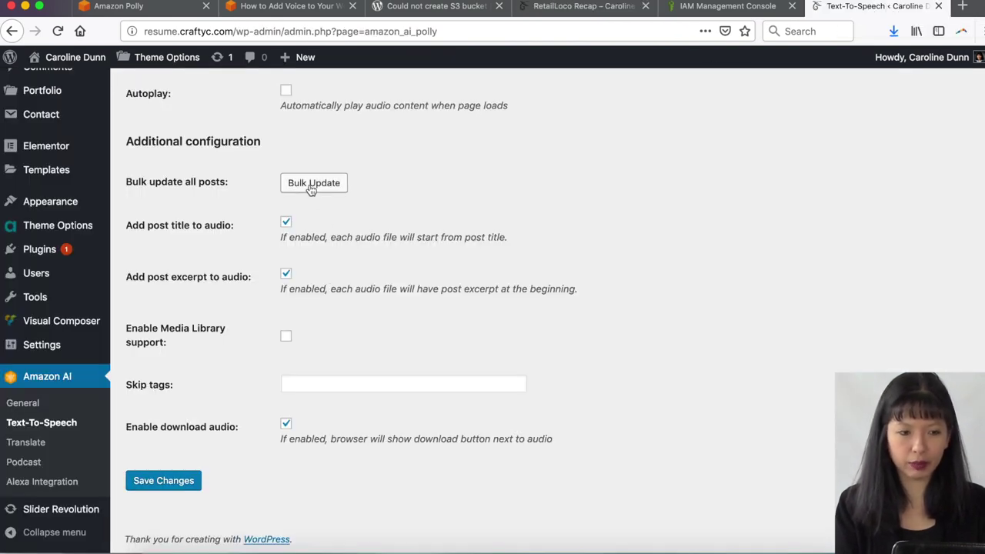
Step: Bulk-convert all 9 posts to Polly audio and, once Complete!, return to the RetailLoco Recap post
click(311, 184)
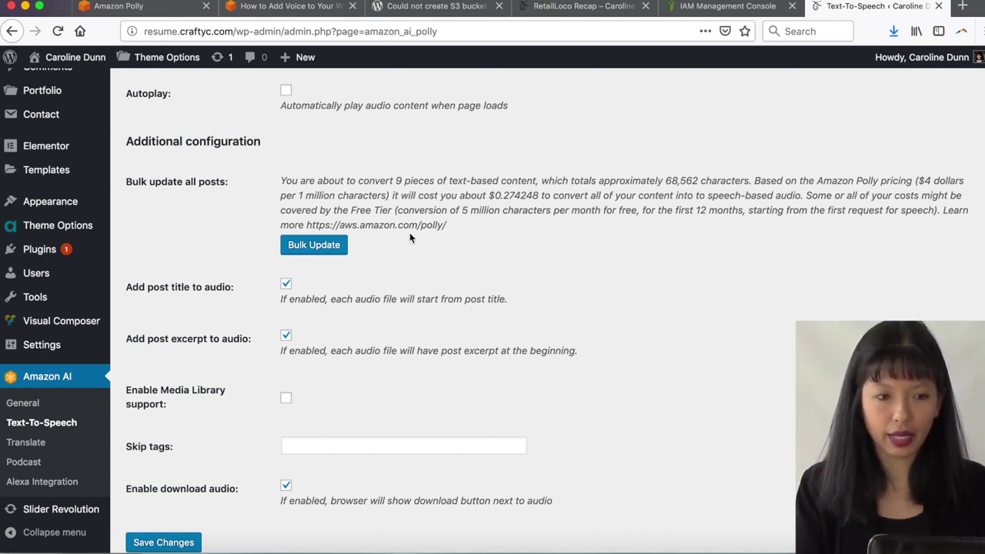
click(339, 248)
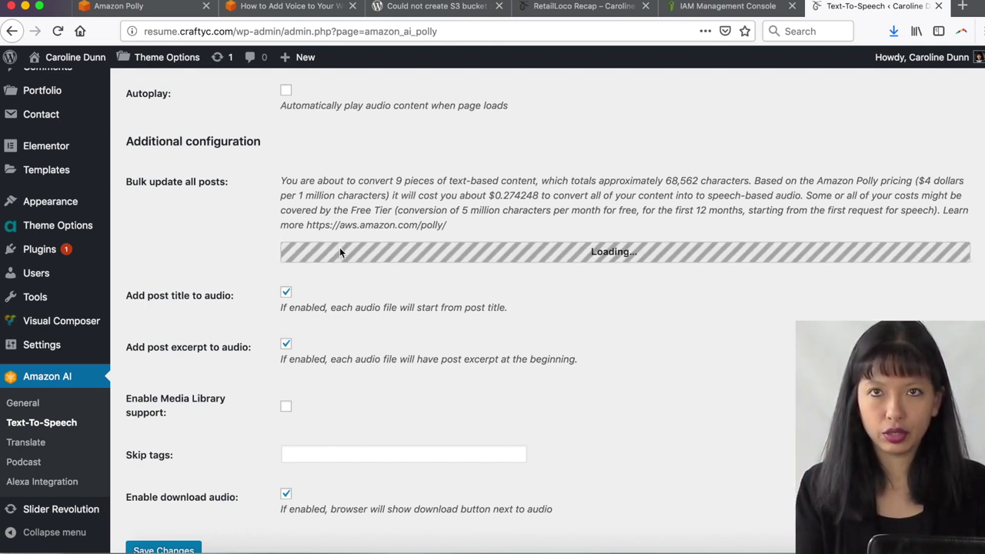
scroll(341, 290, up, 3)
scroll(341, 231, up, 1)
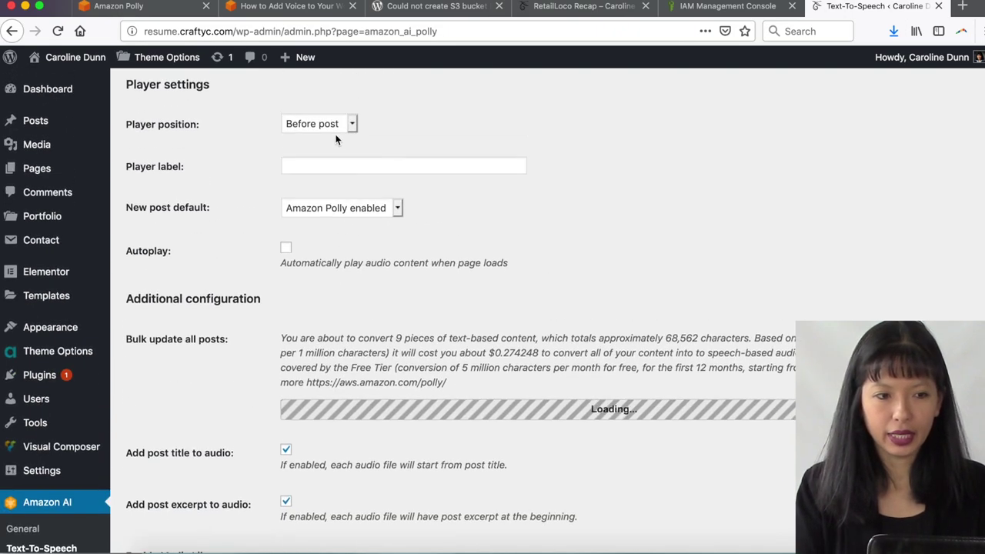
scroll(341, 169, up, 2)
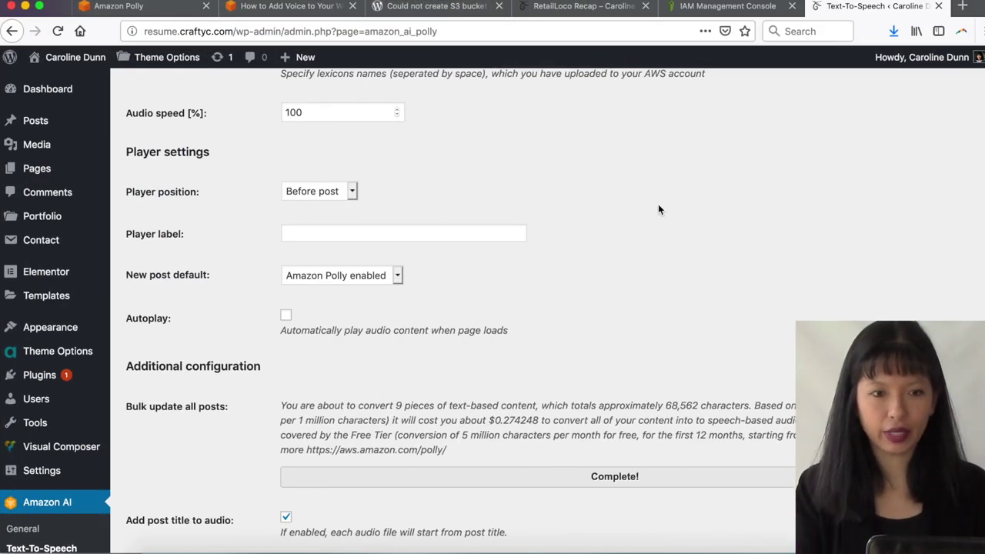
click(607, 8)
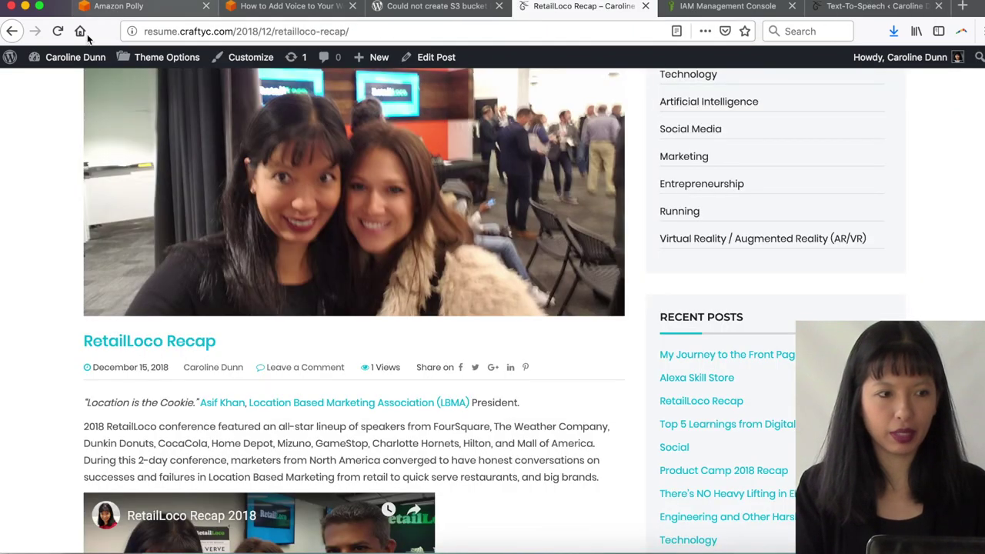
Step: Reload the RetailLoco Recap post, then play and pause its Amazon Polly narration
click(58, 30)
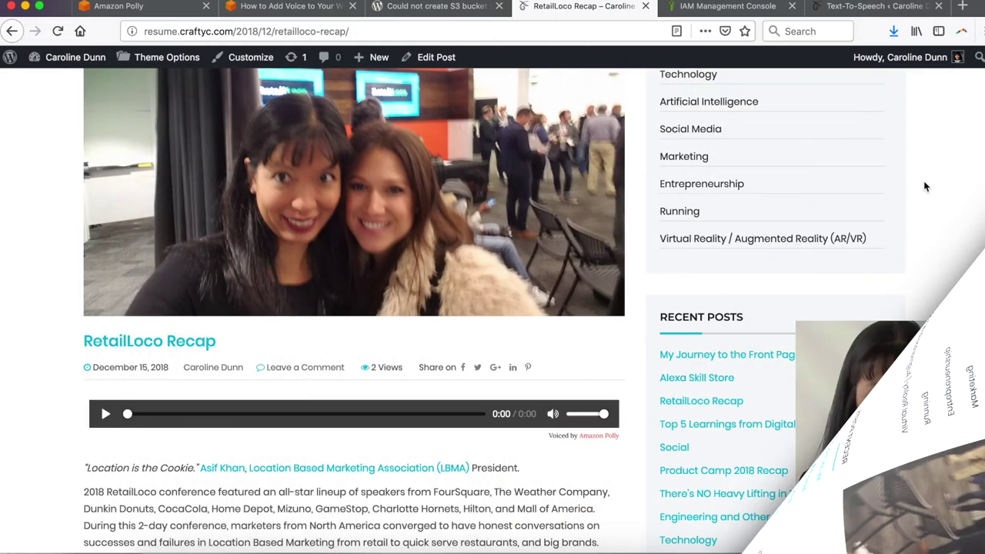
click(106, 416)
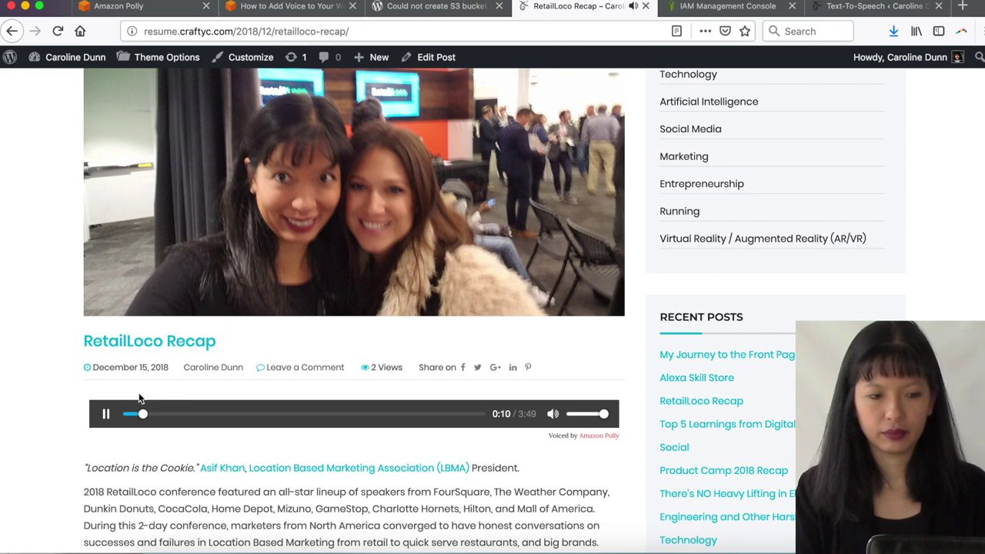
click(105, 417)
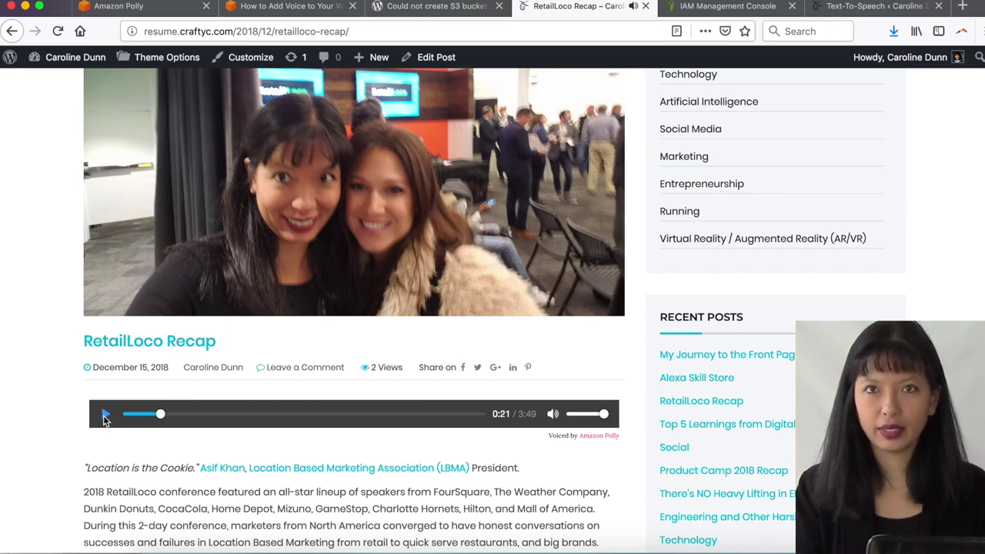
scroll(348, 344, up, 1)
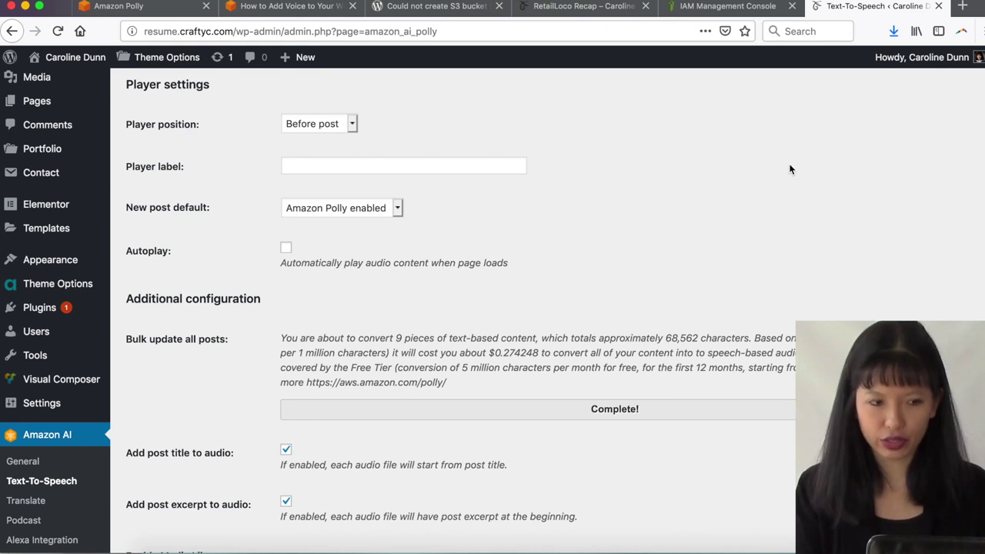
Step: Go to the Amazon AI Podcast settings page in the WordPress admin sidebar
scroll(31, 496, down, 2)
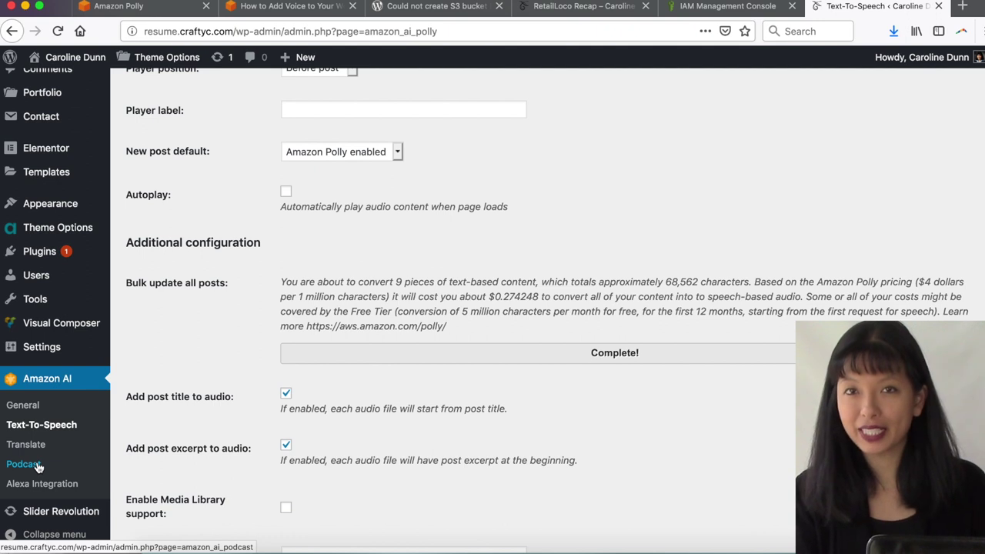
click(37, 464)
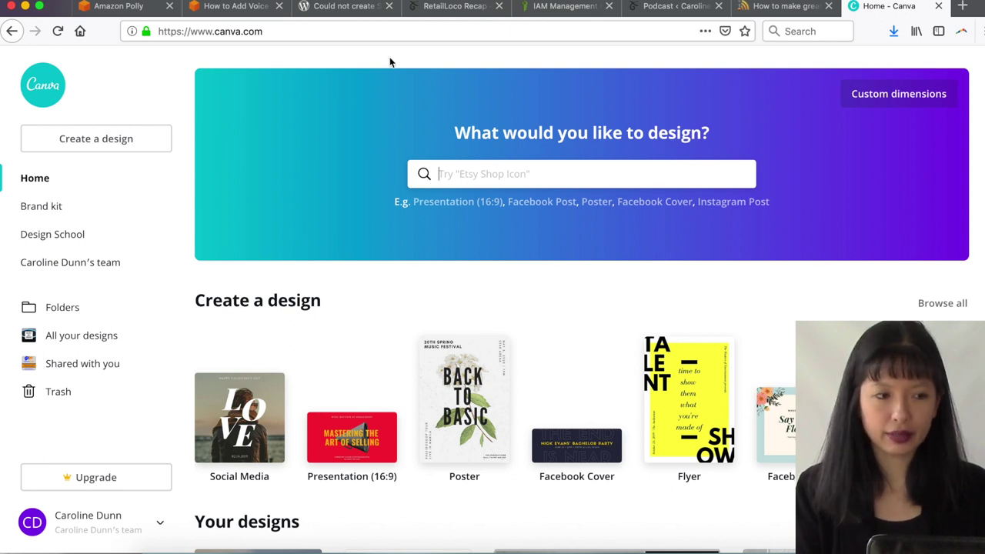
Step: Create a new custom-size Canva design of 3000 × 3000 px
click(497, 176)
text(3000)
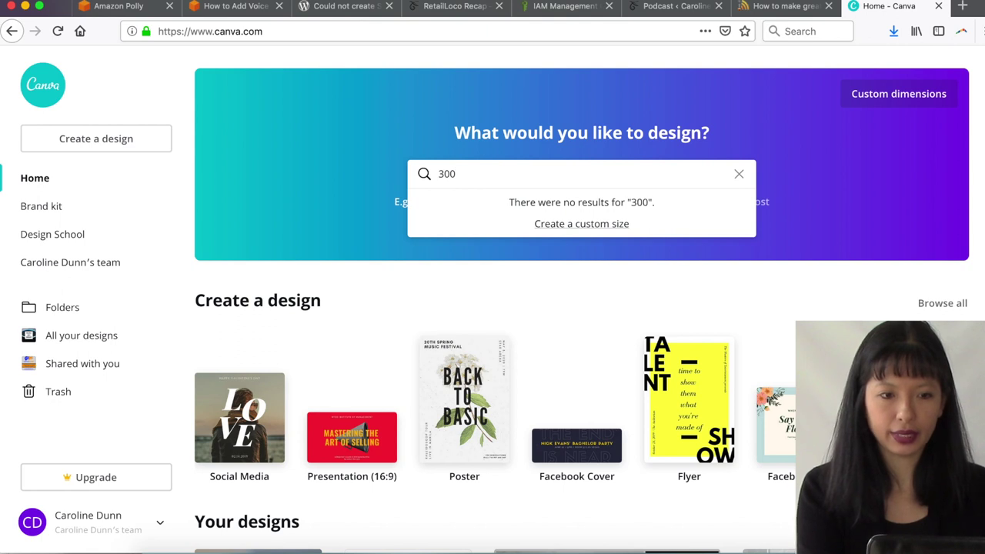
click(580, 224)
text(3000)
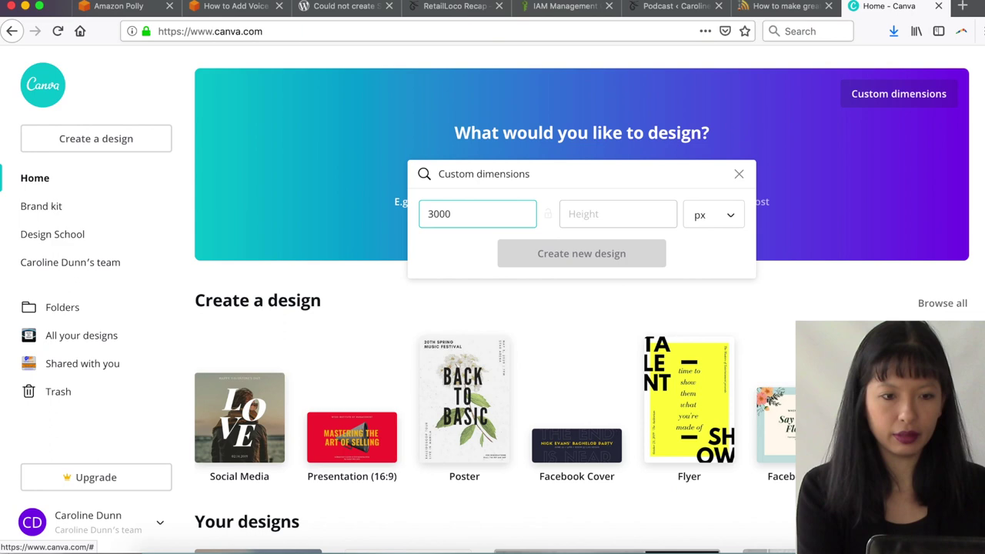
key(Tab)
text(3000)
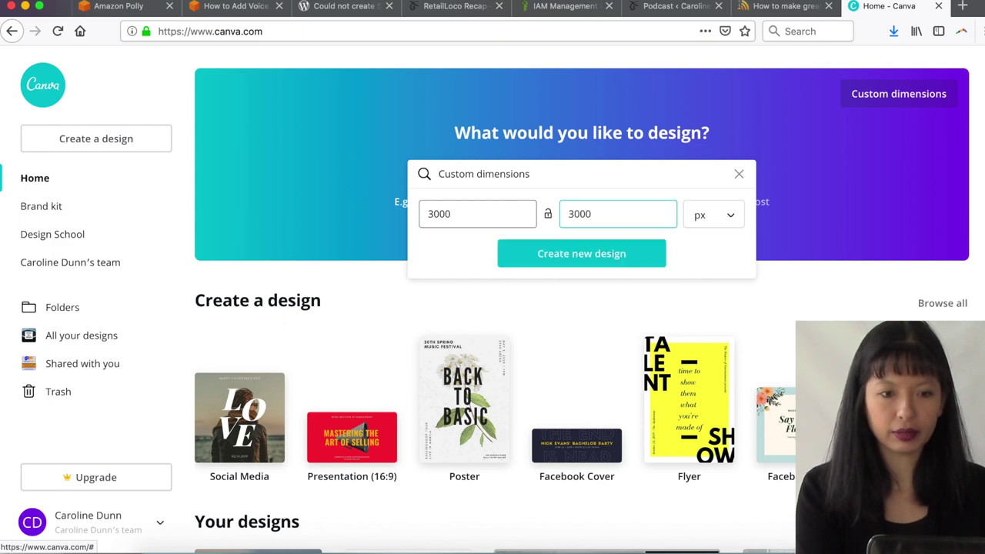
click(524, 246)
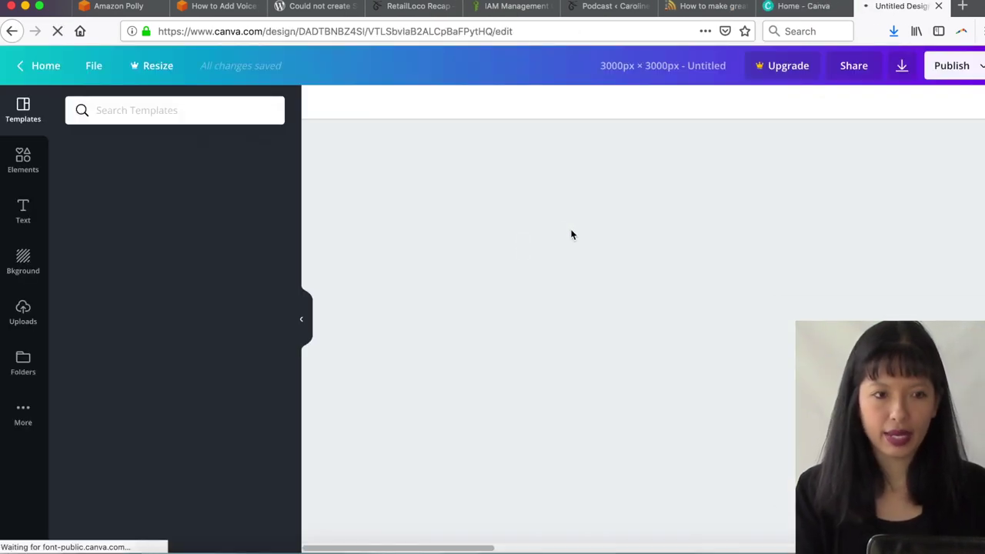
Step: Apply the red 'Go England! Champions 2018' template and select its vertical ENGLAND text
scroll(174, 330, down, 10)
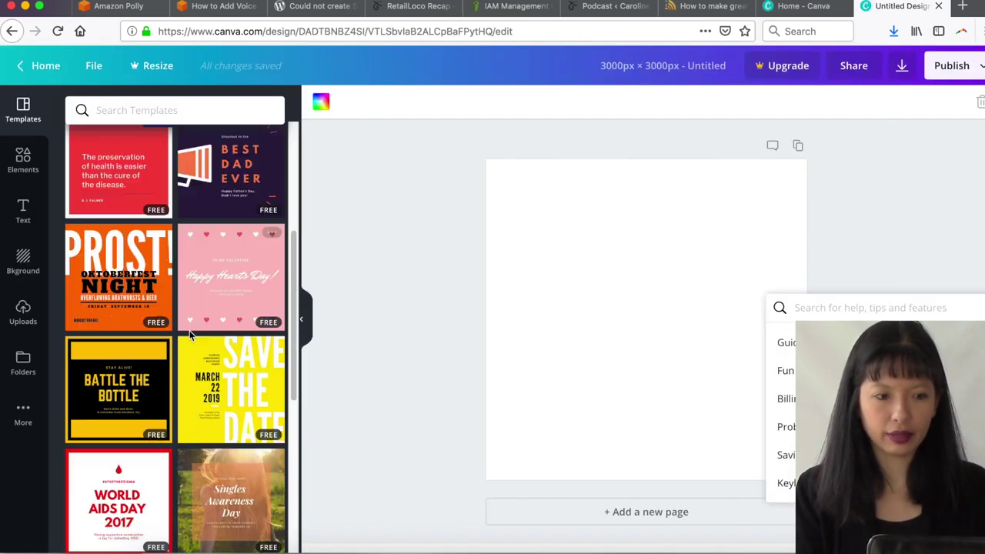
scroll(199, 341, down, 5)
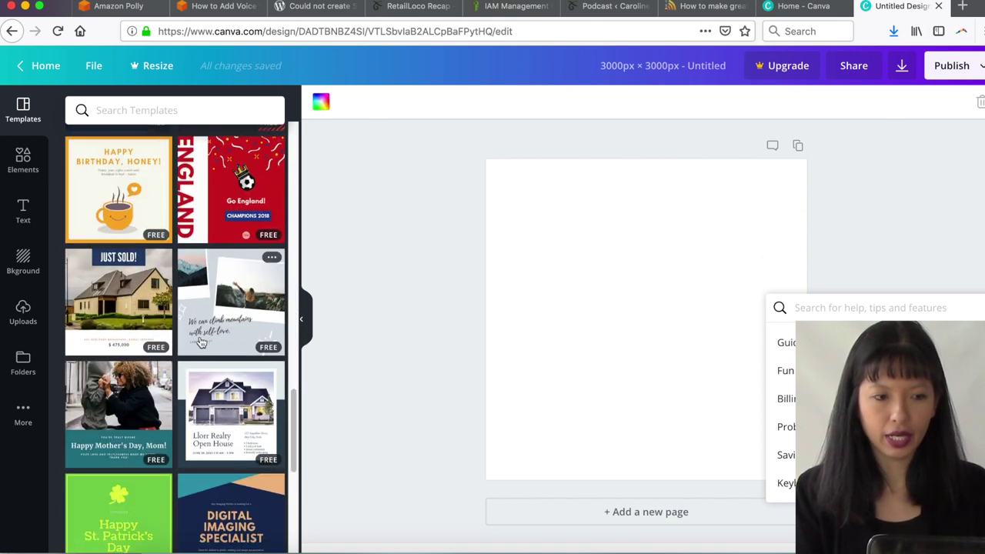
click(219, 236)
double_click(500, 308)
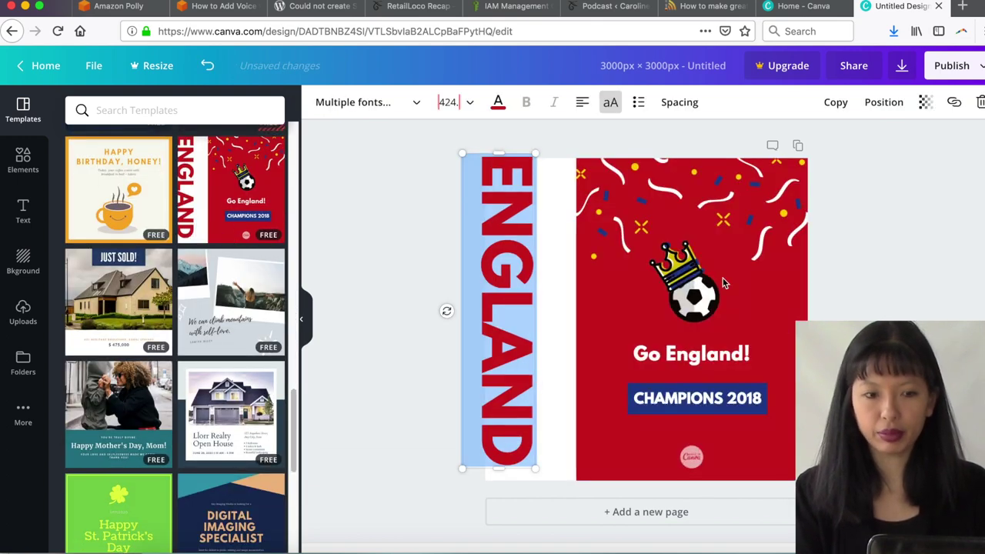